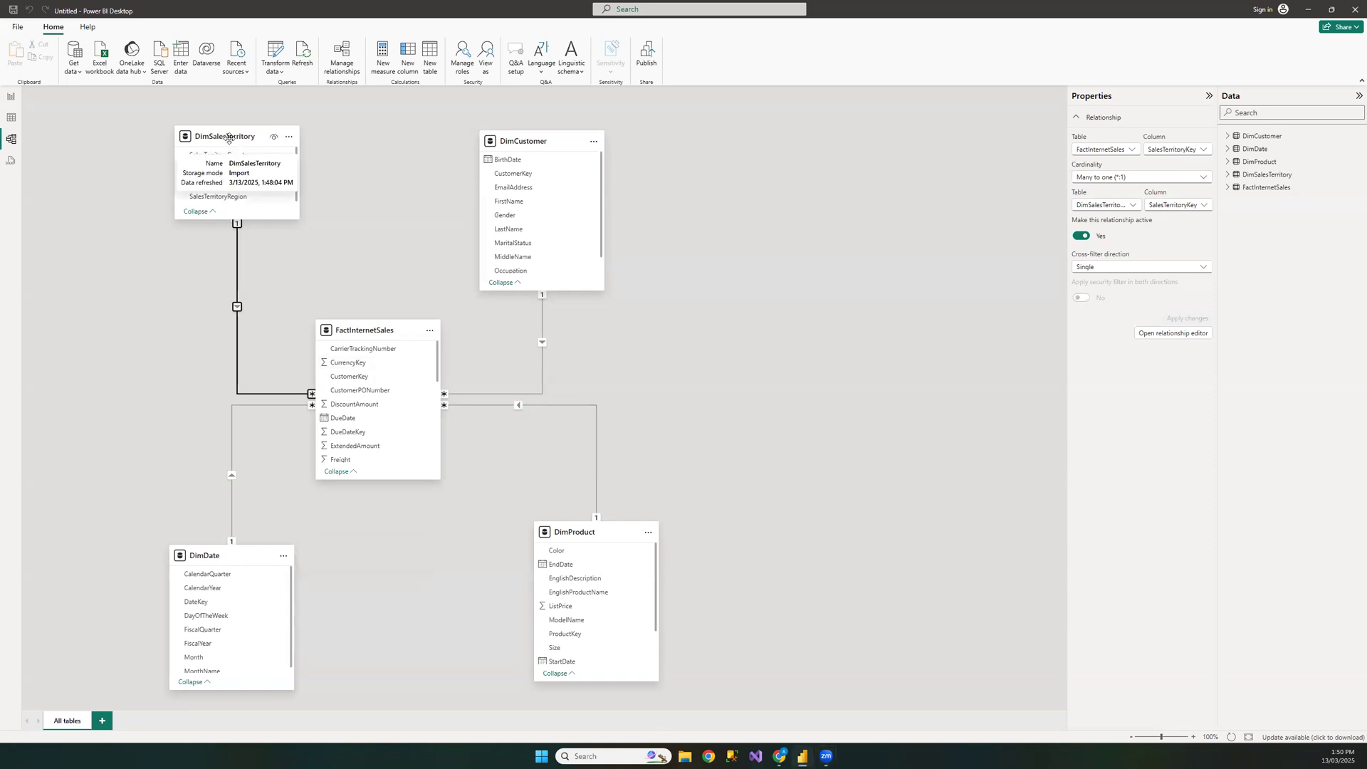
Move the DimSalesTerritory and DimCustomer tables slightly lower in the model diagram.
{"action": "left_click_drag", "start_coordinate": [229, 133], "coordinate": [230, 167]}
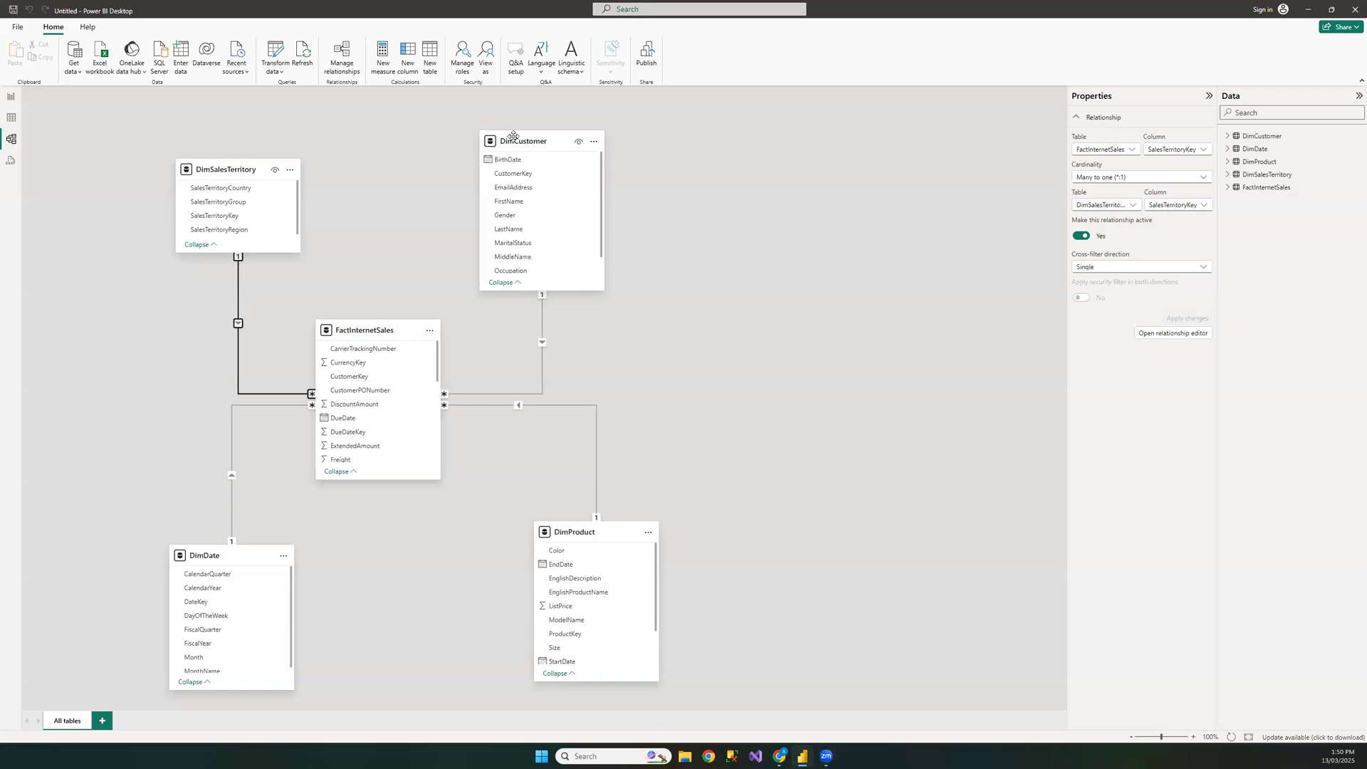
{"action": "left_click_drag", "start_coordinate": [515, 143], "coordinate": [518, 164]}
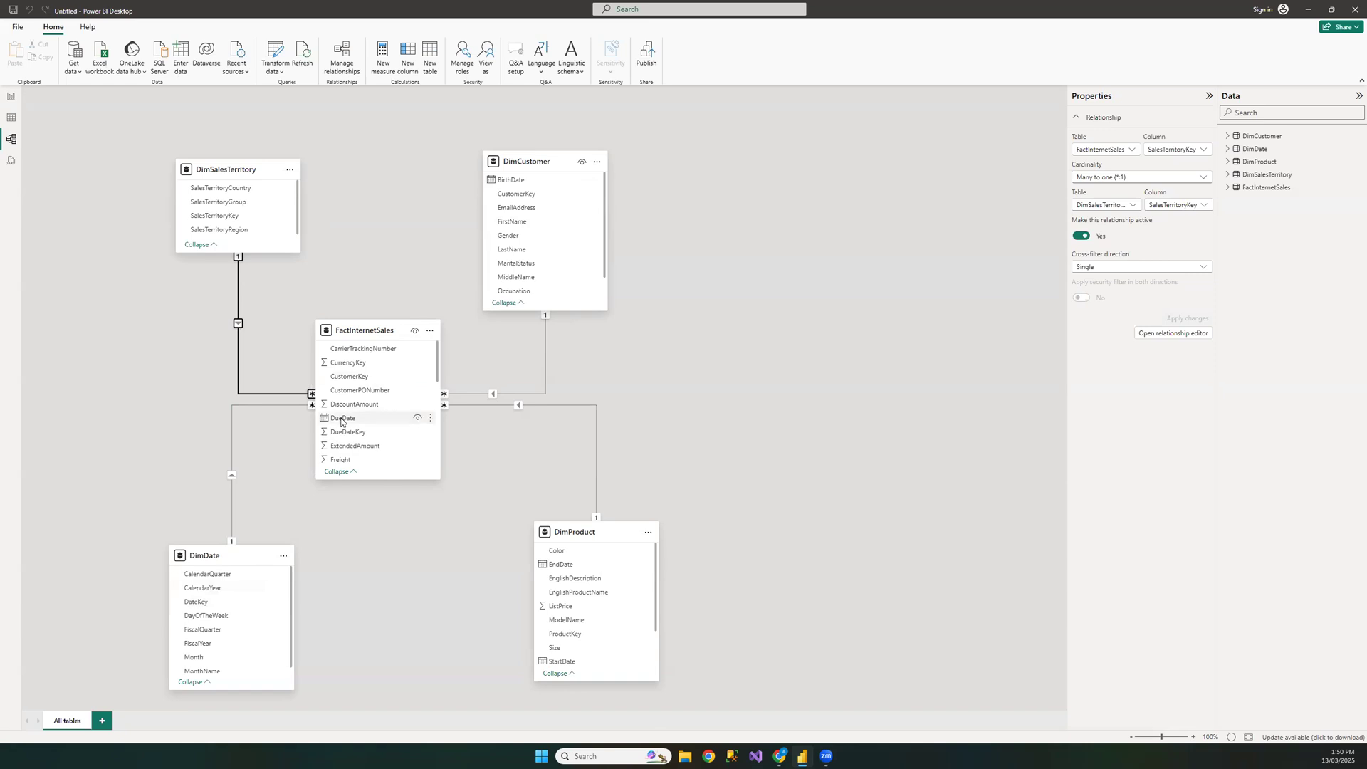
On the report page, add a slicer for DimDate CalendarYear.
{"action": "left_click", "coordinate": [11, 99]}
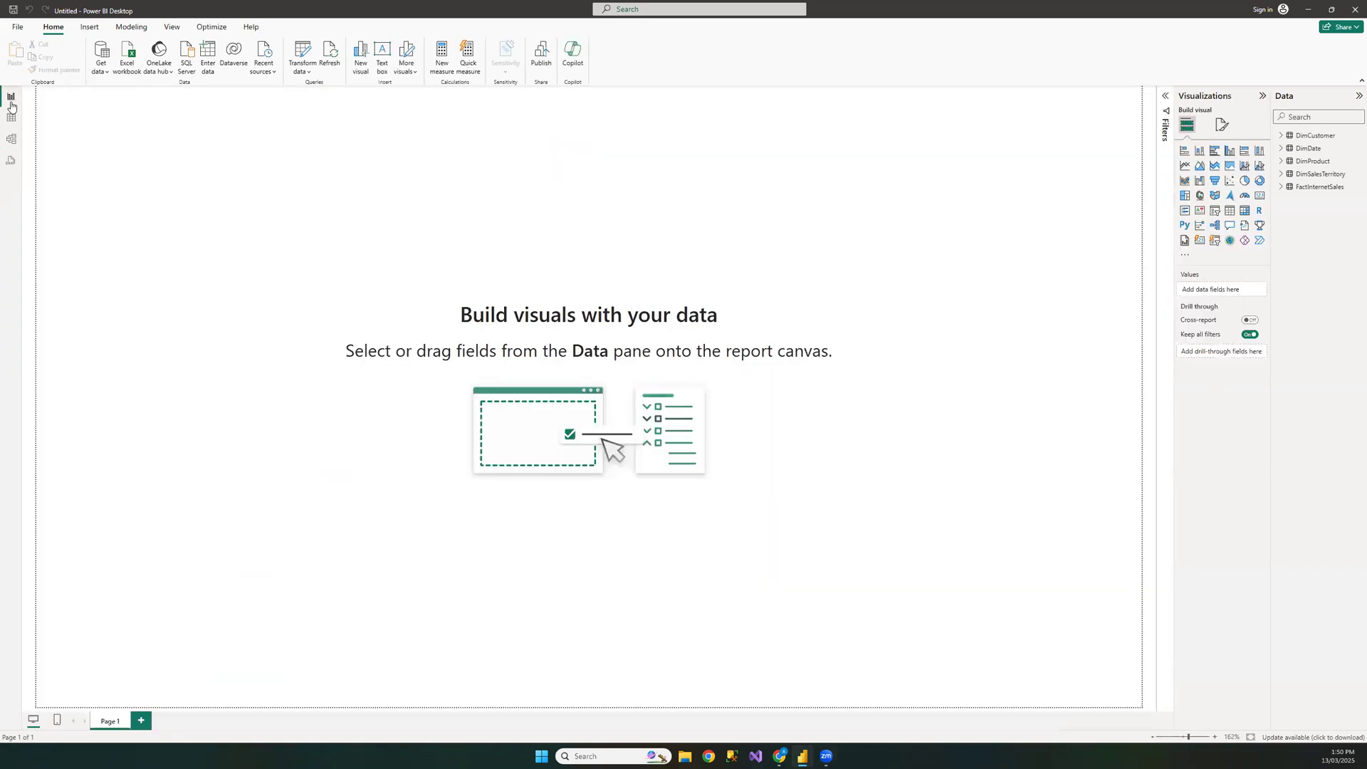
{"action": "left_click", "coordinate": [1215, 212]}
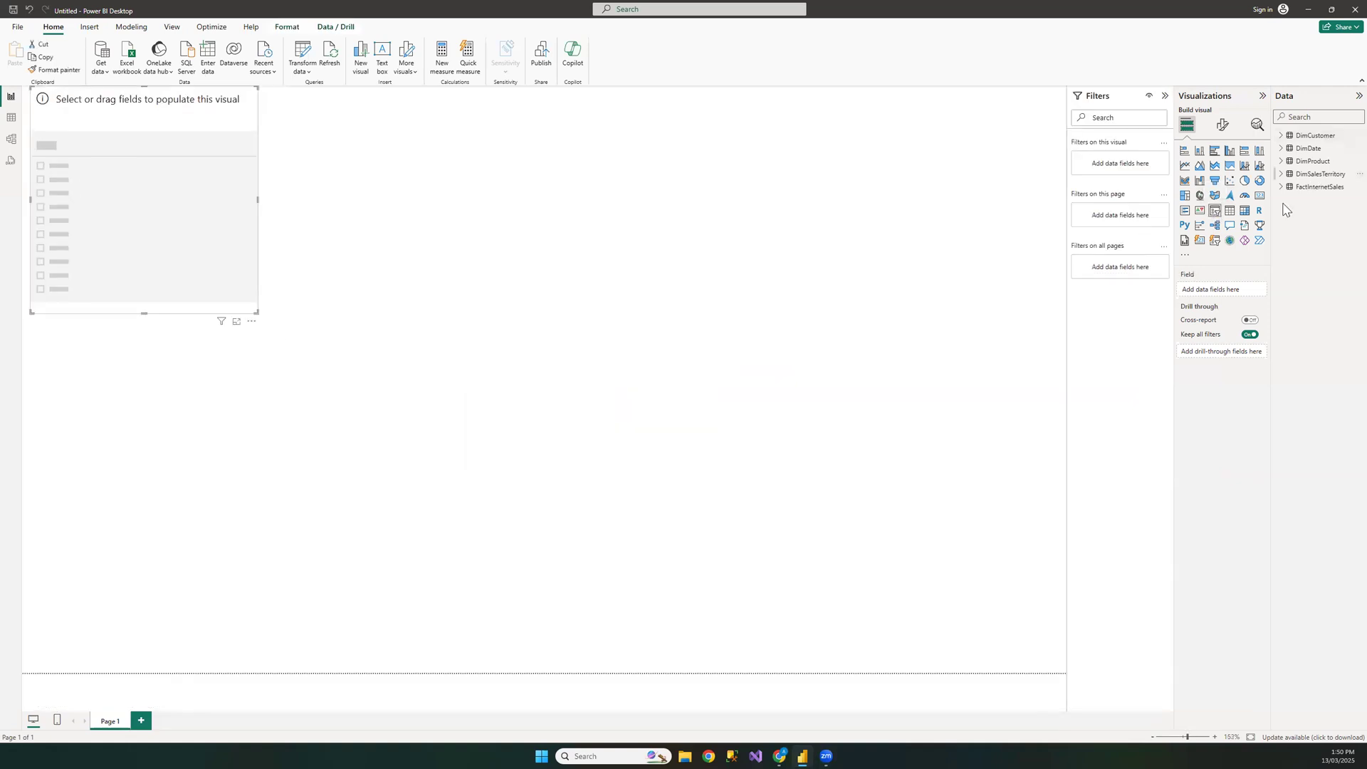
{"action": "left_click", "coordinate": [1281, 150]}
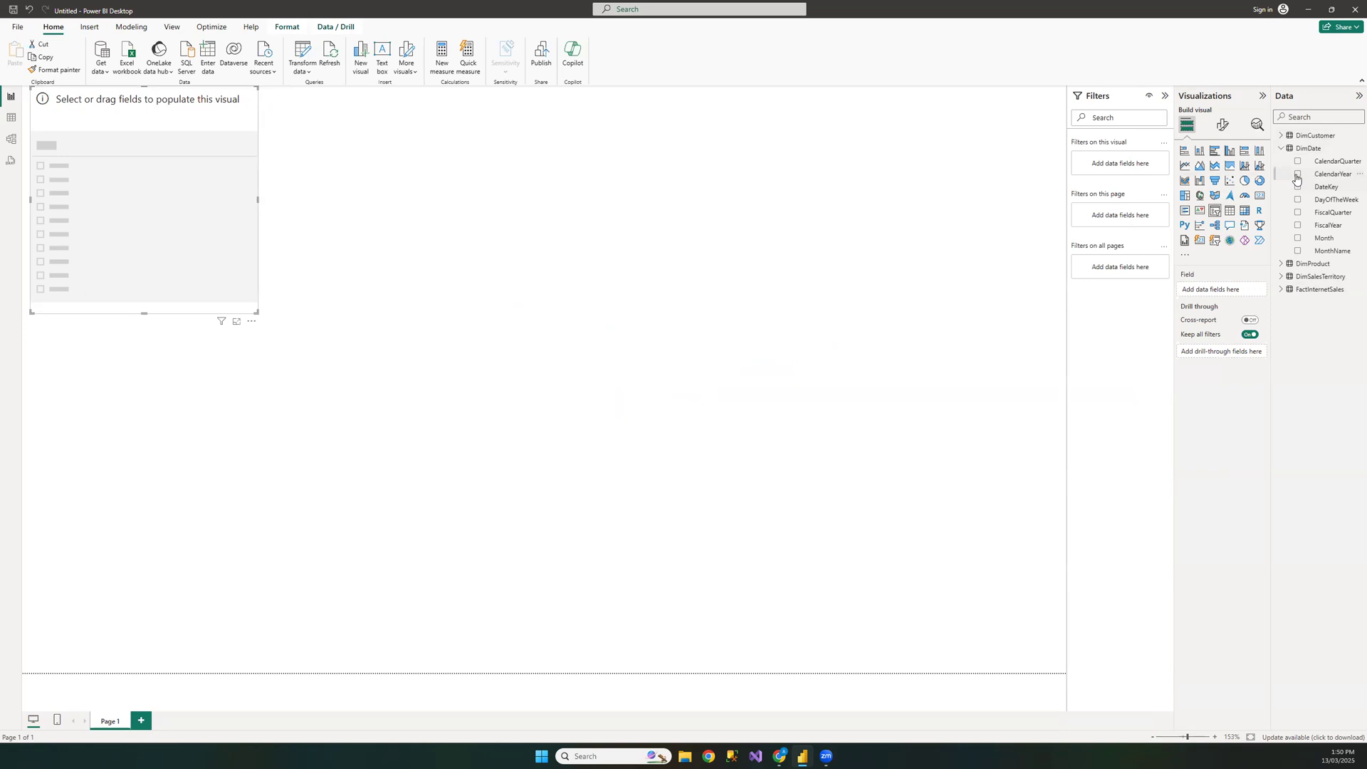
{"action": "left_click", "coordinate": [1297, 175]}
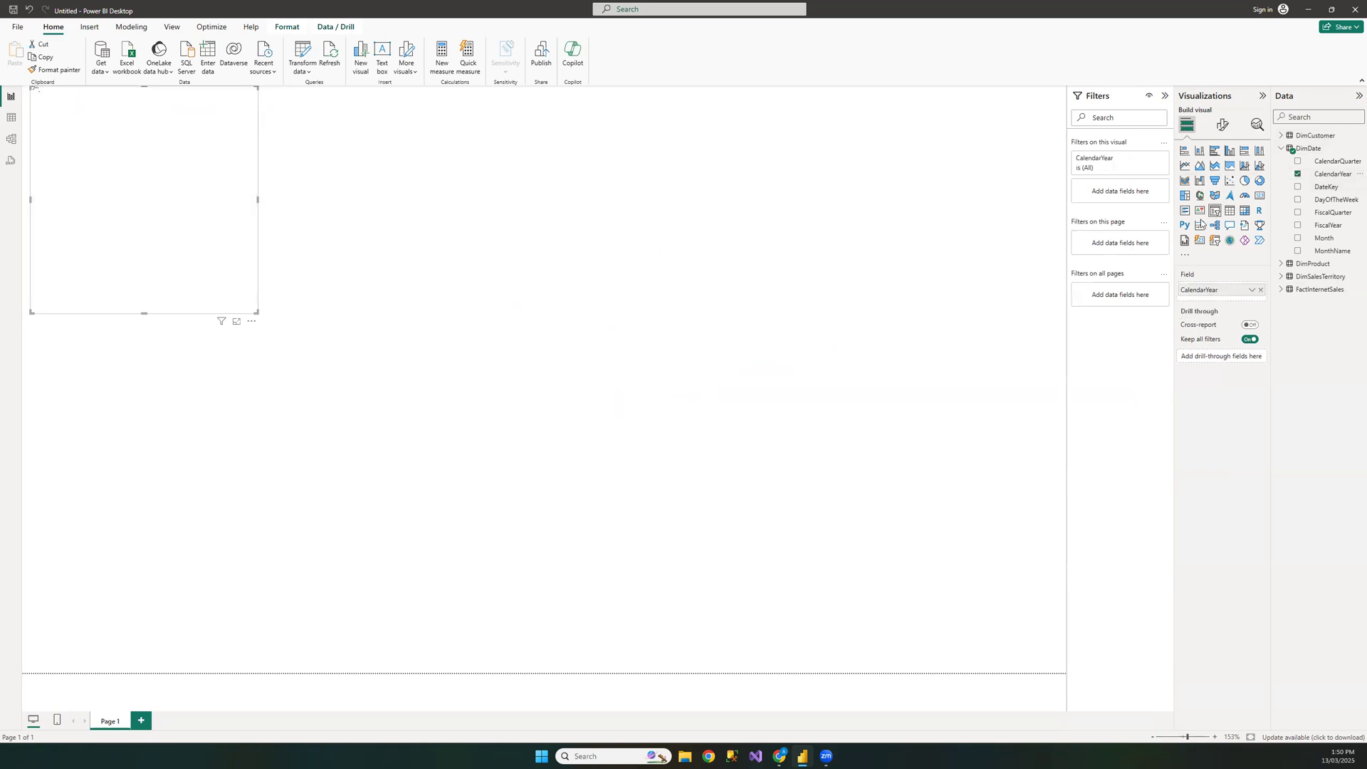
Set the year slicer's style to Dropdown and shrink it to a compact size.
{"action": "left_click", "coordinate": [1222, 125]}
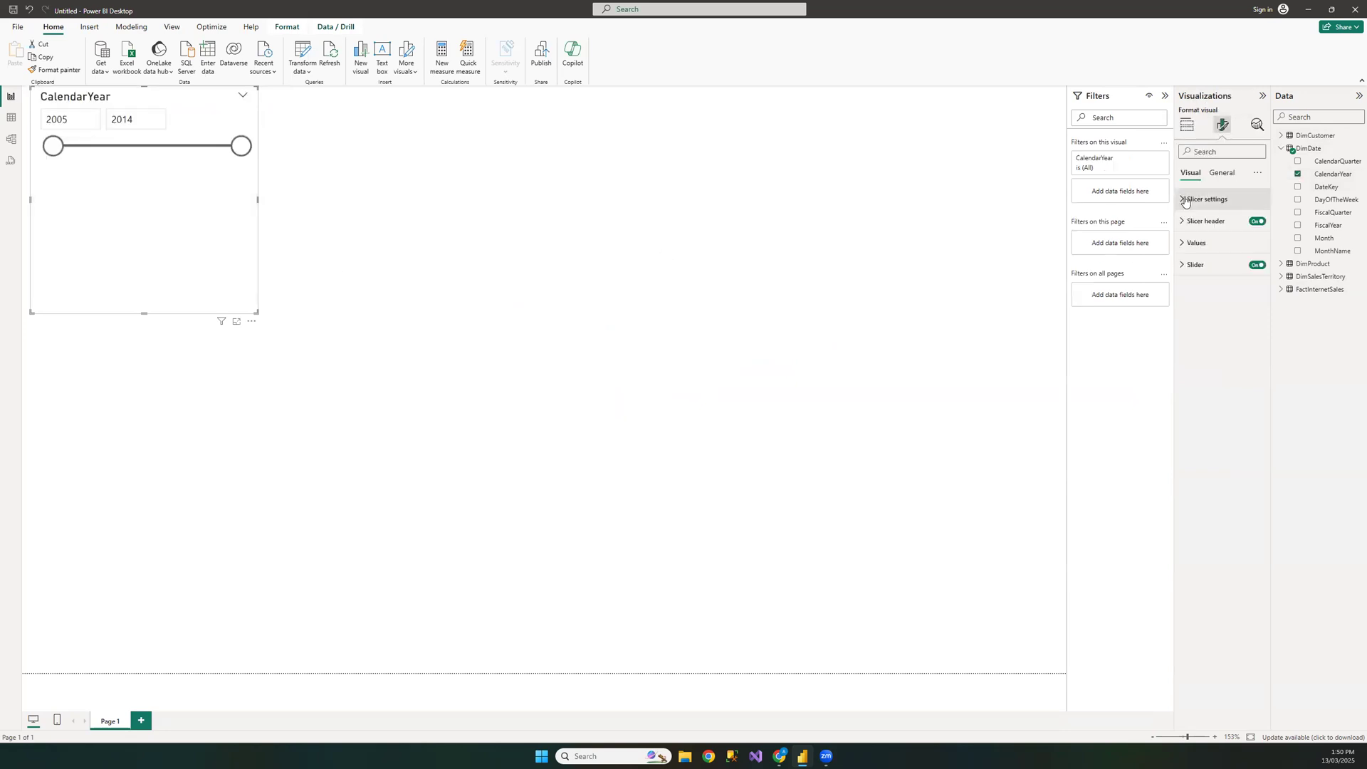
{"action": "left_click", "coordinate": [1184, 200]}
{"action": "left_click", "coordinate": [1206, 253]}
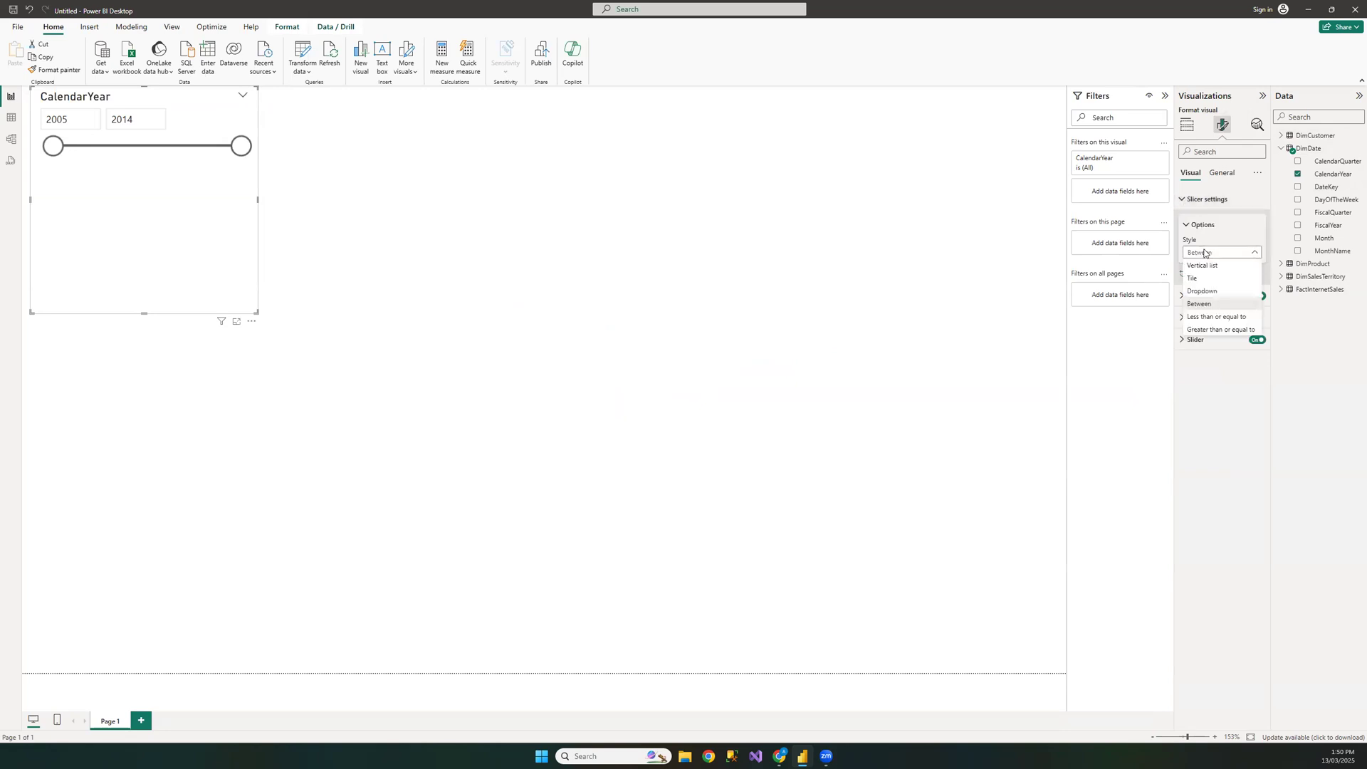
{"action": "left_click", "coordinate": [1206, 292]}
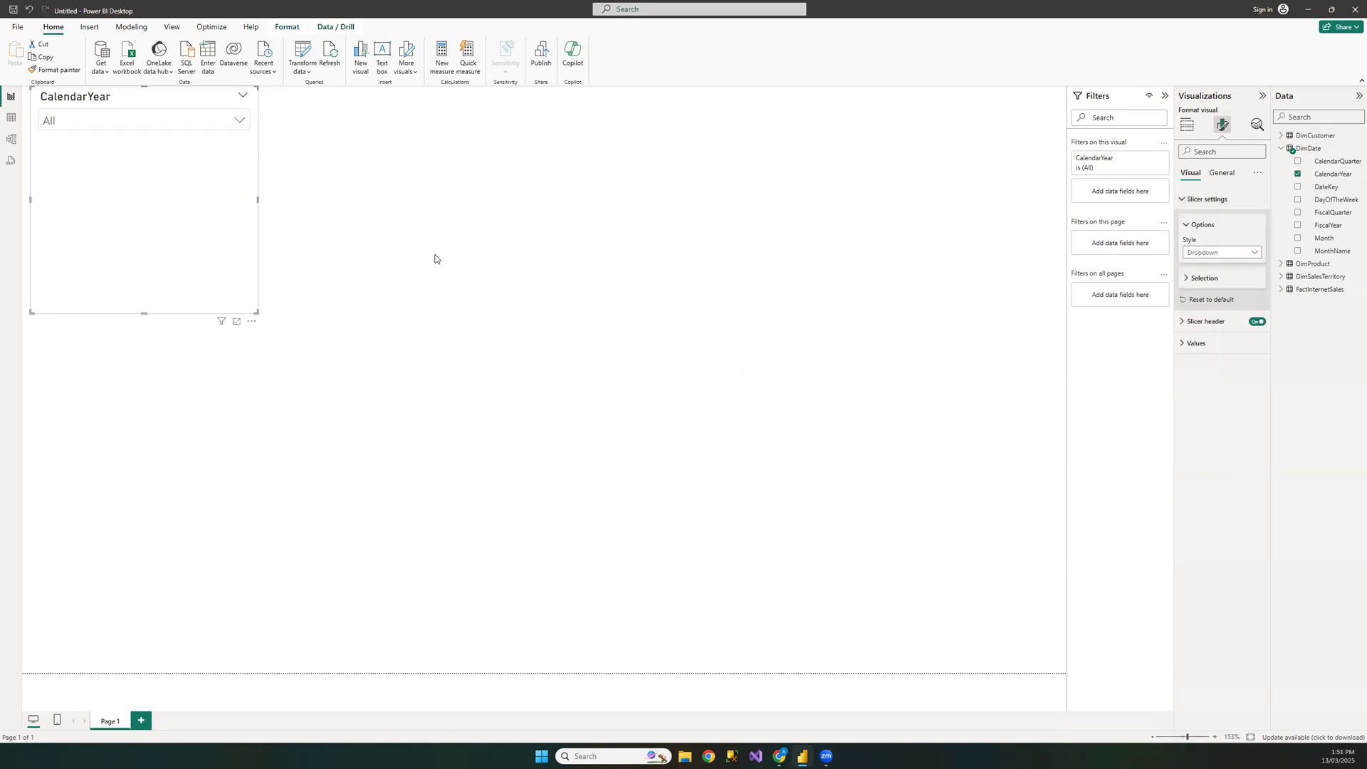
{"action": "left_click_drag", "start_coordinate": [256, 310], "coordinate": [170, 150]}
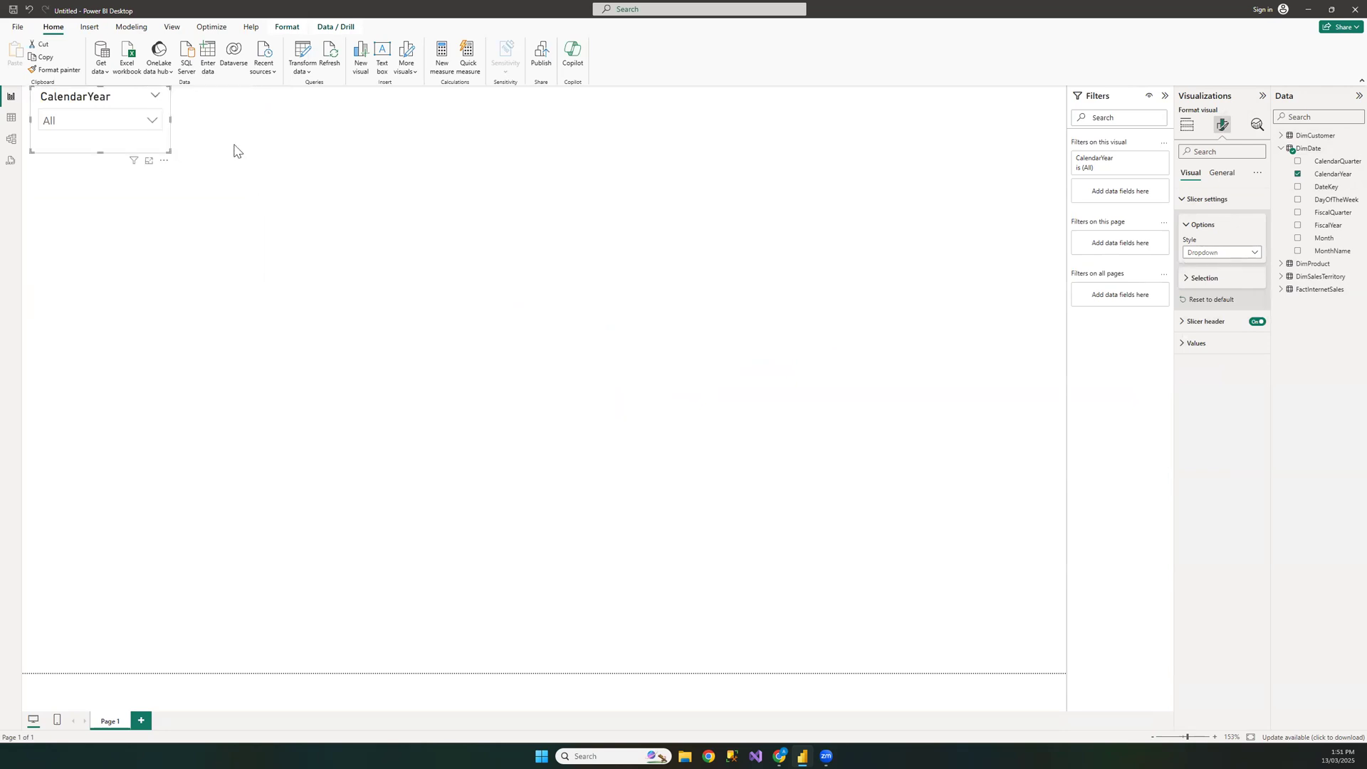
Duplicate the year slicer and replace its field with DimProduct EnglishDescription.
{"action": "key", "text": "ctrl+c"}
{"action": "key", "text": "ctrl+v"}
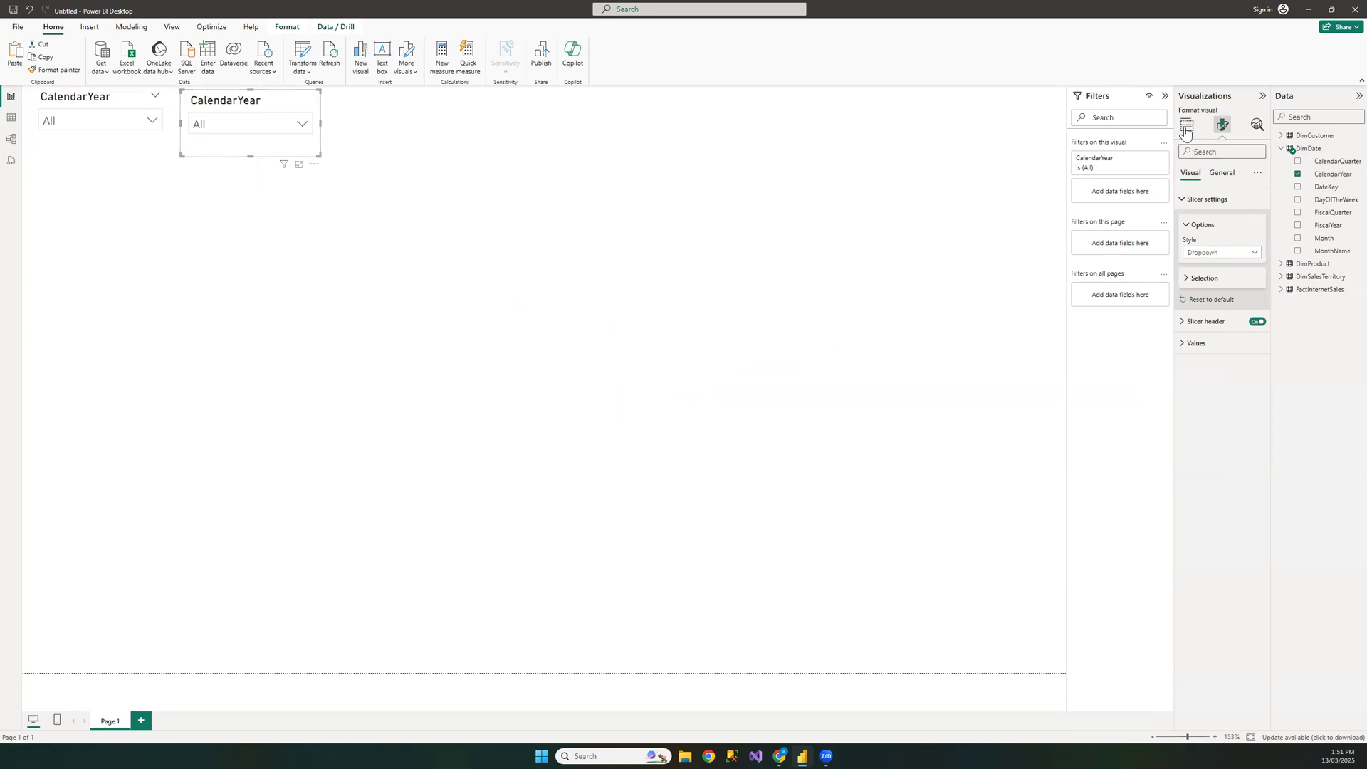
{"action": "left_click", "coordinate": [1186, 124]}
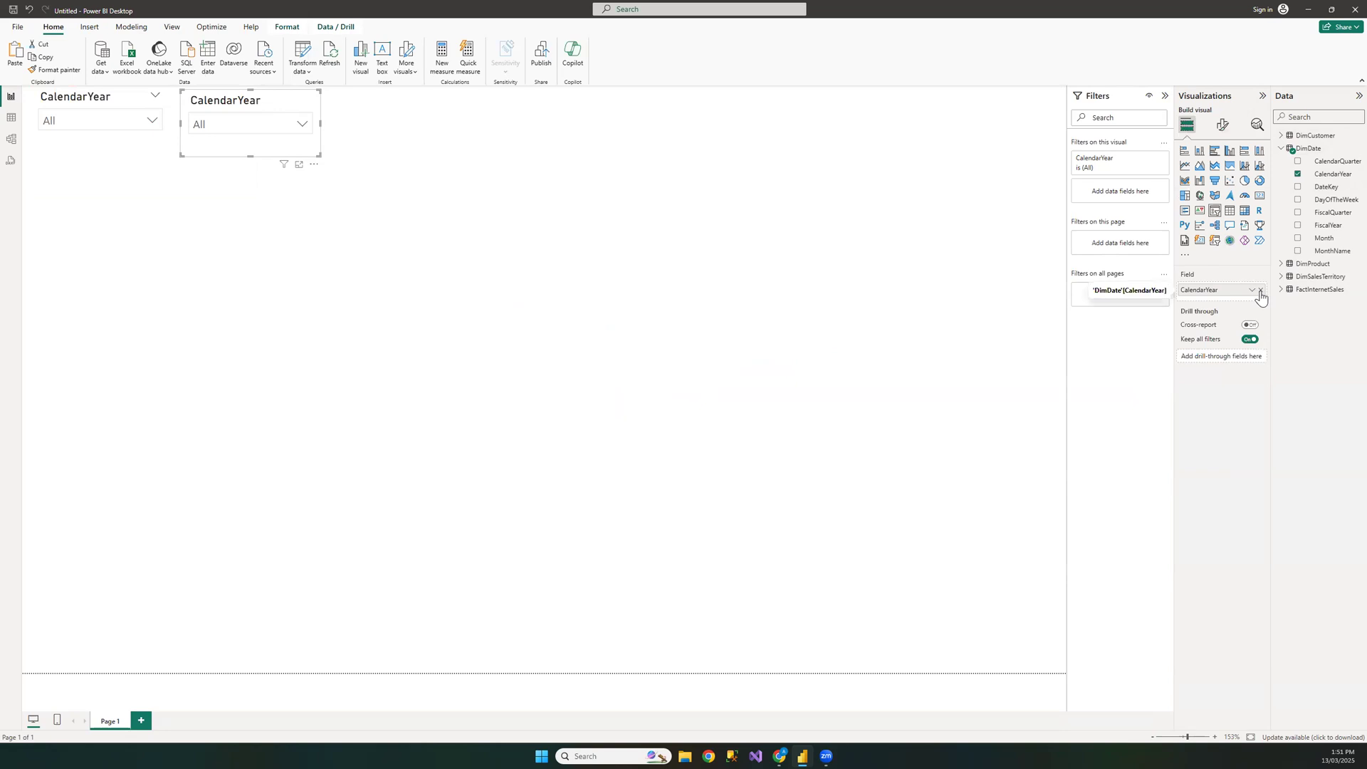
{"action": "left_click", "coordinate": [1259, 291]}
{"action": "left_click", "coordinate": [1282, 265]}
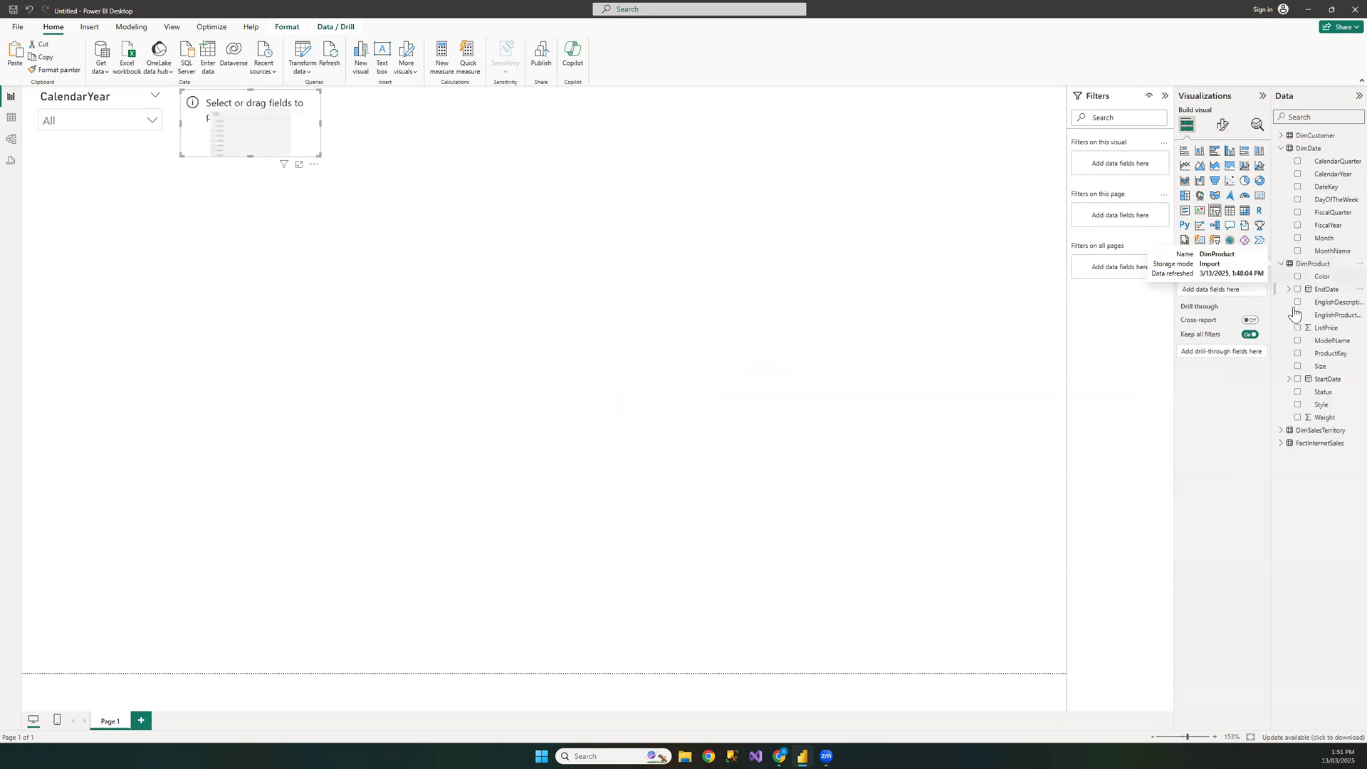
{"action": "left_click", "coordinate": [1297, 303]}
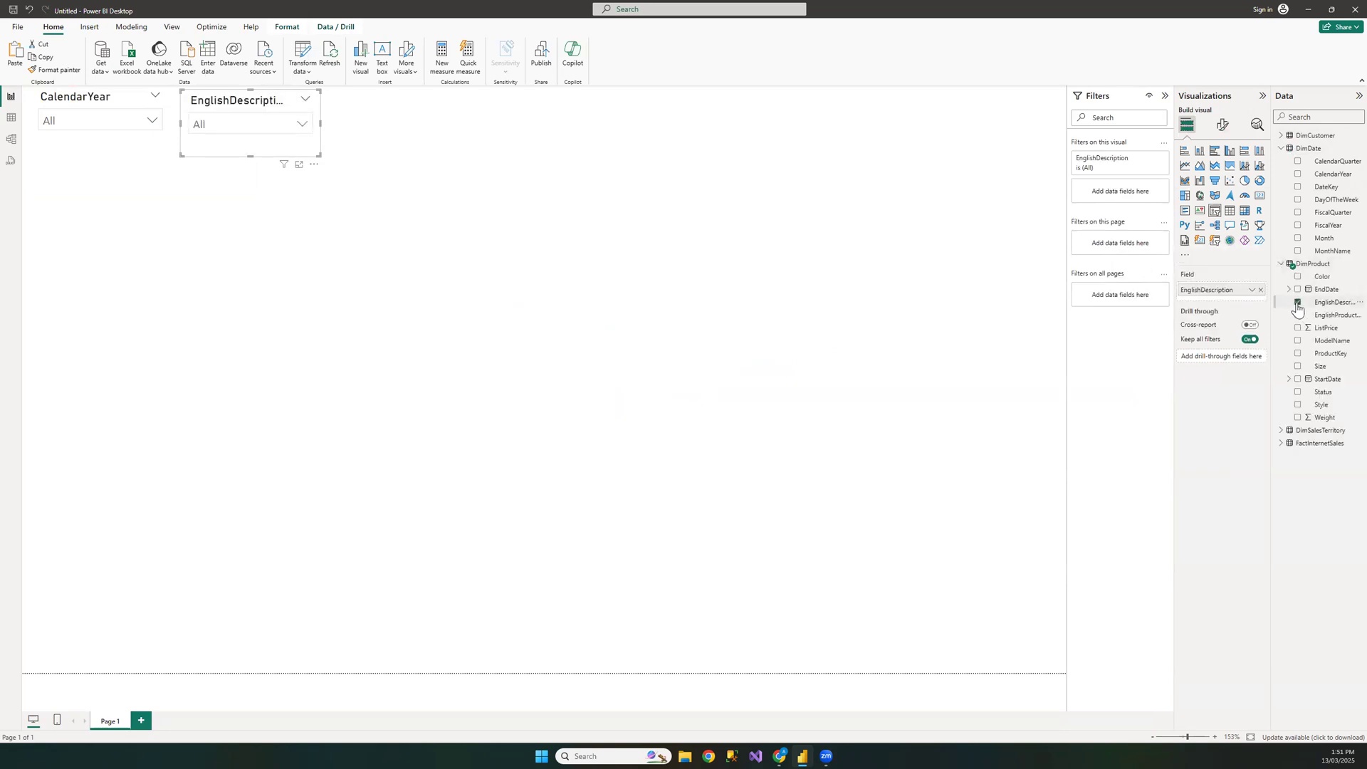
{"action": "left_click", "coordinate": [303, 136]}
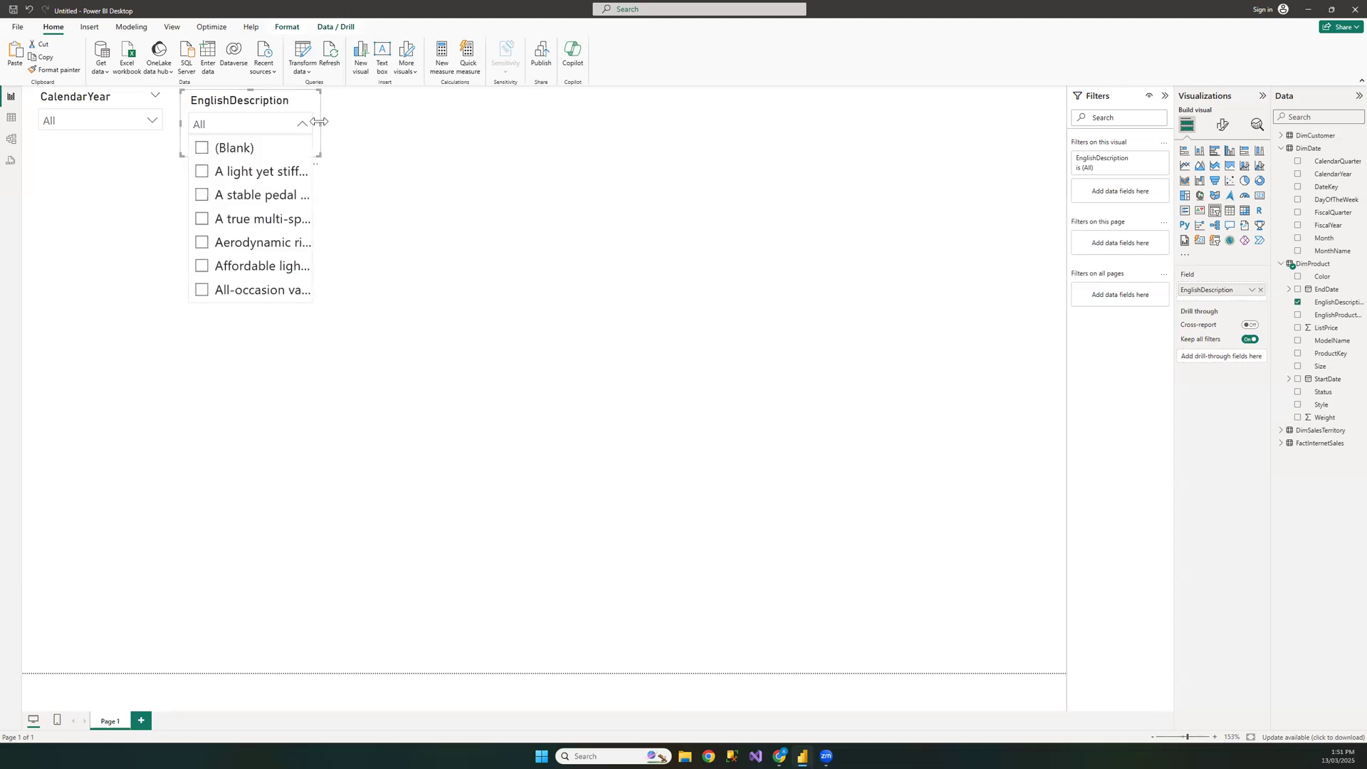
Widen the product slicer and switch its field to EnglishProductName.
{"action": "left_click_drag", "start_coordinate": [320, 123], "coordinate": [437, 139]}
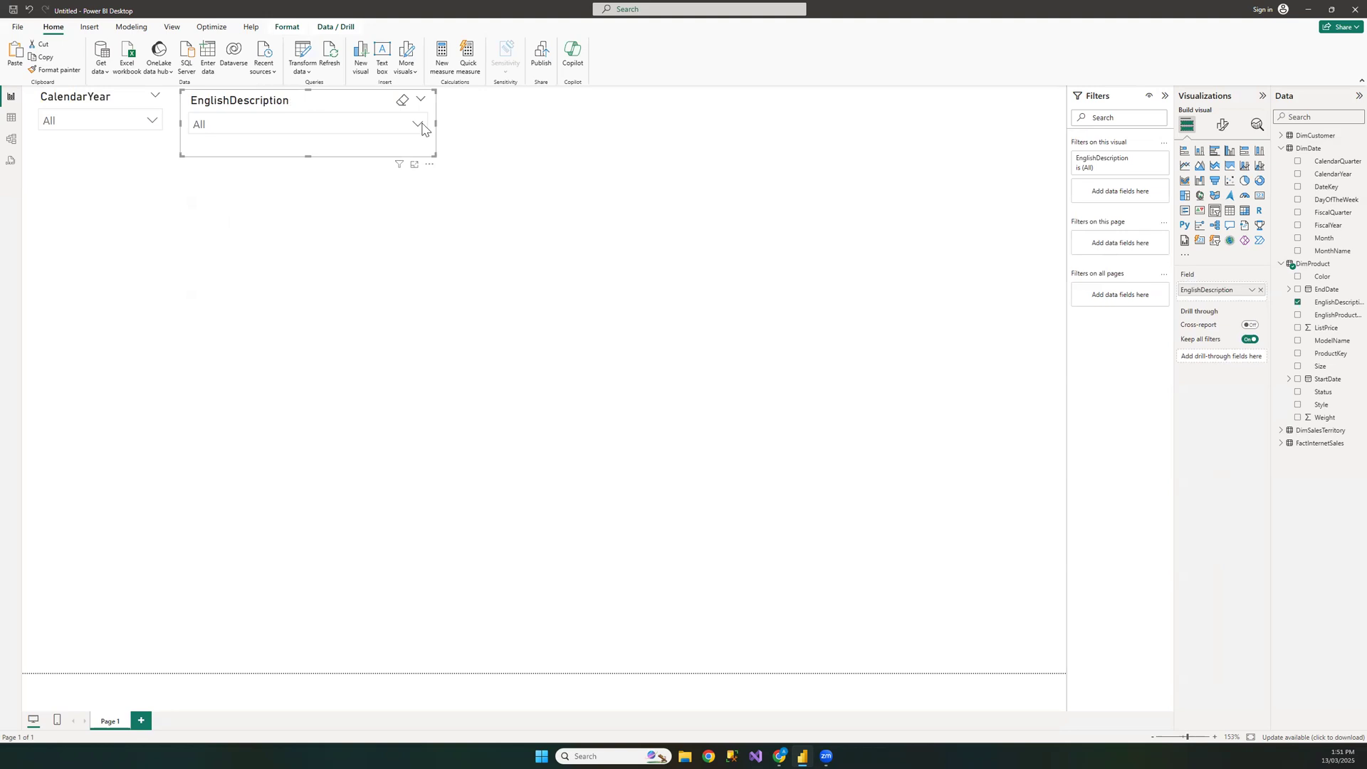
{"action": "left_click", "coordinate": [419, 124]}
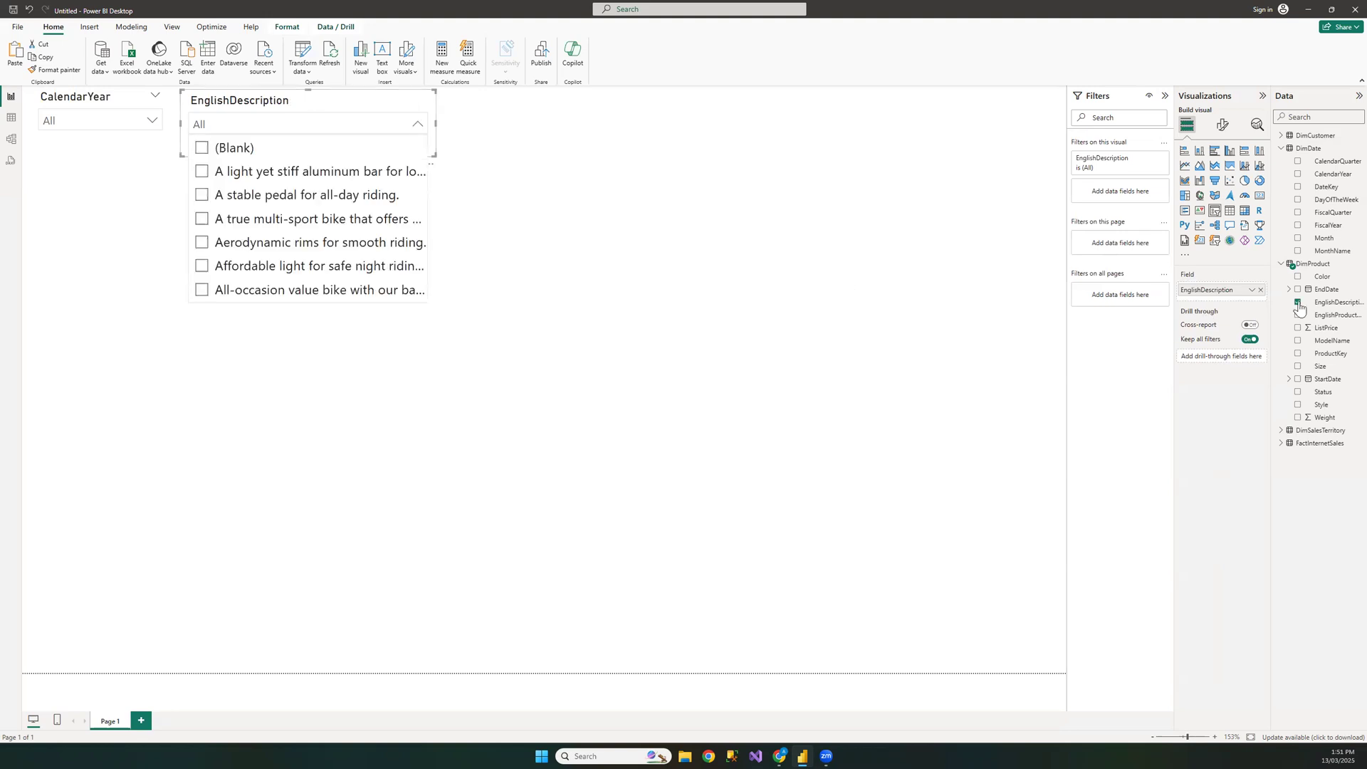
{"action": "left_click", "coordinate": [1297, 311]}
{"action": "left_click", "coordinate": [1297, 314]}
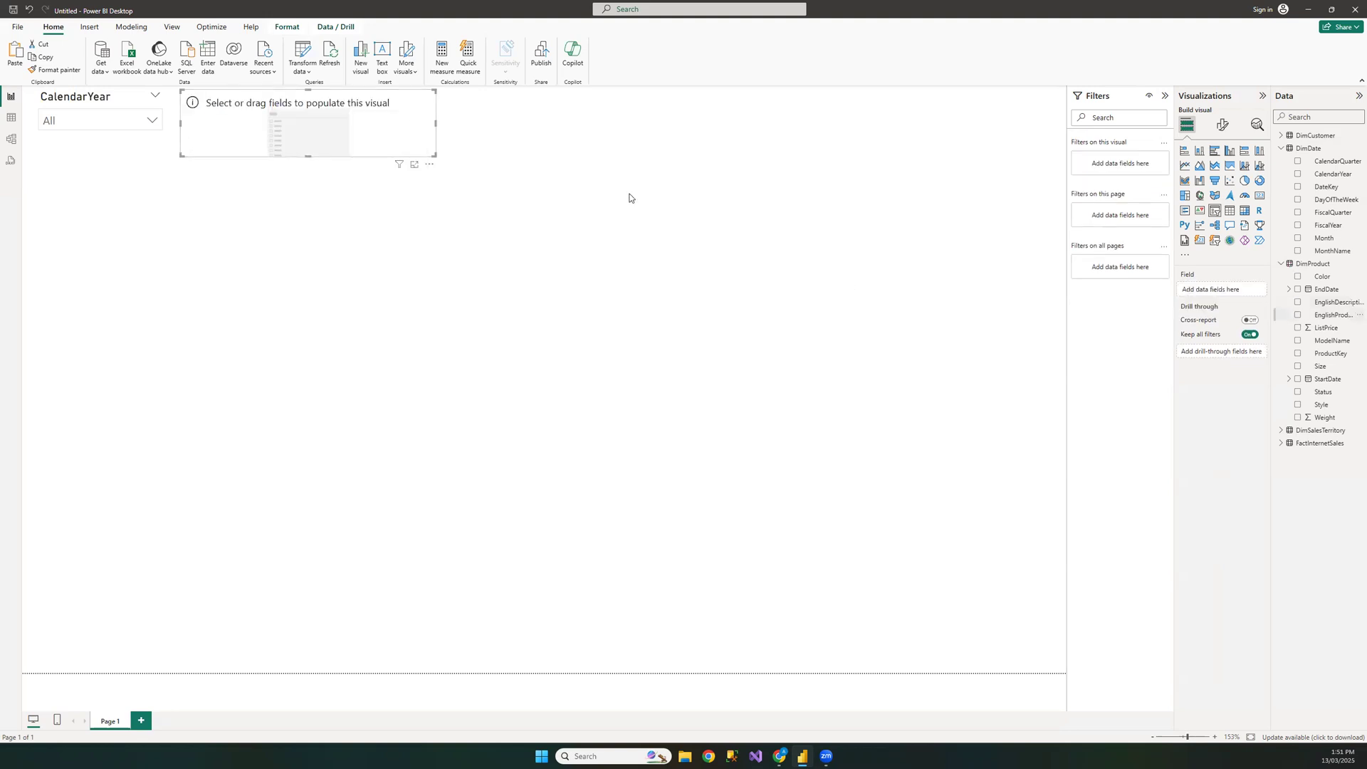
{"action": "left_click", "coordinate": [417, 125]}
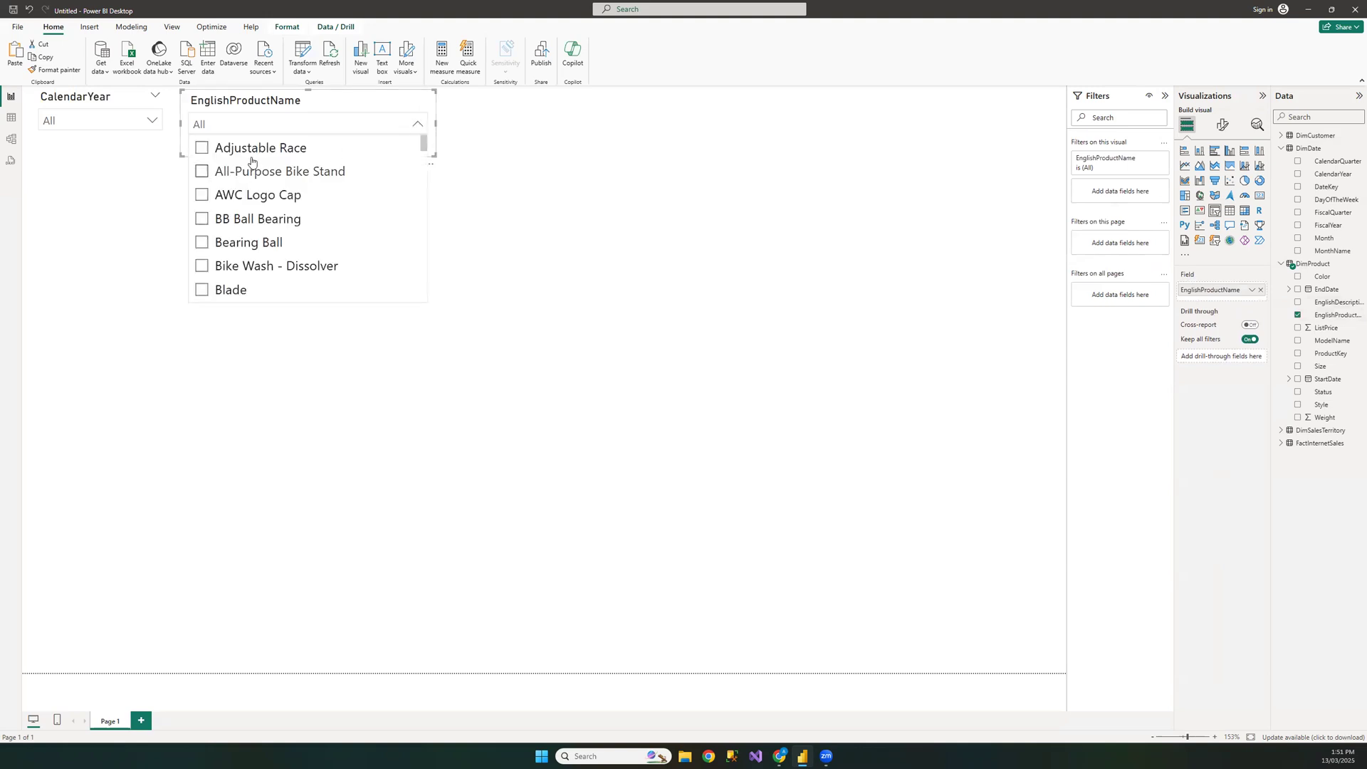
{"action": "left_click", "coordinate": [557, 146]}
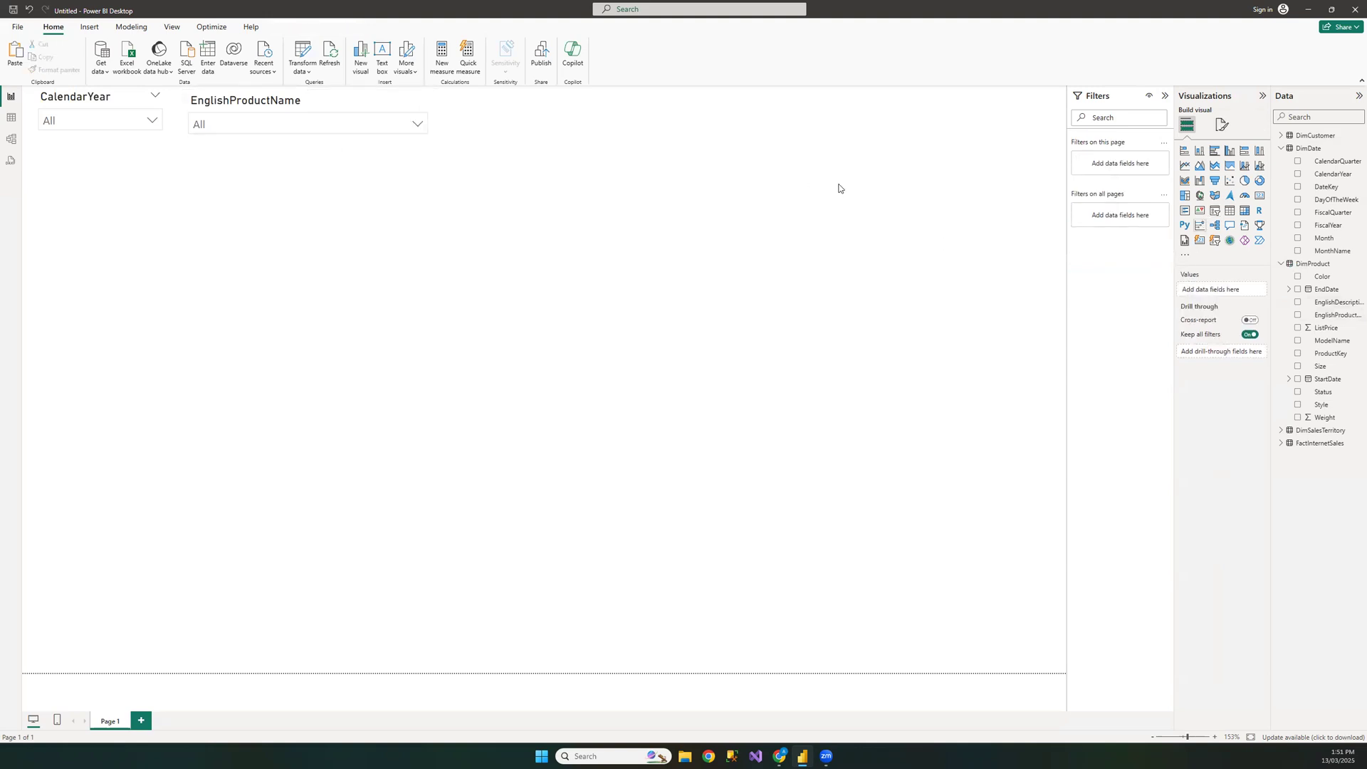
Duplicate the CalendarYear slicer and place the copy right of the product slicer.
{"action": "left_click", "coordinate": [170, 156]}
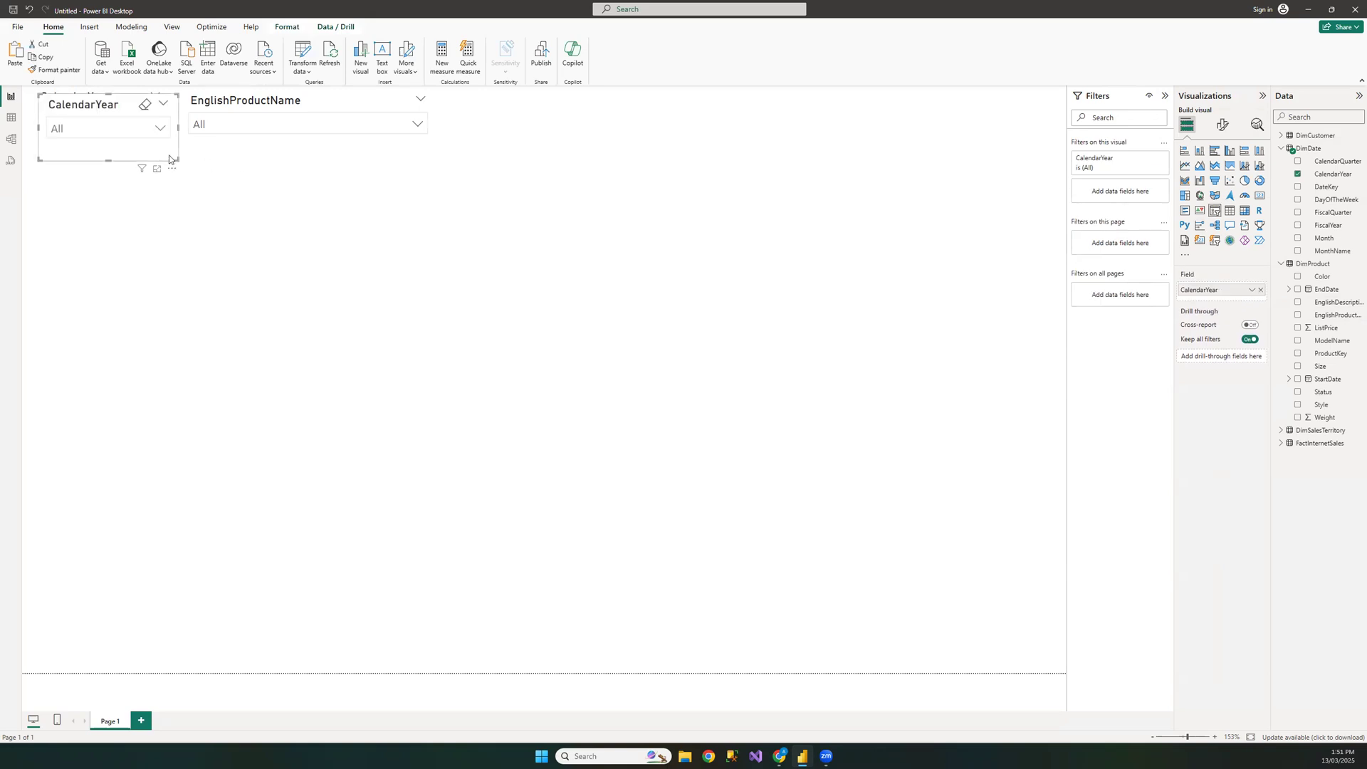
{"action": "key", "text": "ctrl+c"}
{"action": "key", "text": "ctrl+v"}
{"action": "left_click_drag", "start_coordinate": [378, 158], "coordinate": [562, 159]}
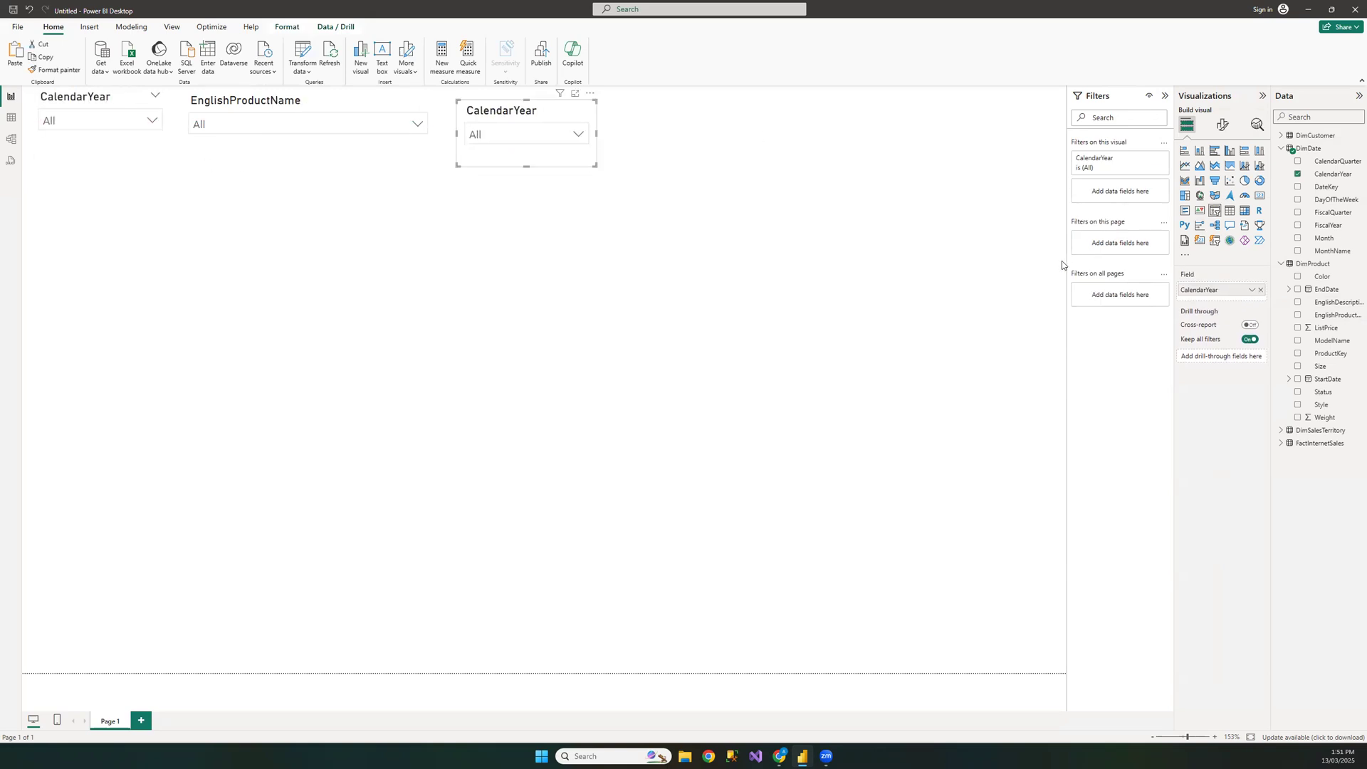
Replace the copy's field with DimSalesTerritory SalesTerritoryCountry.
{"action": "left_click", "coordinate": [1259, 292]}
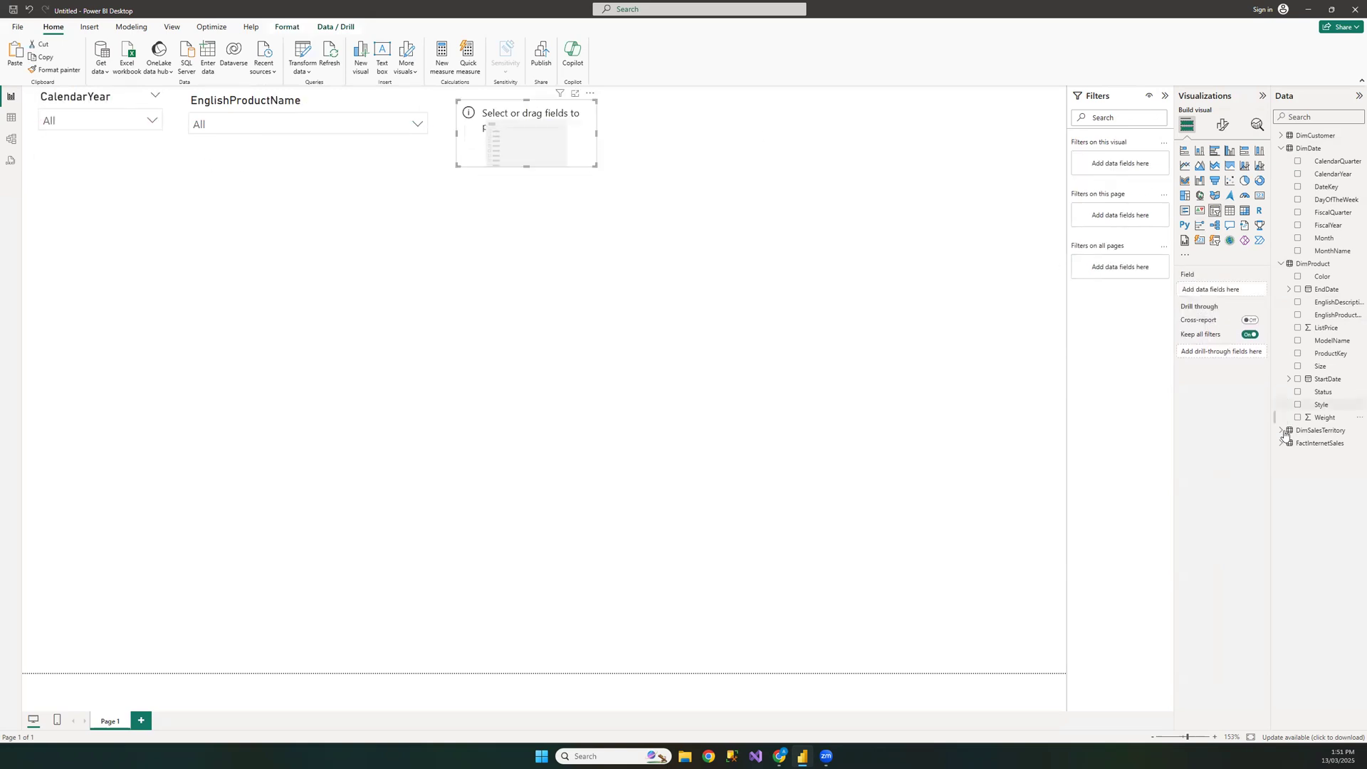
{"action": "left_click", "coordinate": [1281, 431]}
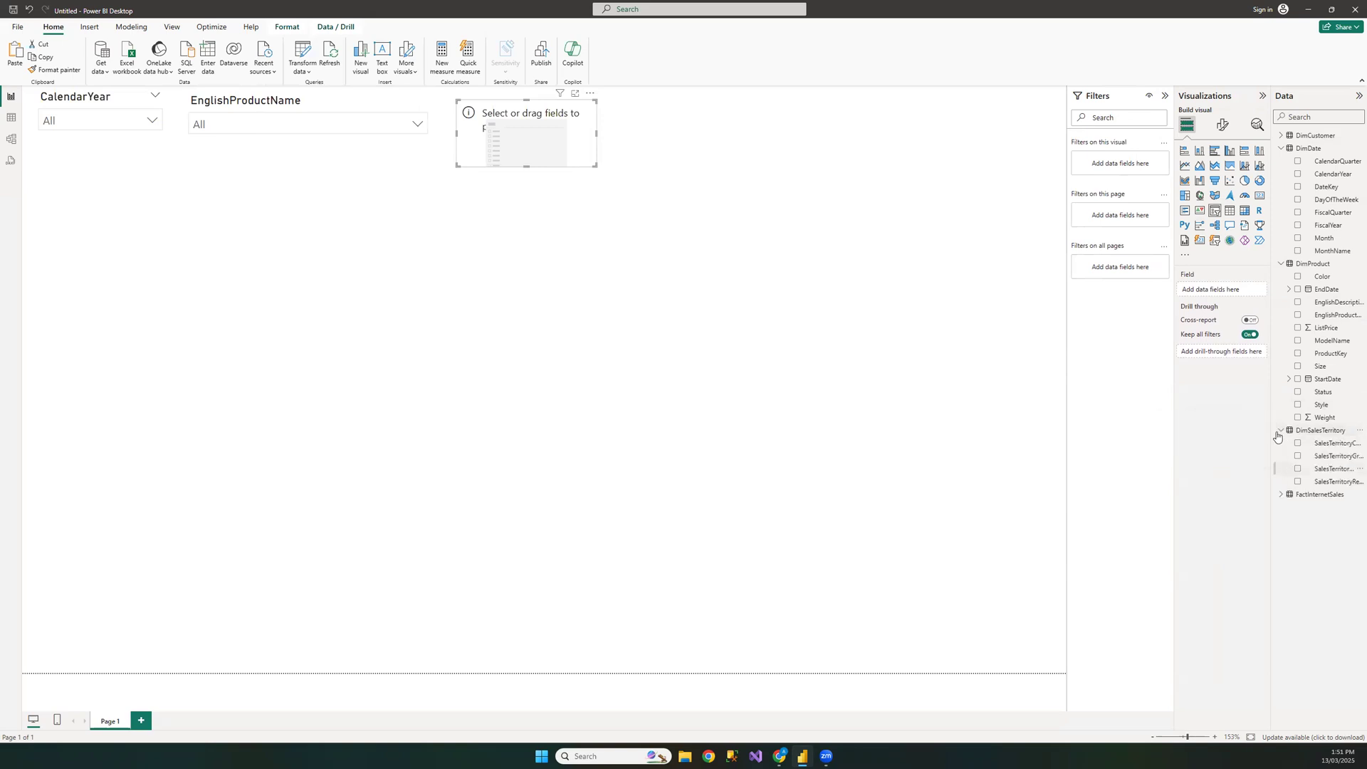
{"action": "left_click_drag", "start_coordinate": [1271, 423], "coordinate": [1160, 427]}
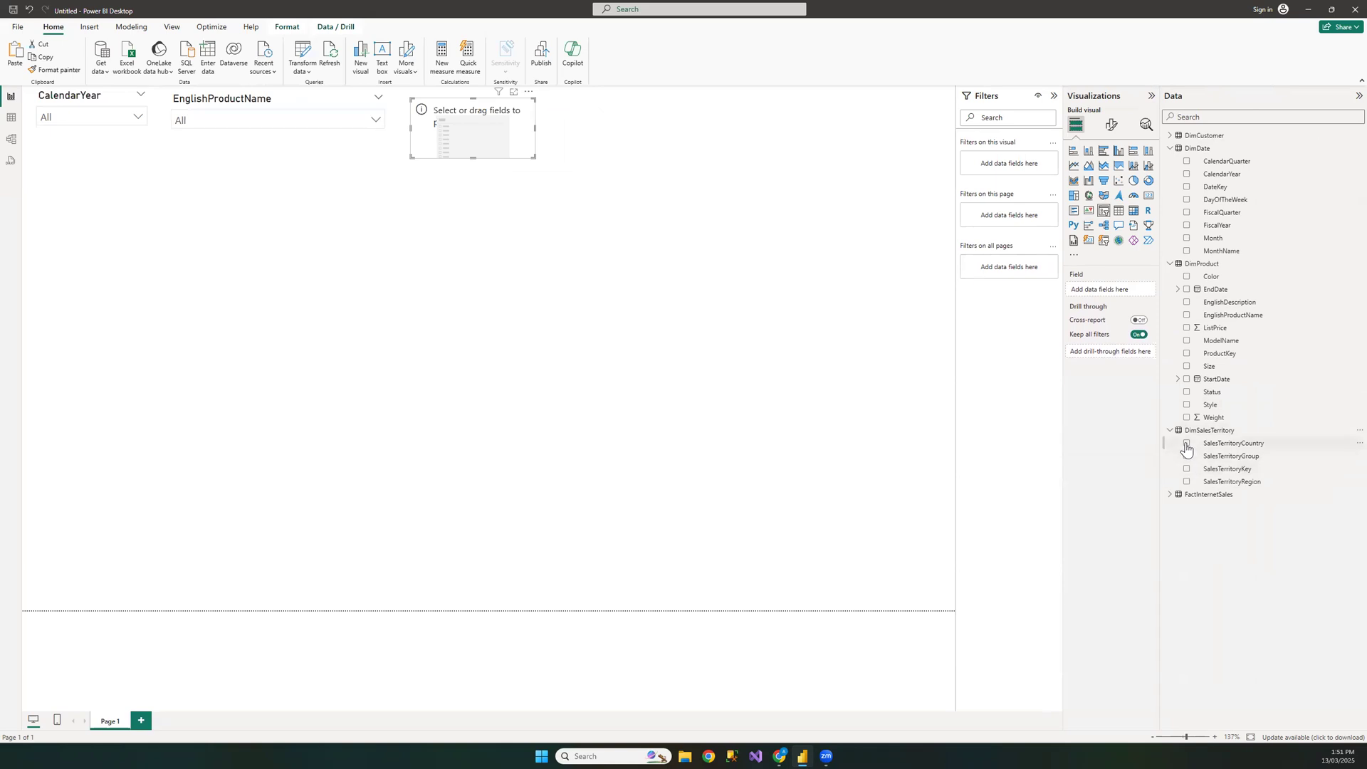
{"action": "left_click", "coordinate": [1187, 482]}
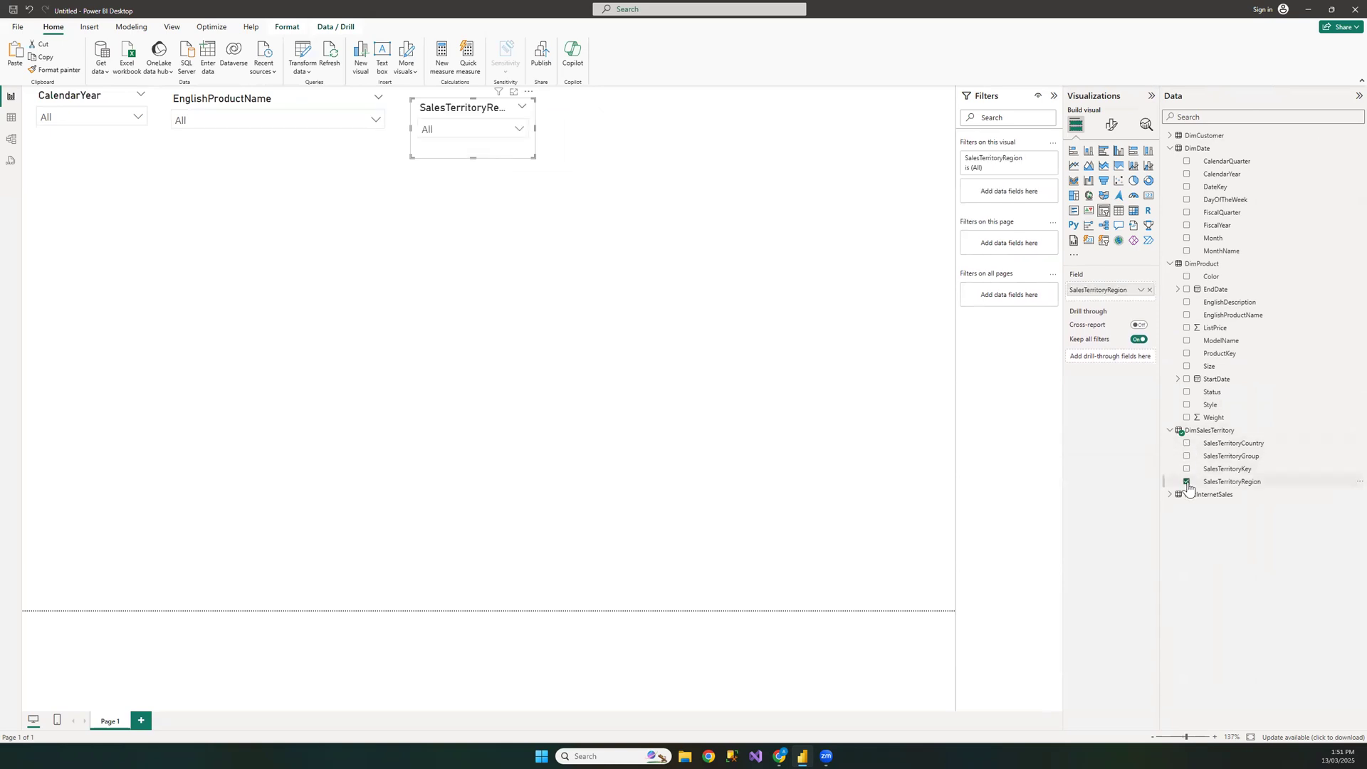
{"action": "left_click", "coordinate": [1186, 482]}
{"action": "left_click", "coordinate": [1187, 443]}
Widen the country slicer so its full title fits.
{"action": "left_click", "coordinate": [516, 127]}
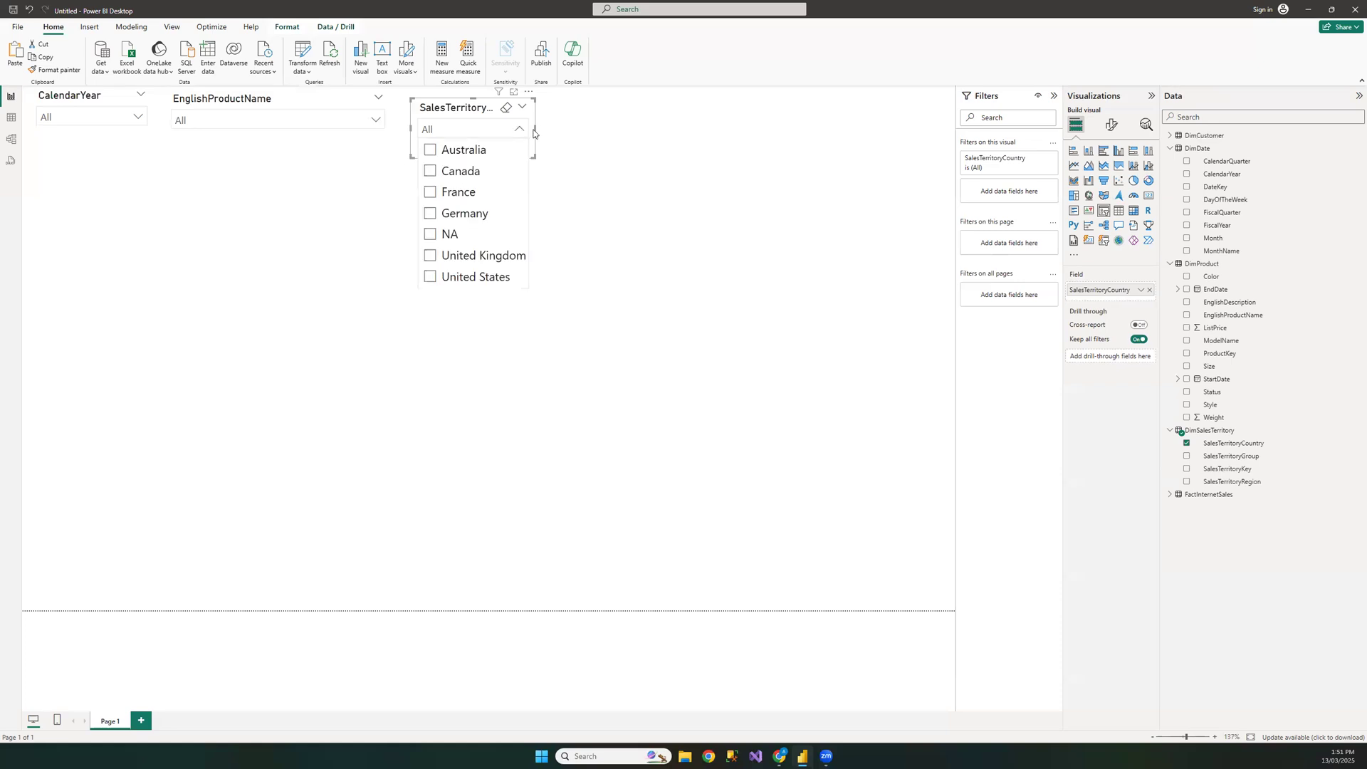
{"action": "left_click_drag", "start_coordinate": [535, 127], "coordinate": [603, 128]}
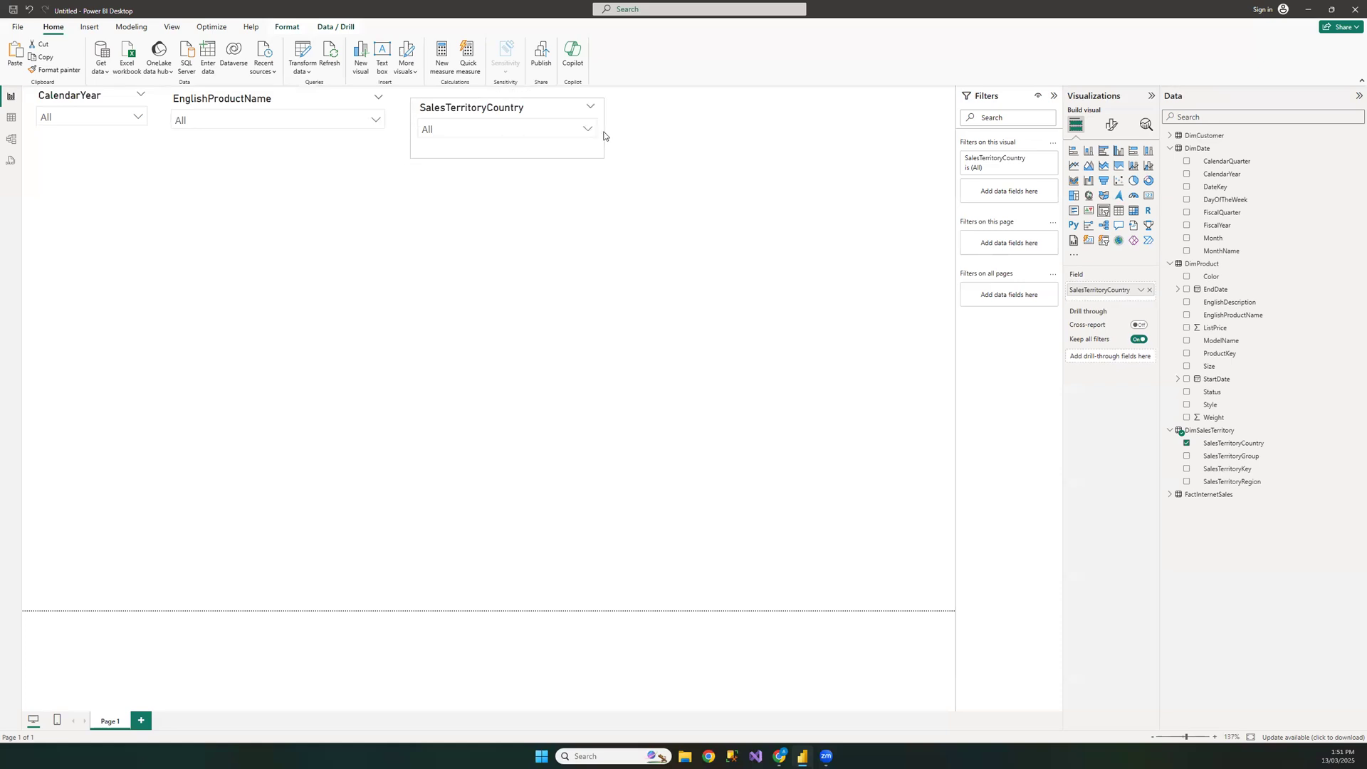
{"action": "left_click", "coordinate": [704, 151]}
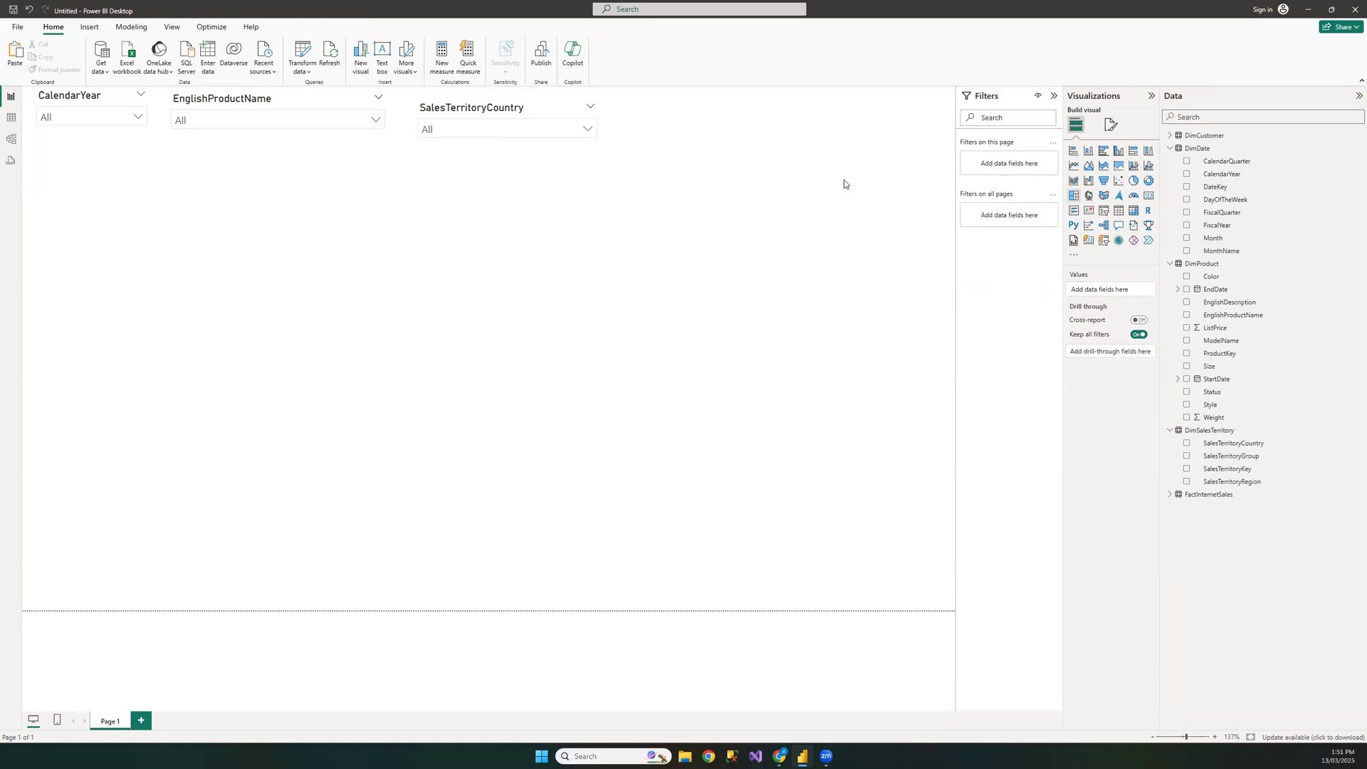
Paste another year slicer right of the country slicer and set its field to EmailAddress.
{"action": "key", "text": "ctrl+v"}
{"action": "left_click_drag", "start_coordinate": [166, 151], "coordinate": [737, 148]}
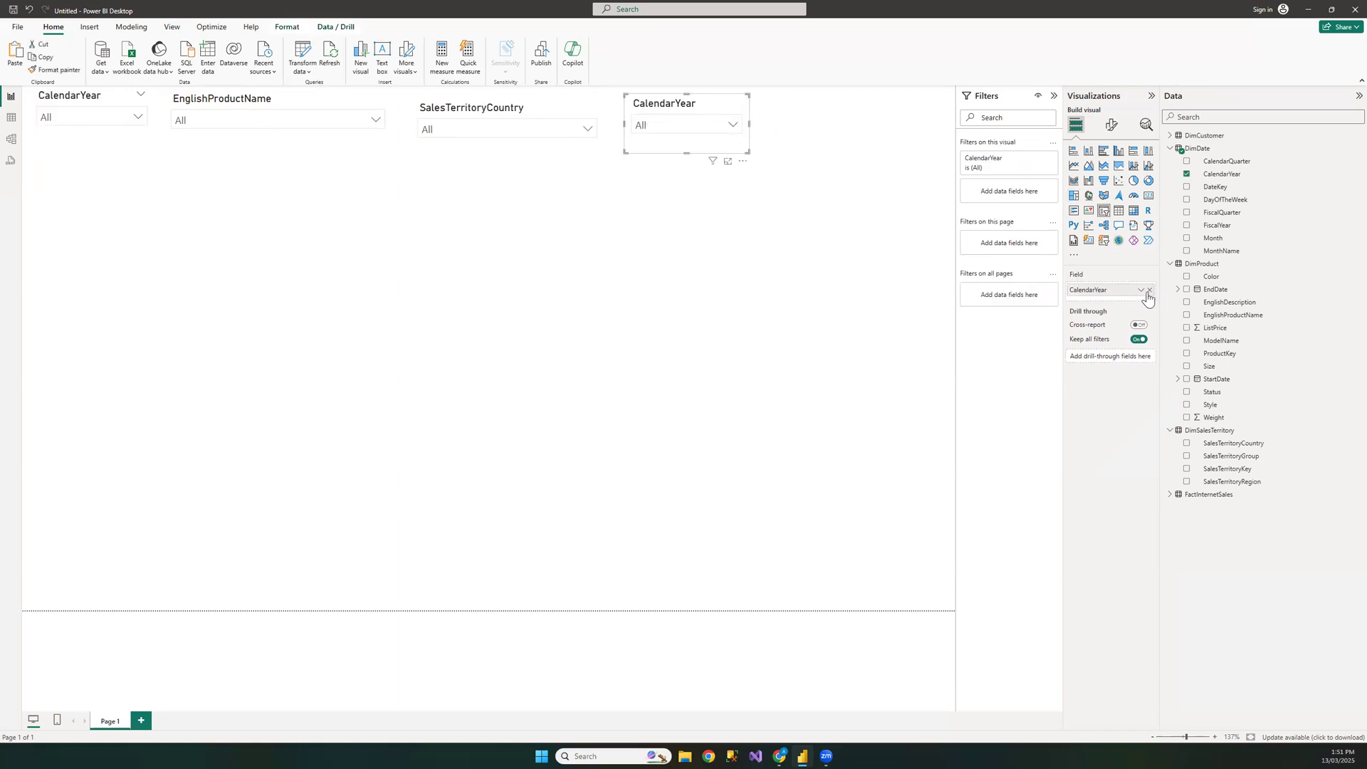
{"action": "left_click", "coordinate": [1169, 136]}
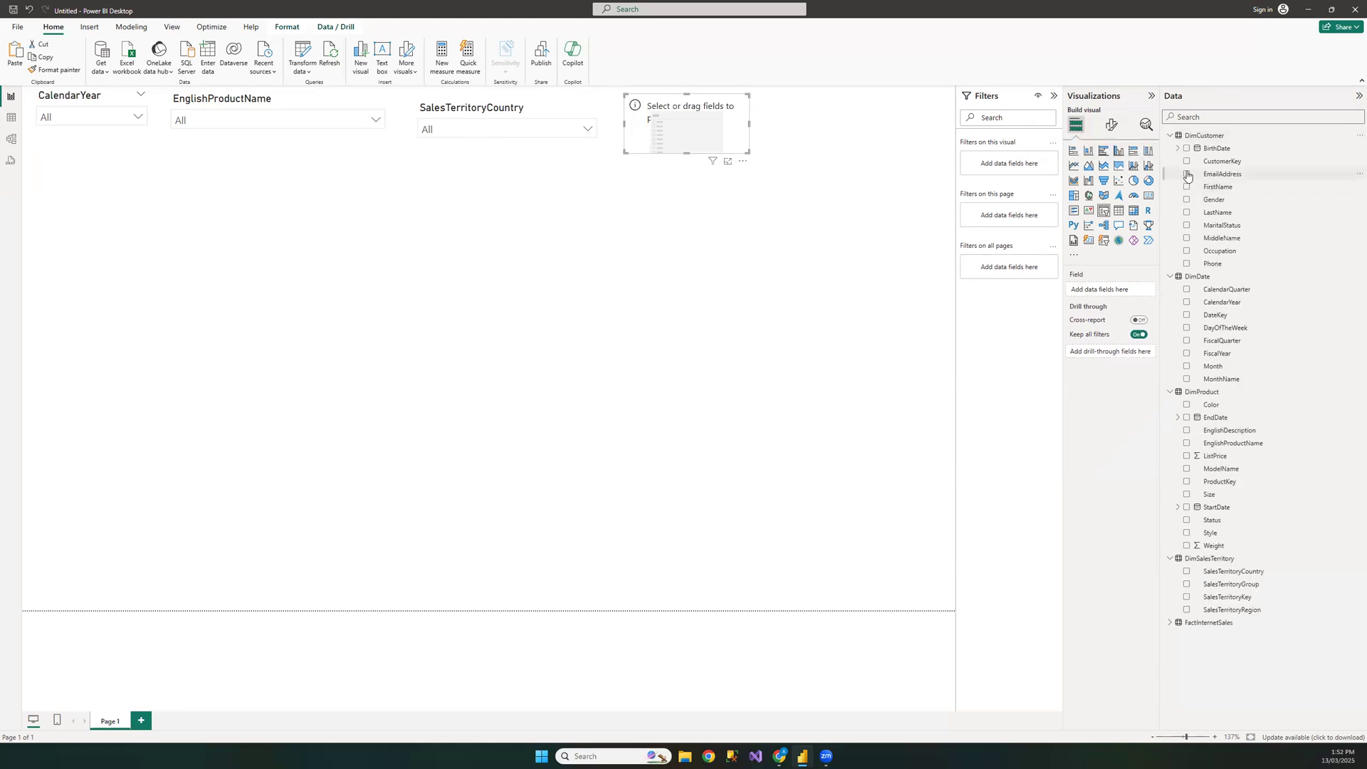
{"action": "left_click", "coordinate": [1187, 174]}
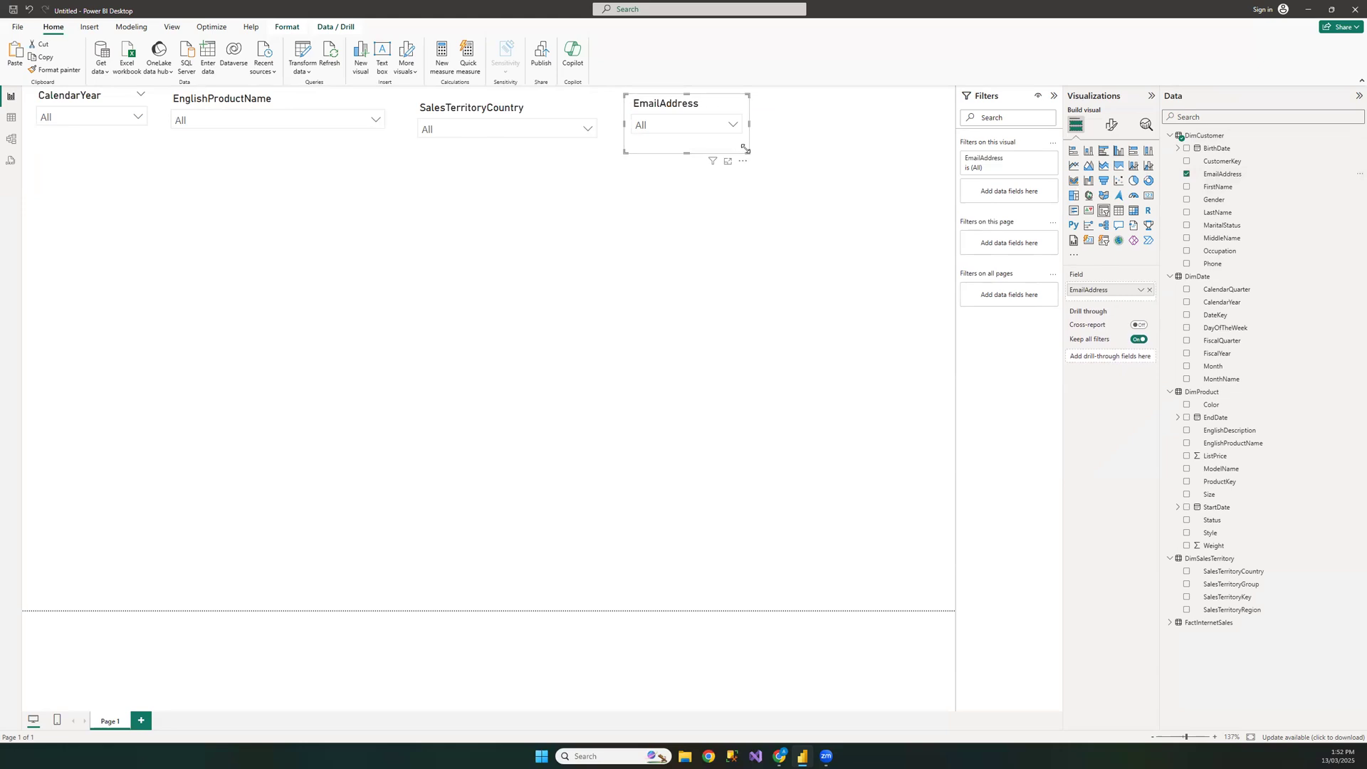
Widen the EmailAddress slicer and check its list.
{"action": "left_click_drag", "start_coordinate": [745, 148], "coordinate": [836, 147]}
{"action": "left_click", "coordinate": [824, 126]}
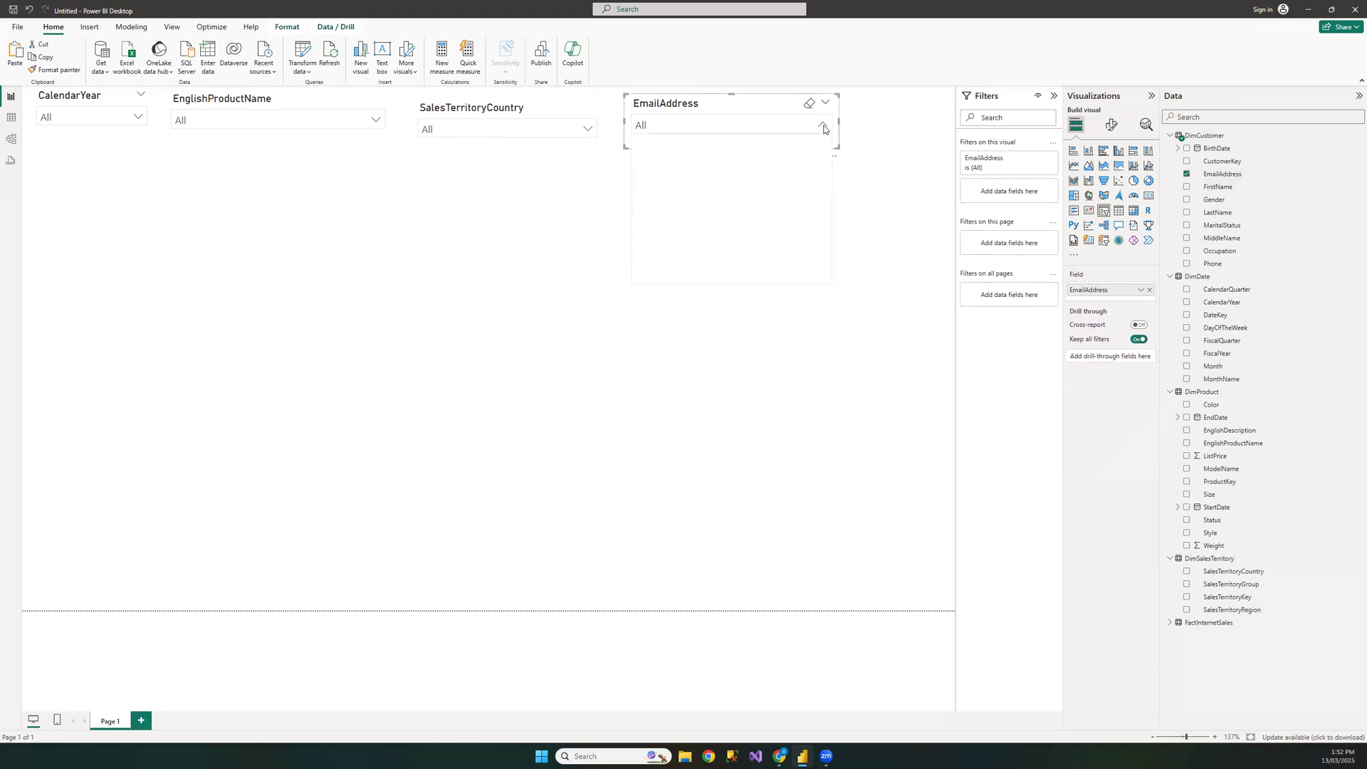
{"action": "left_click", "coordinate": [615, 307]}
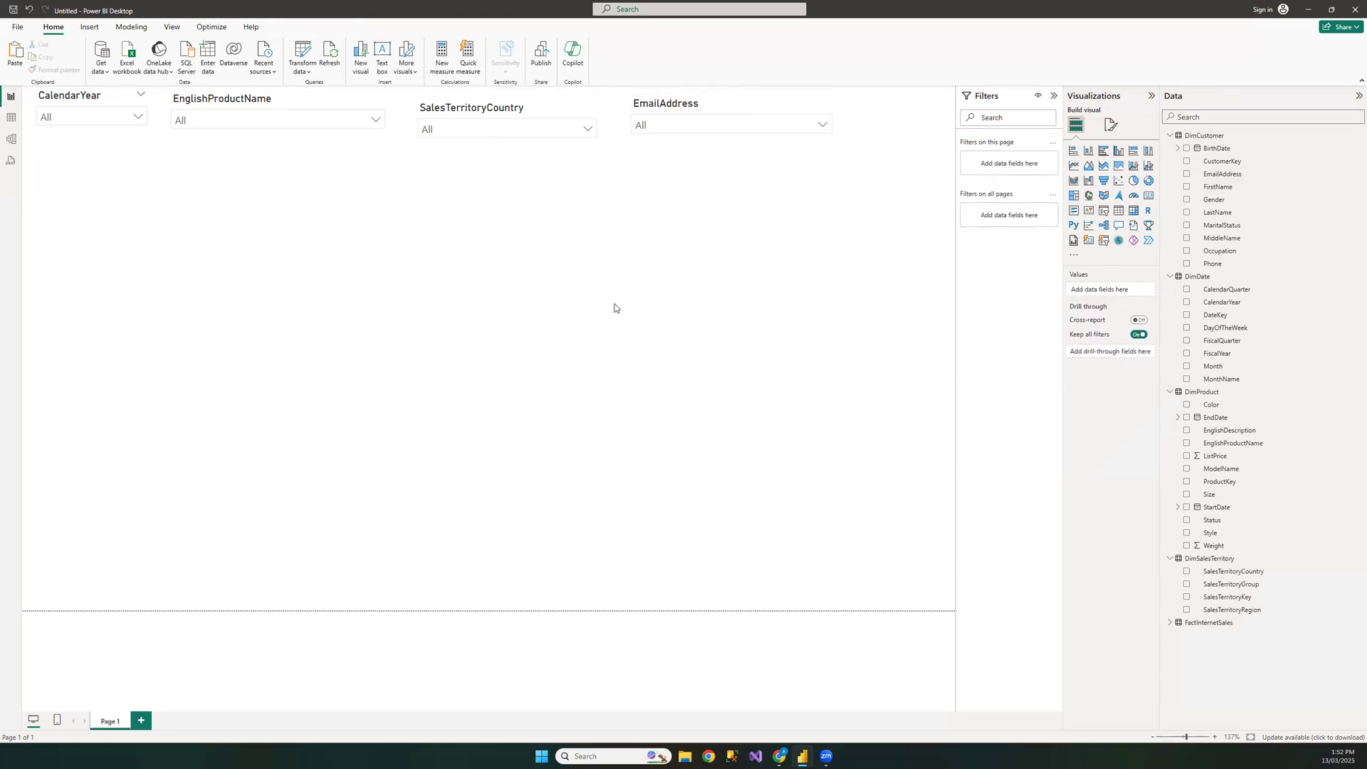
Add a table visual with plain OrderDate instead of the date hierarchy.
{"action": "left_click", "coordinate": [1119, 210]}
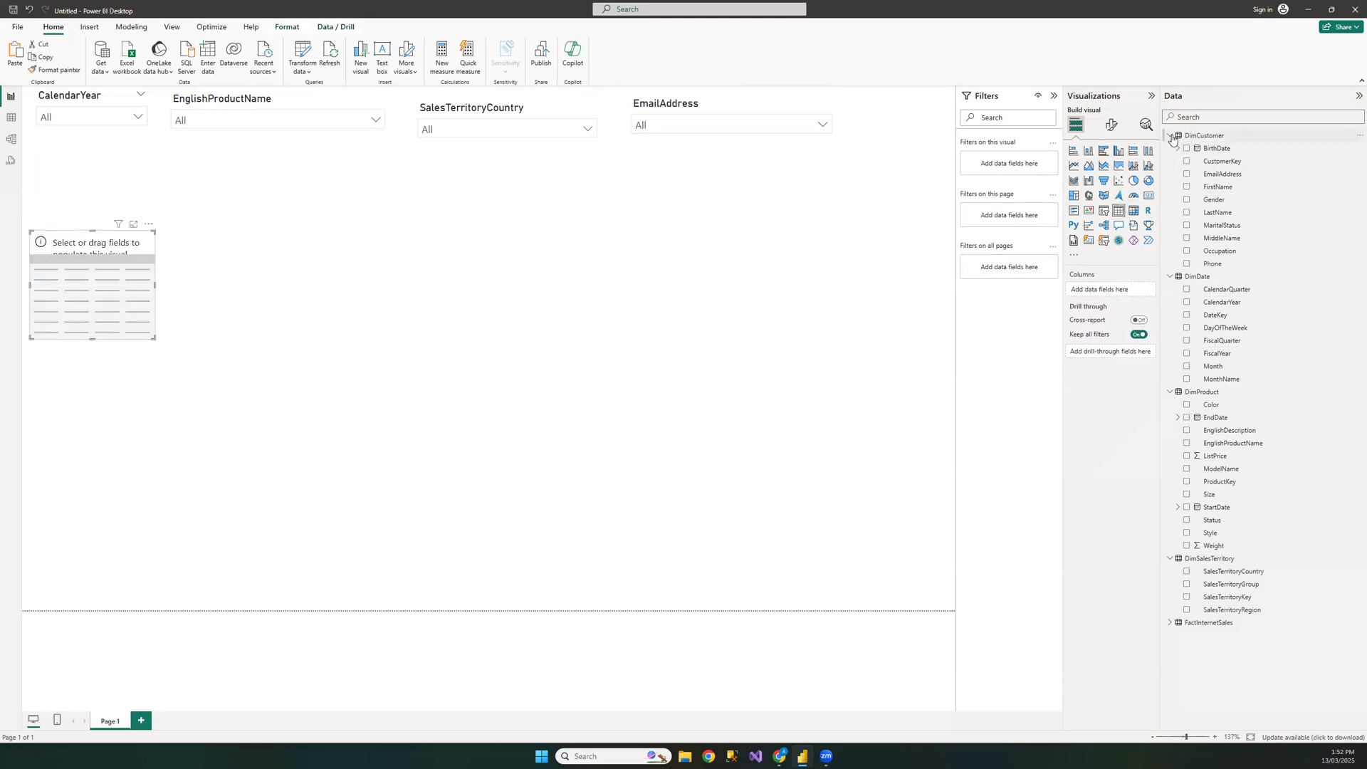
{"action": "left_click", "coordinate": [1170, 136]}
{"action": "left_click", "coordinate": [1169, 148]}
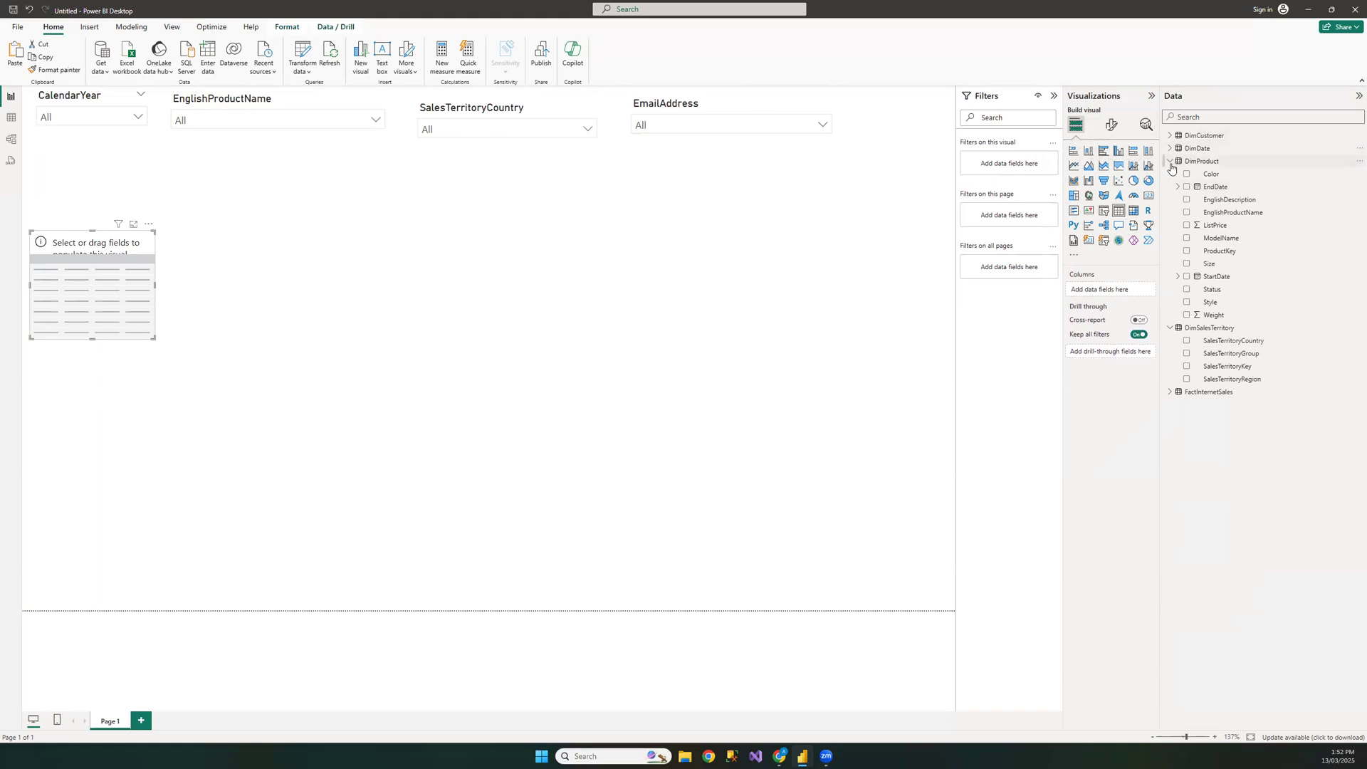
{"action": "left_click", "coordinate": [1170, 162]}
{"action": "left_click", "coordinate": [1169, 238]}
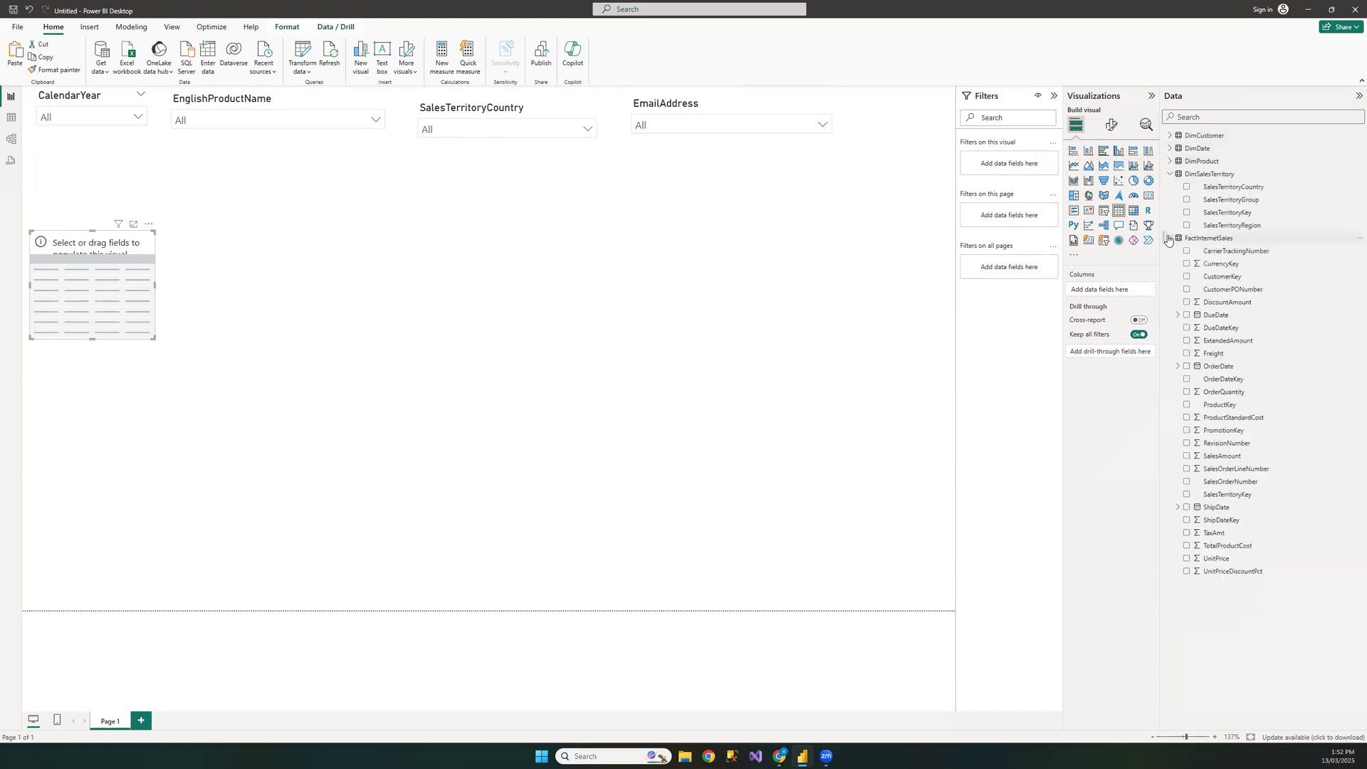
{"action": "left_click", "coordinate": [1185, 367]}
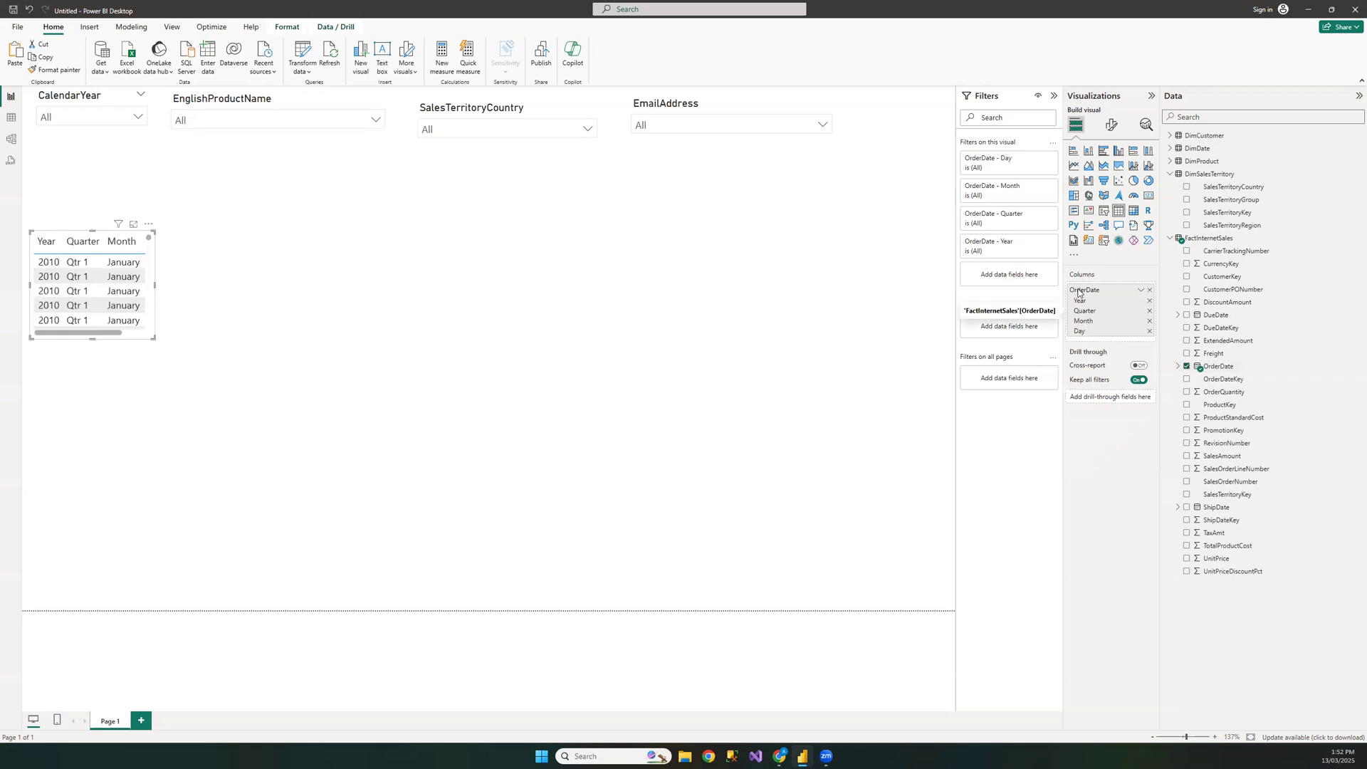
{"action": "left_click", "coordinate": [1141, 290]}
{"action": "left_click", "coordinate": [1183, 331]}
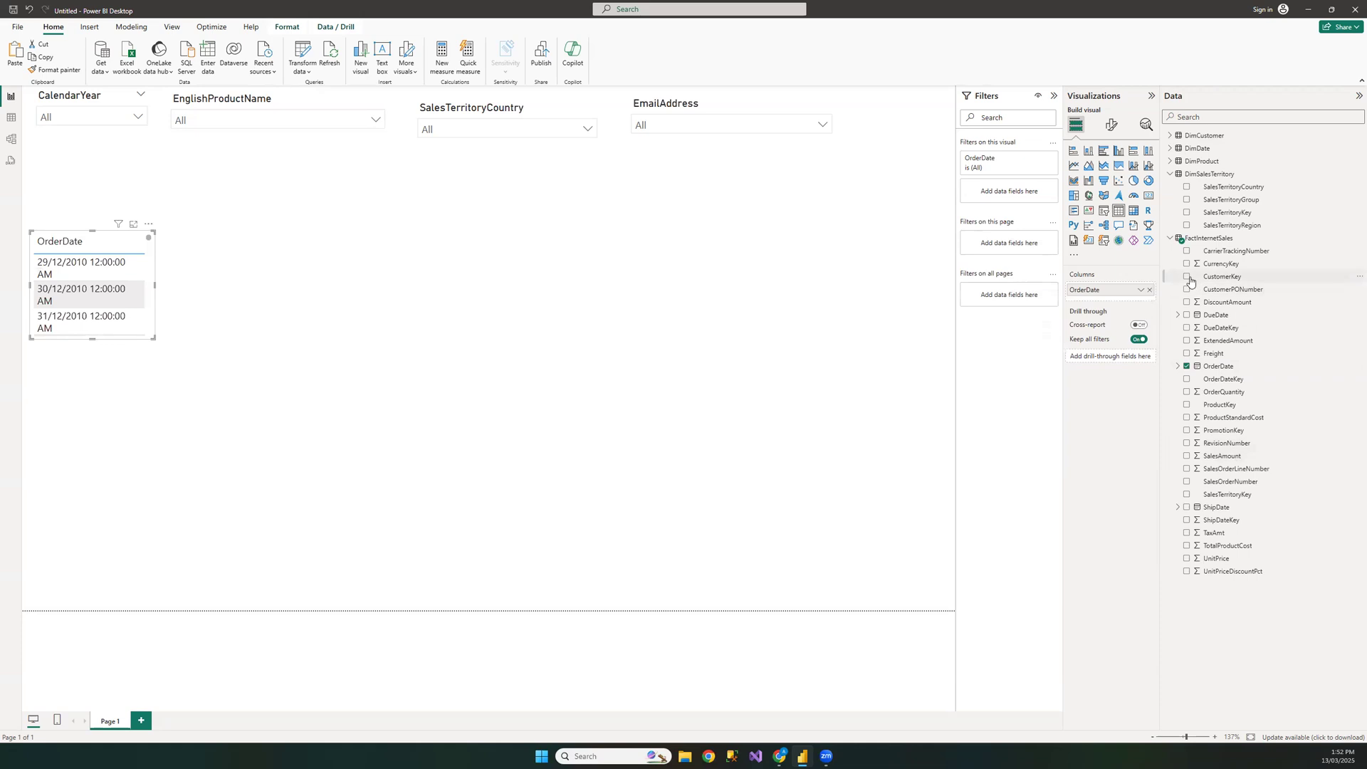
Add FirstName, EnglishProductName and SalesTerritoryRegion columns to the table.
{"action": "left_click", "coordinate": [1170, 136]}
{"action": "left_click", "coordinate": [1186, 187]}
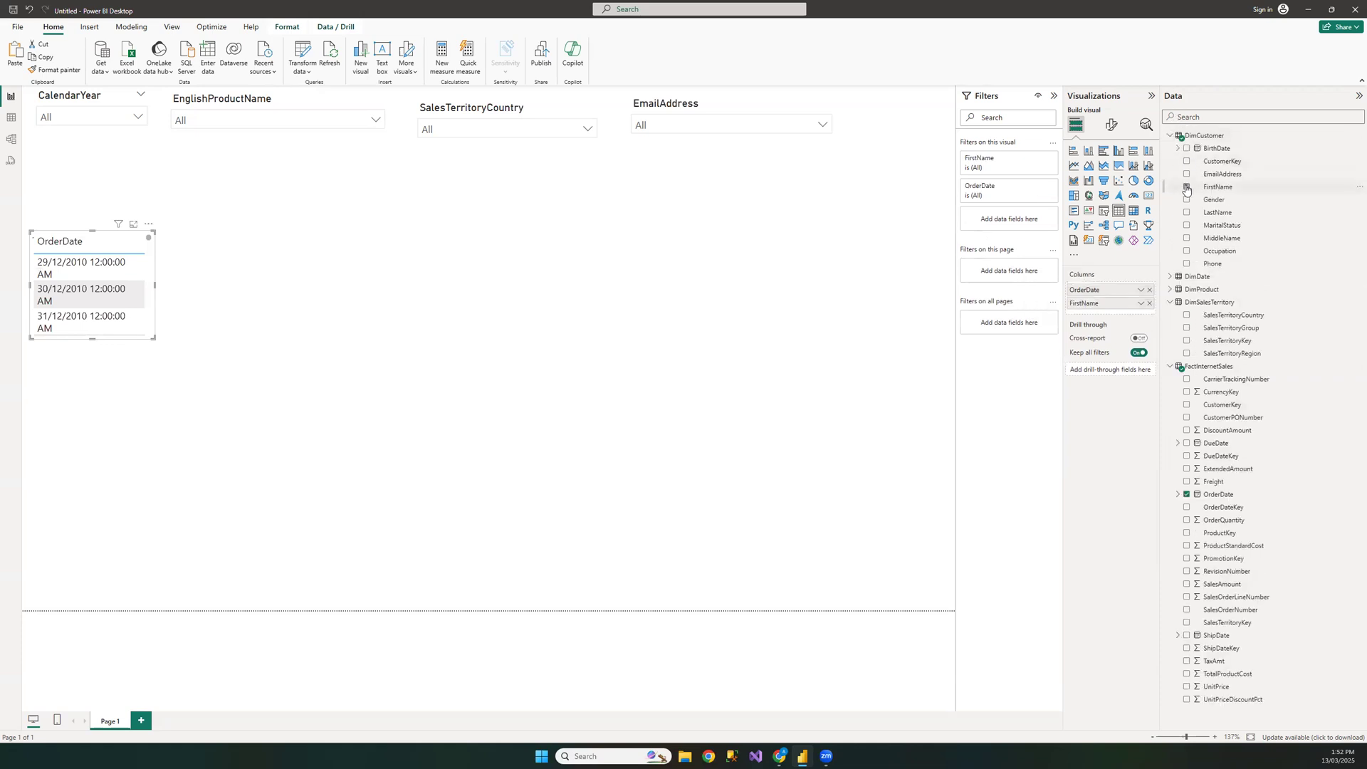
{"action": "left_click", "coordinate": [1169, 290]}
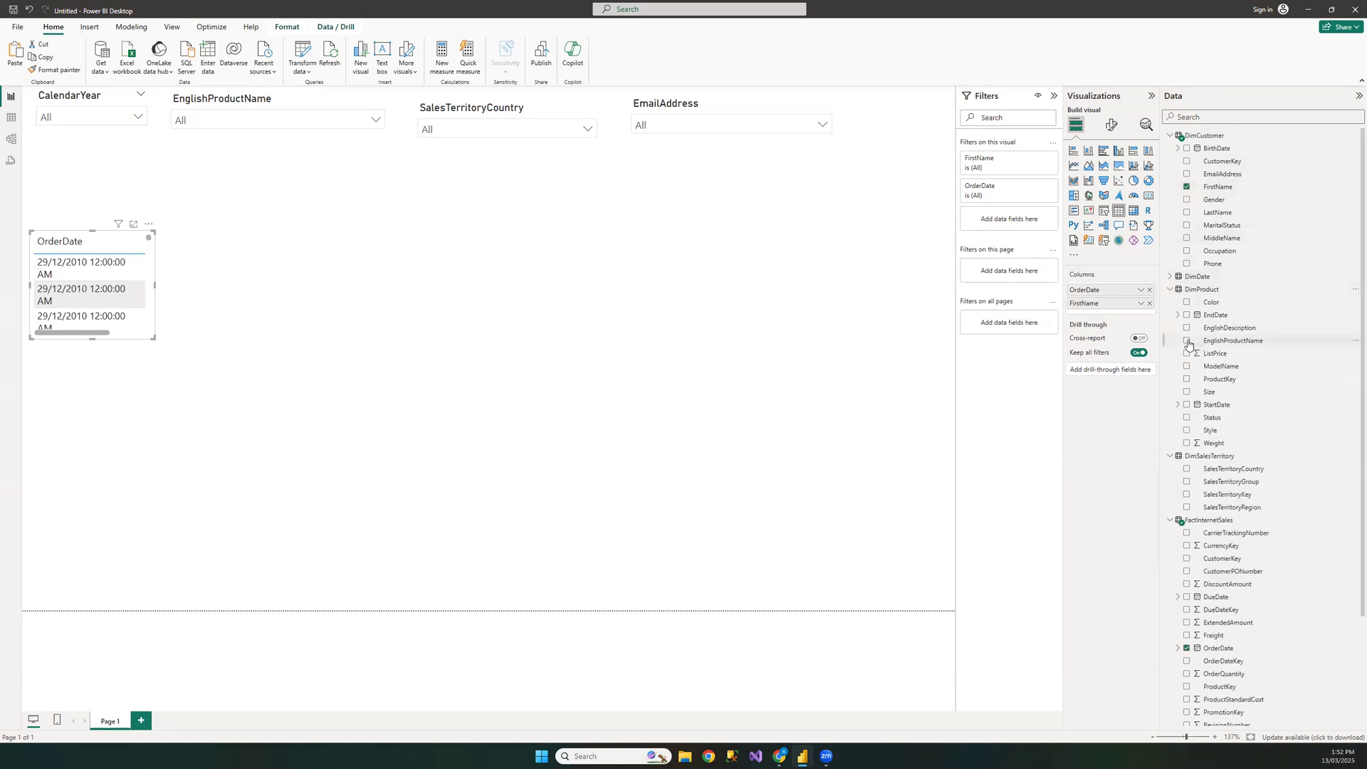
{"action": "left_click", "coordinate": [1186, 341]}
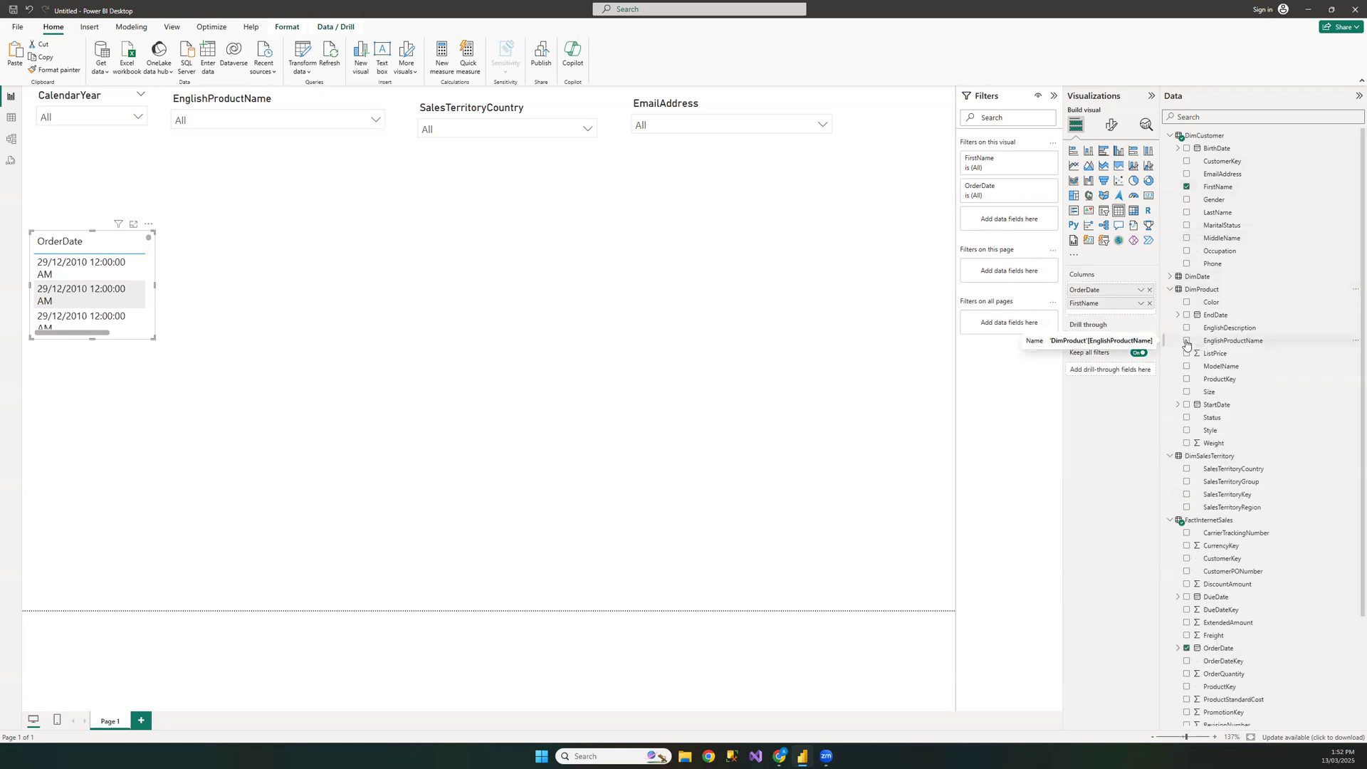
{"action": "left_click", "coordinate": [1185, 507]}
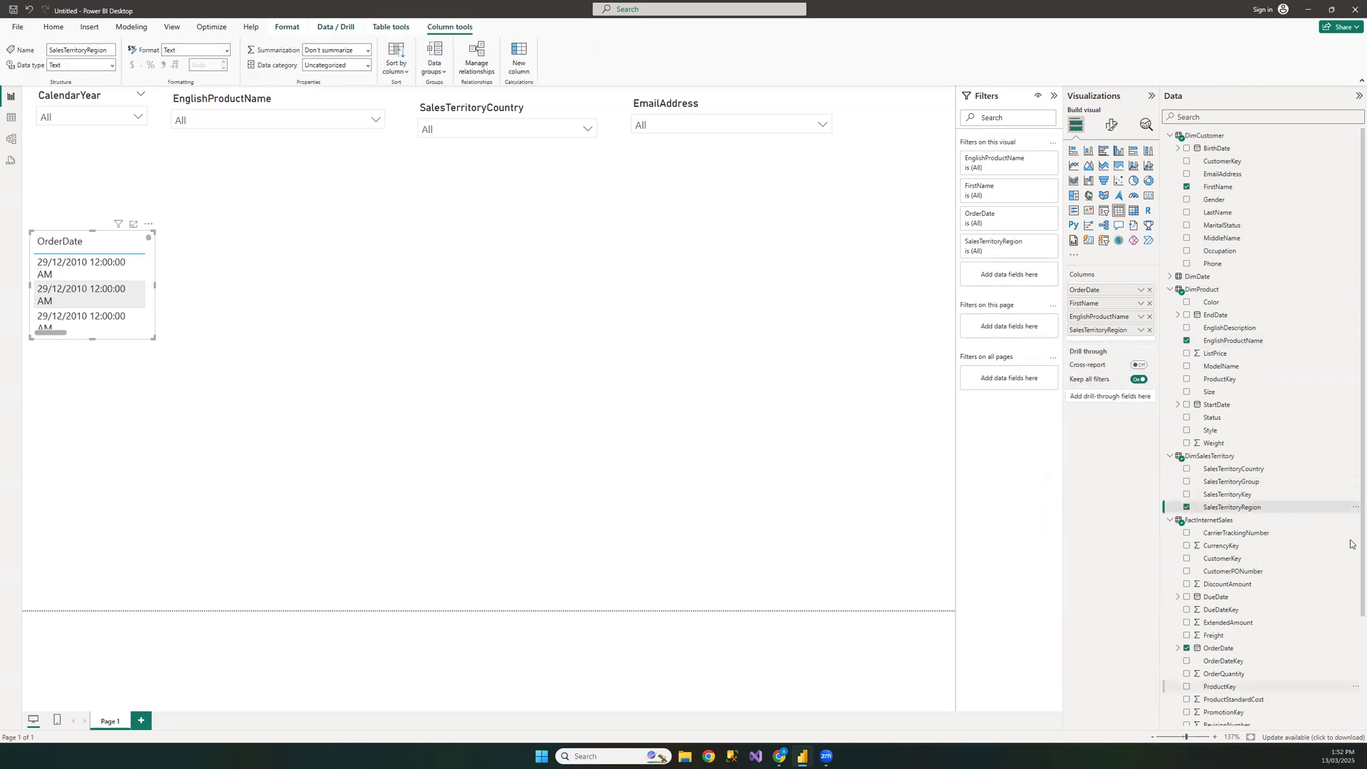
{"action": "scroll", "coordinate": [1350, 610], "scroll_direction": "down", "scroll_amount": 3}
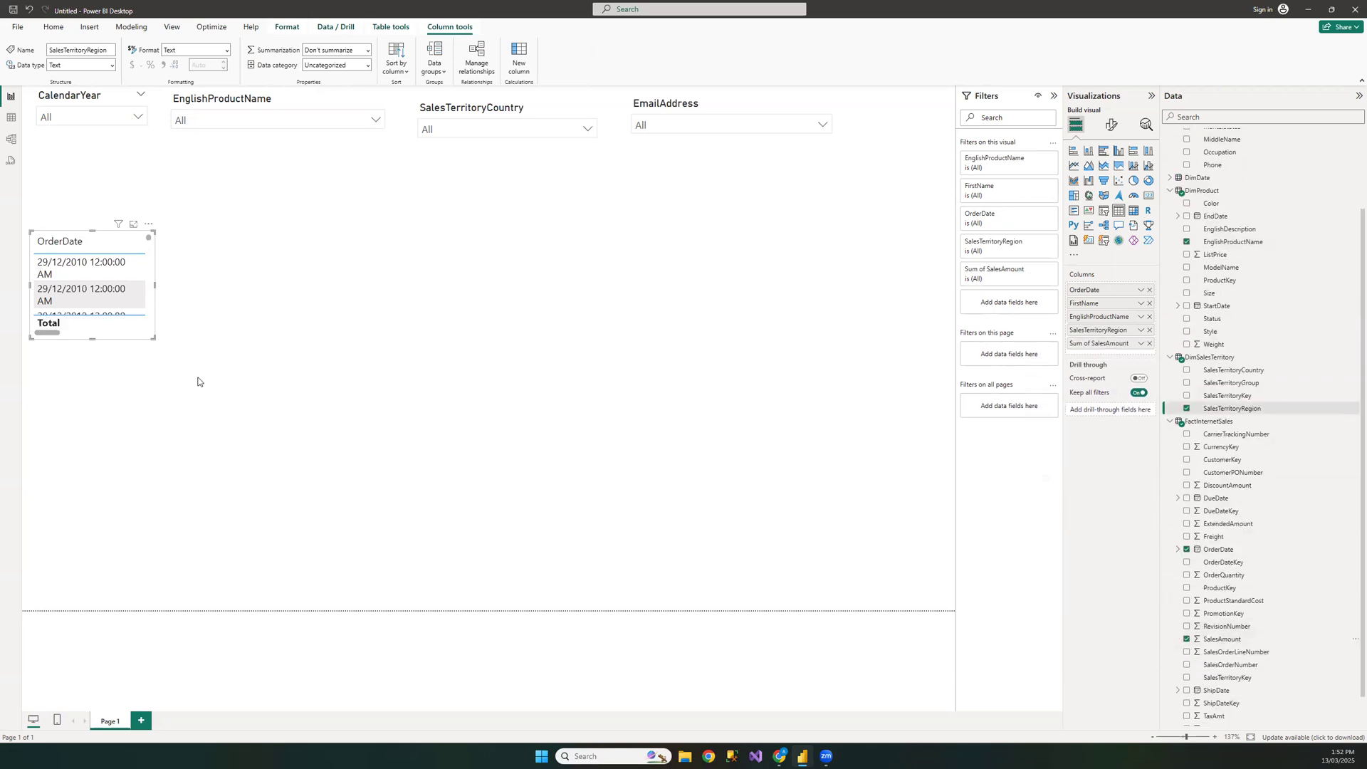
Enlarge the table below the slicers and filter CalendarYear to 2005.
{"action": "left_click_drag", "start_coordinate": [153, 339], "coordinate": [709, 529]}
{"action": "left_click_drag", "start_coordinate": [617, 381], "coordinate": [809, 406]}
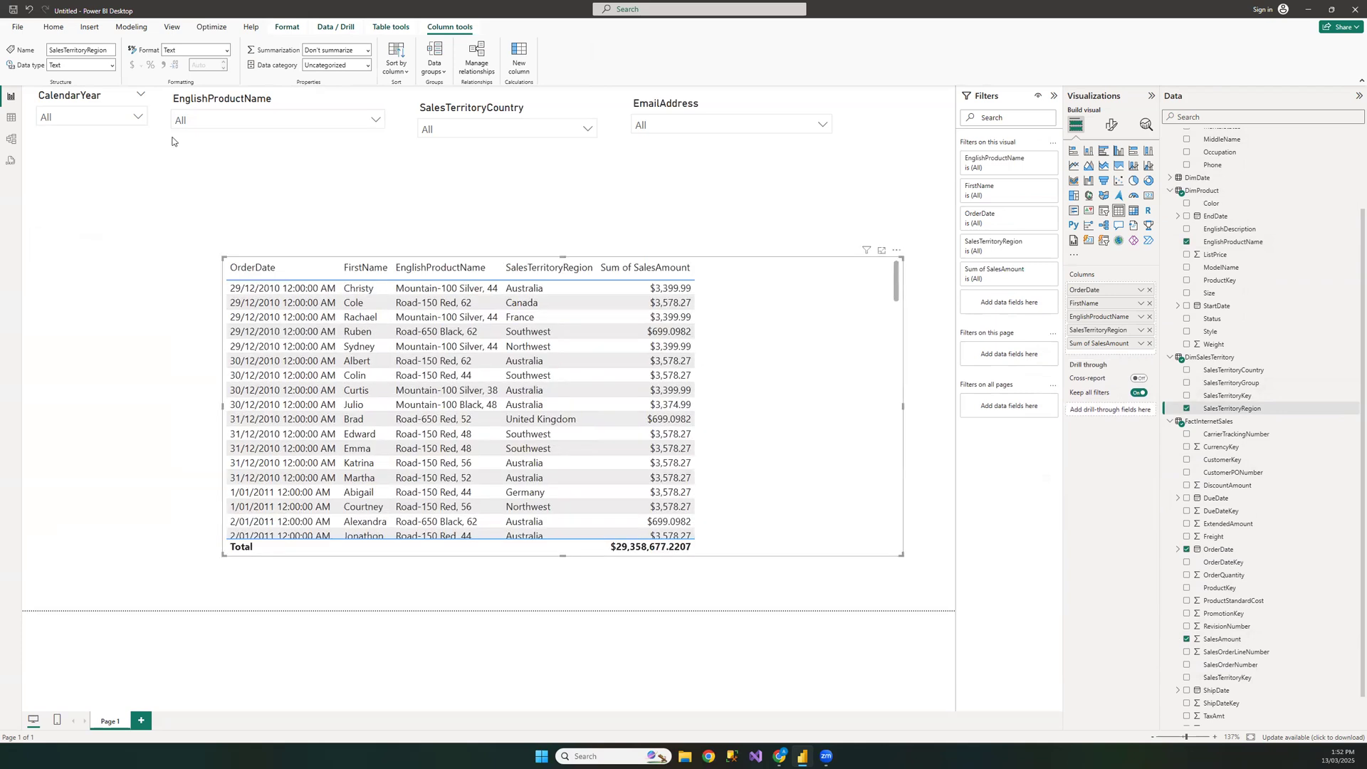
{"action": "left_click", "coordinate": [138, 116]}
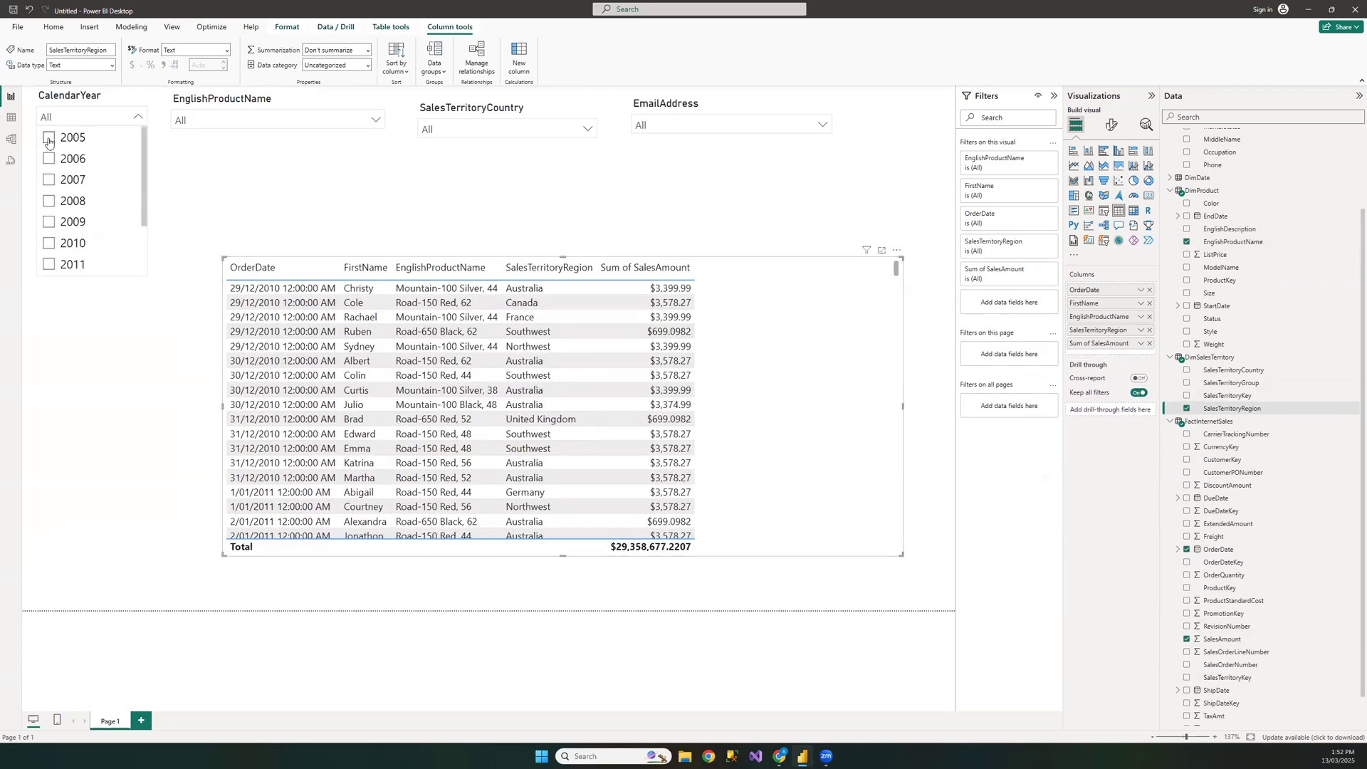
{"action": "left_click", "coordinate": [49, 139]}
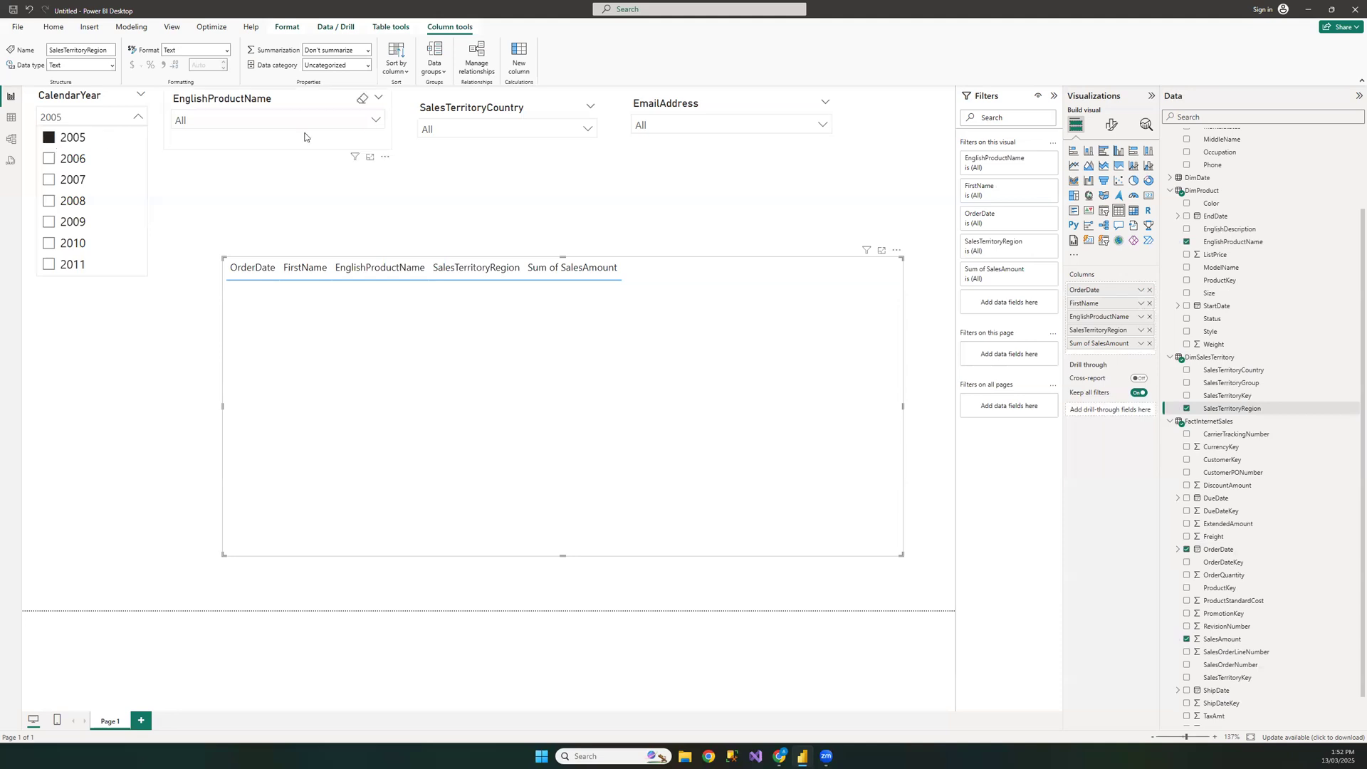
Check the product, country and email slicer lists, which still show every value.
{"action": "left_click", "coordinate": [337, 120]}
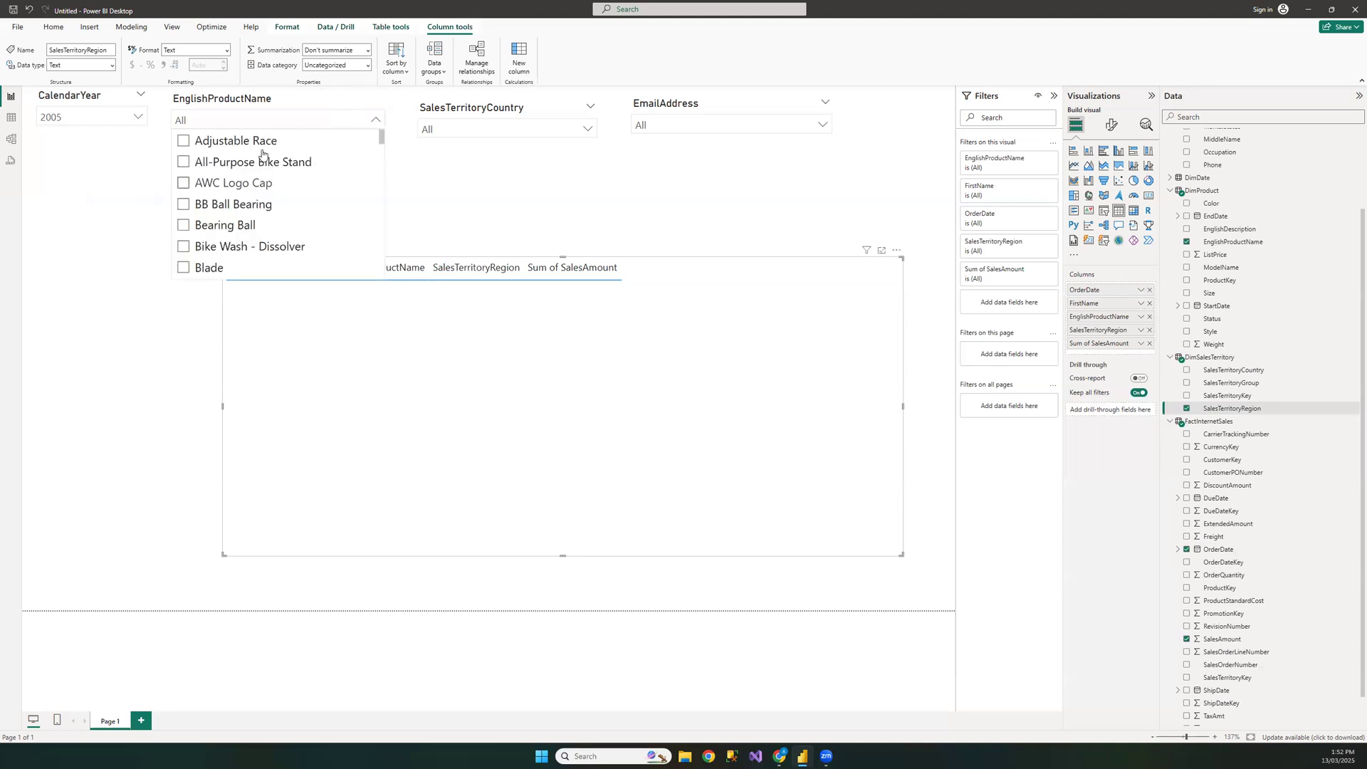
{"action": "left_click", "coordinate": [560, 130]}
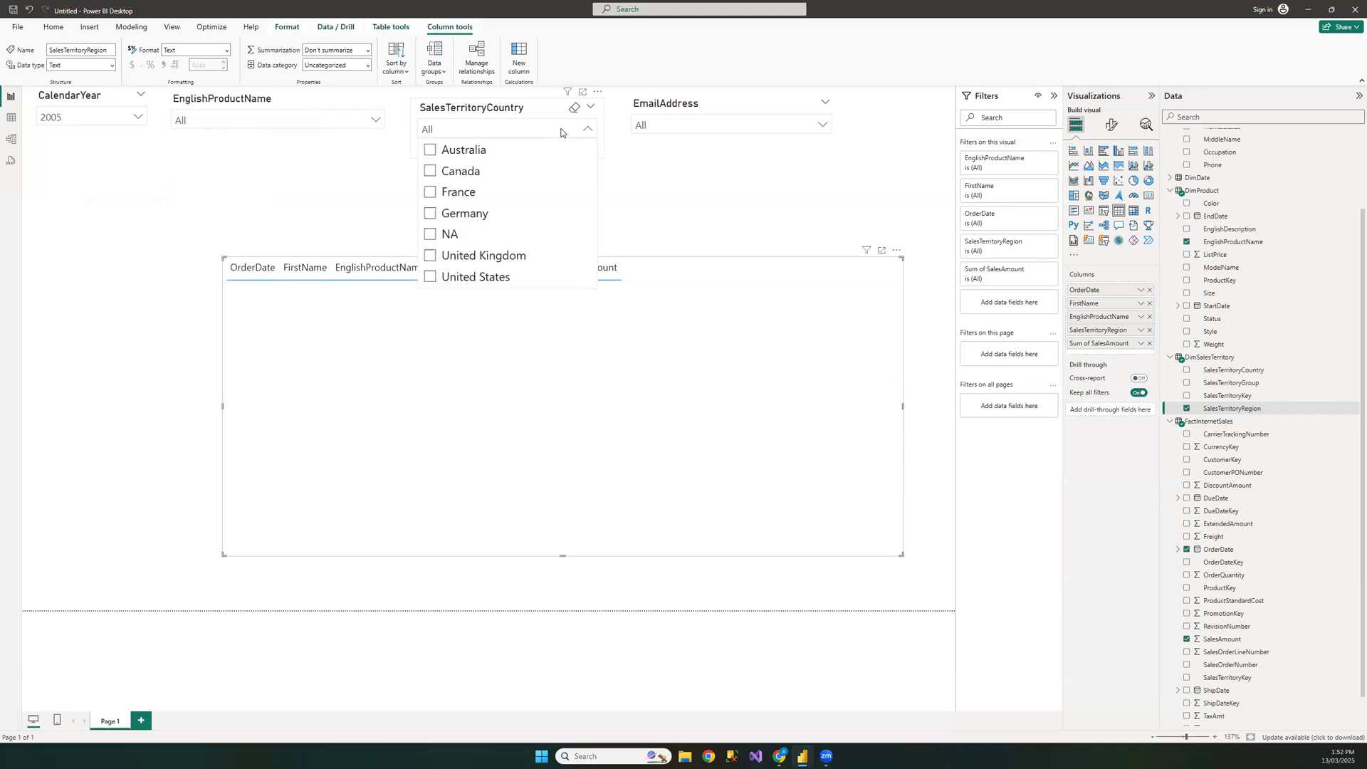
{"action": "left_click", "coordinate": [763, 127]}
{"action": "left_click", "coordinate": [762, 126]}
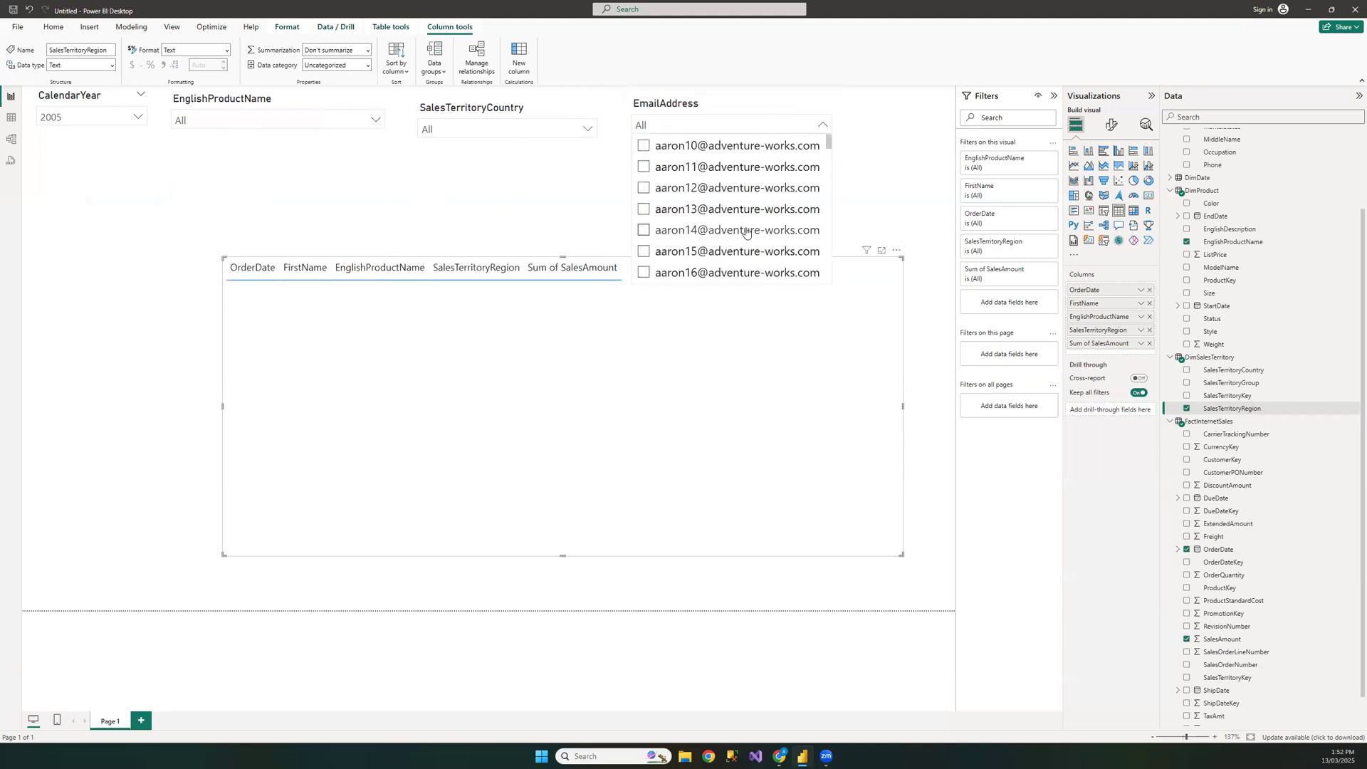
{"action": "left_click", "coordinate": [635, 358]}
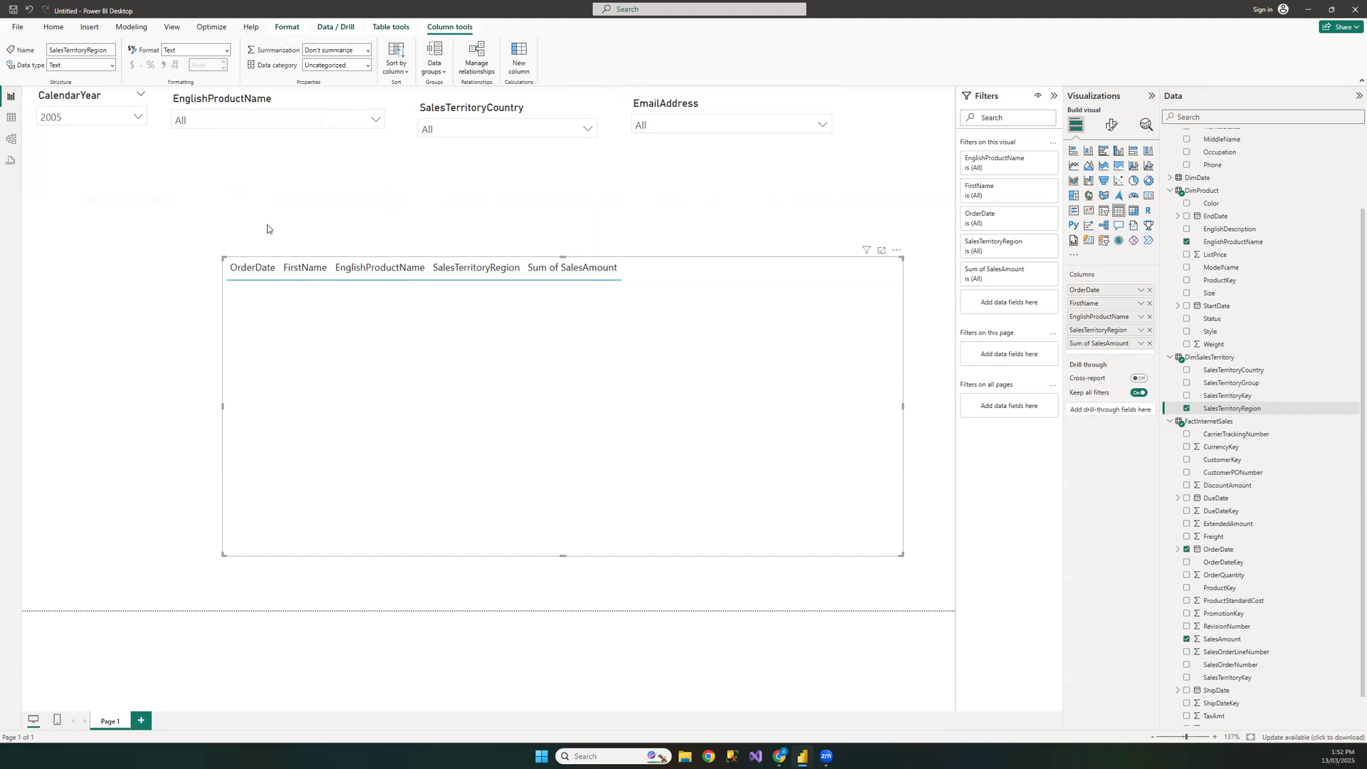
Pick All-Purpose Bike Stand and AWC Logo Cap in the product slicer.
{"action": "left_click", "coordinate": [137, 118]}
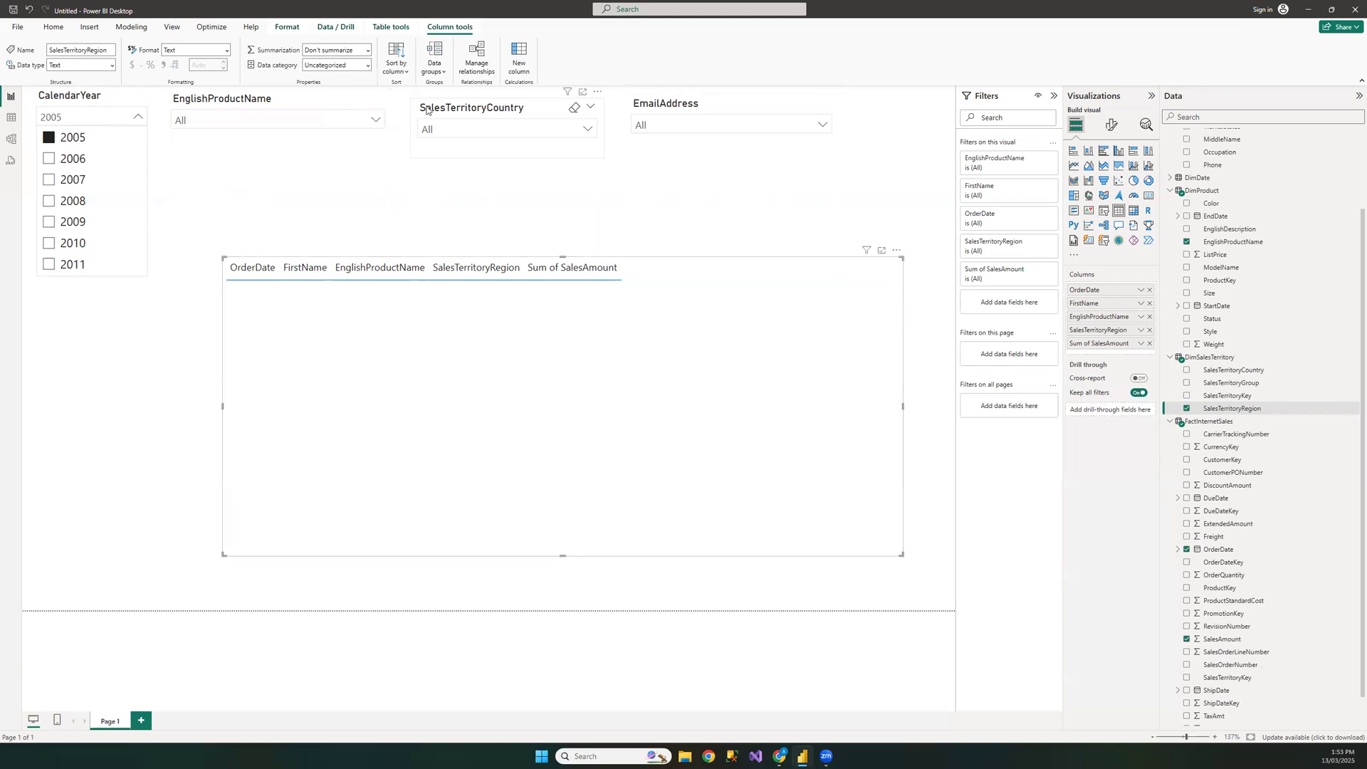
{"action": "left_click", "coordinate": [366, 121]}
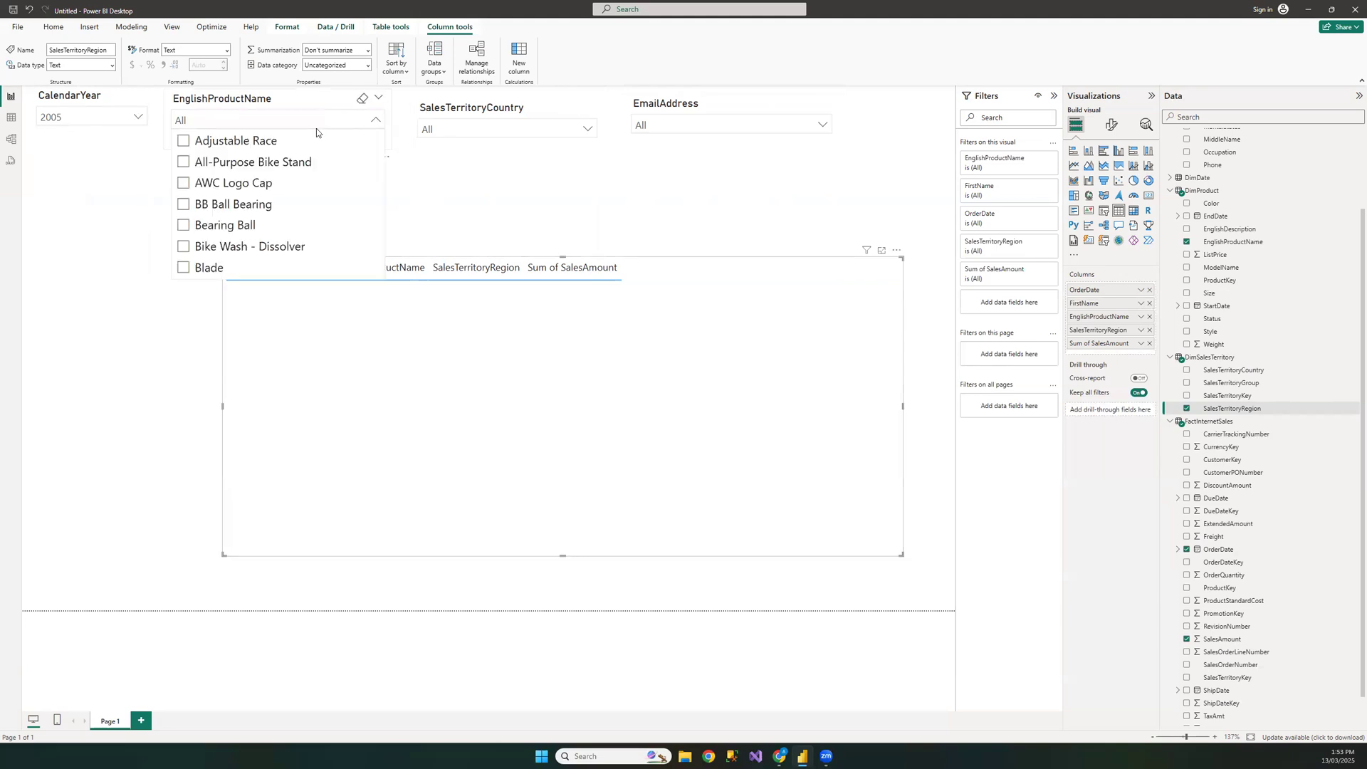
{"action": "left_click", "coordinate": [237, 162]}
{"action": "left_click", "coordinate": [235, 183]}
{"action": "left_click", "coordinate": [485, 146]}
{"action": "left_click", "coordinate": [484, 146]}
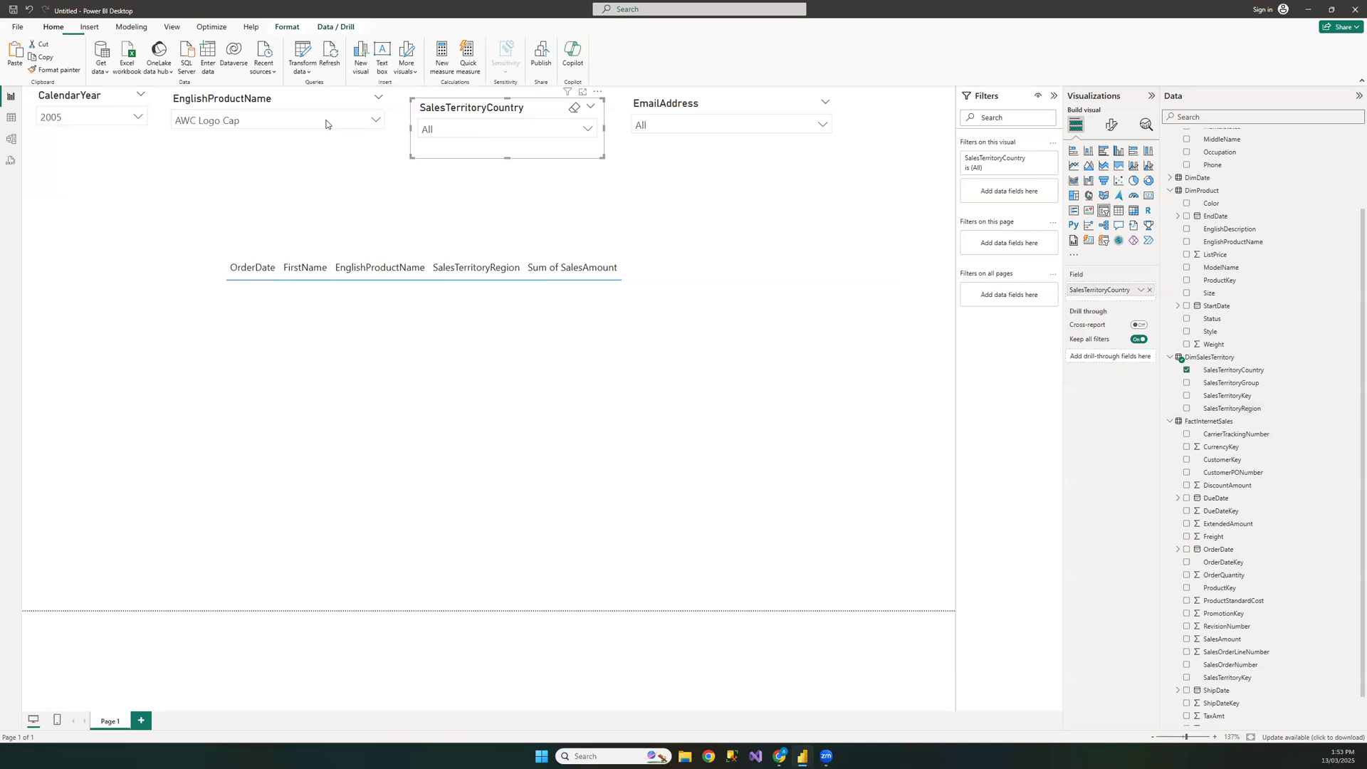
Clear the product slicer's selection back to All.
{"action": "left_click", "coordinate": [110, 120]}
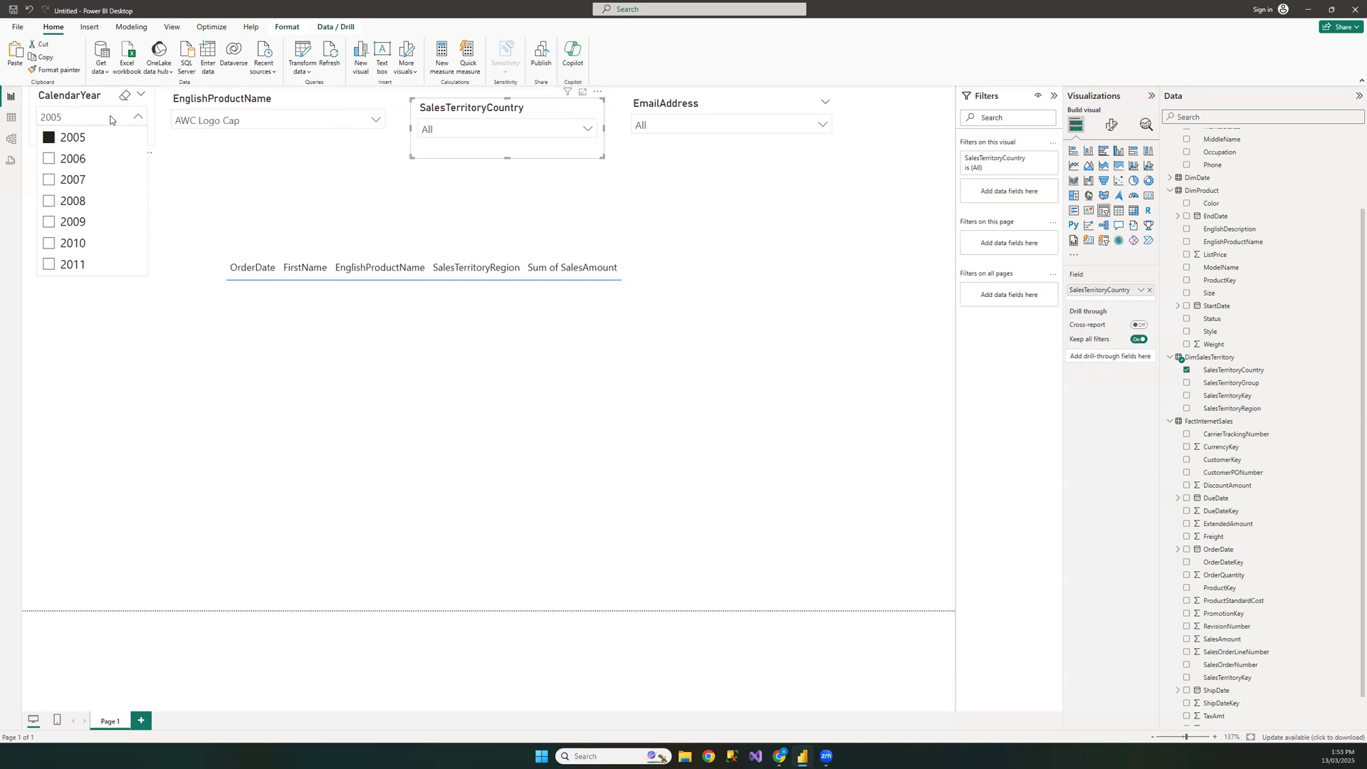
{"action": "left_click", "coordinate": [276, 121]}
{"action": "left_click", "coordinate": [277, 121]}
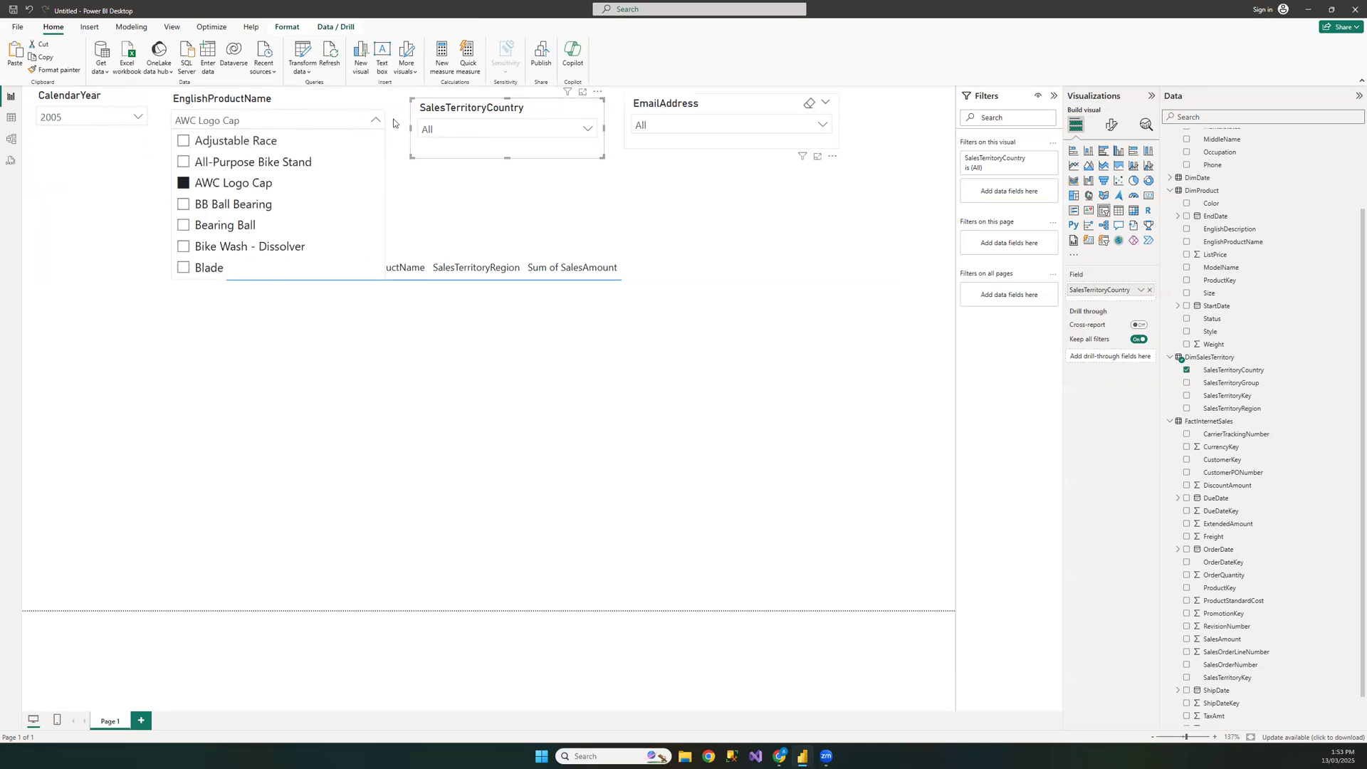
{"action": "left_click", "coordinate": [322, 121]}
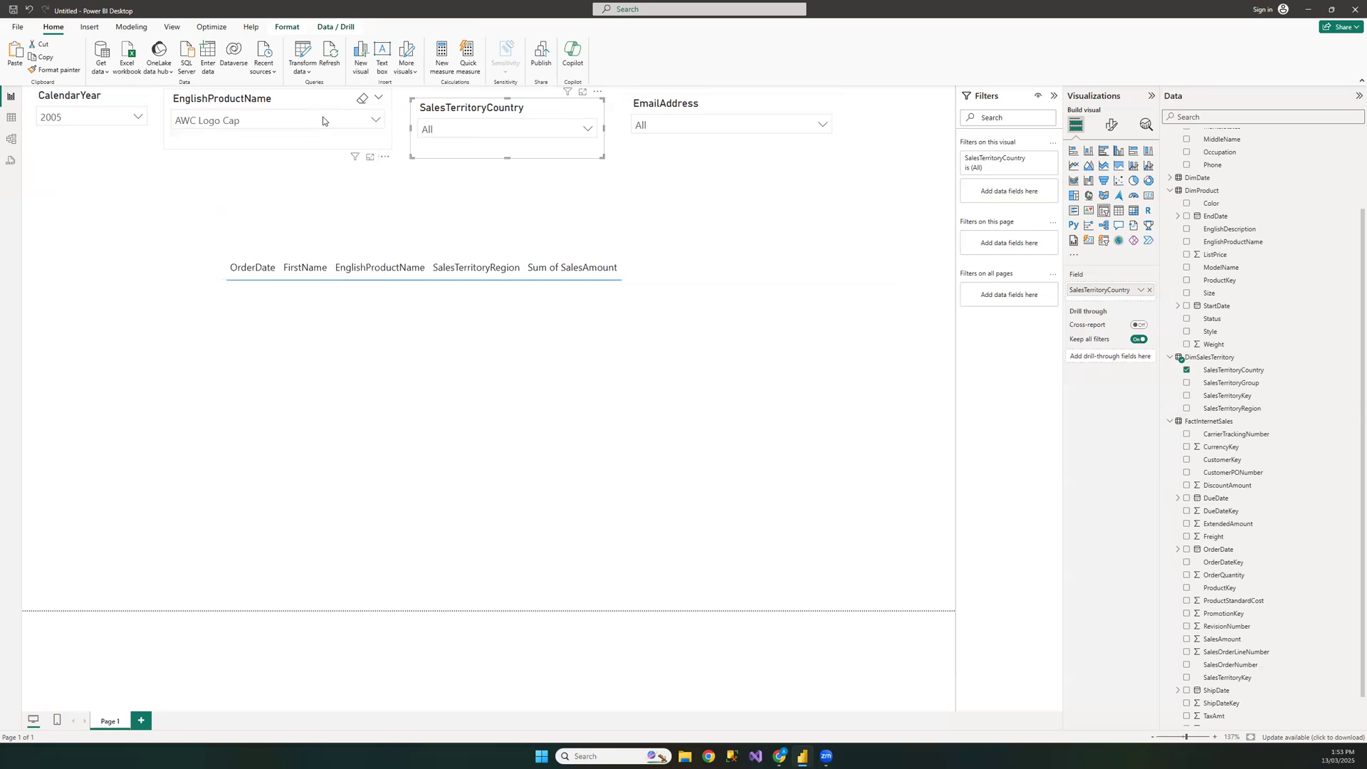
{"action": "left_click", "coordinate": [258, 122]}
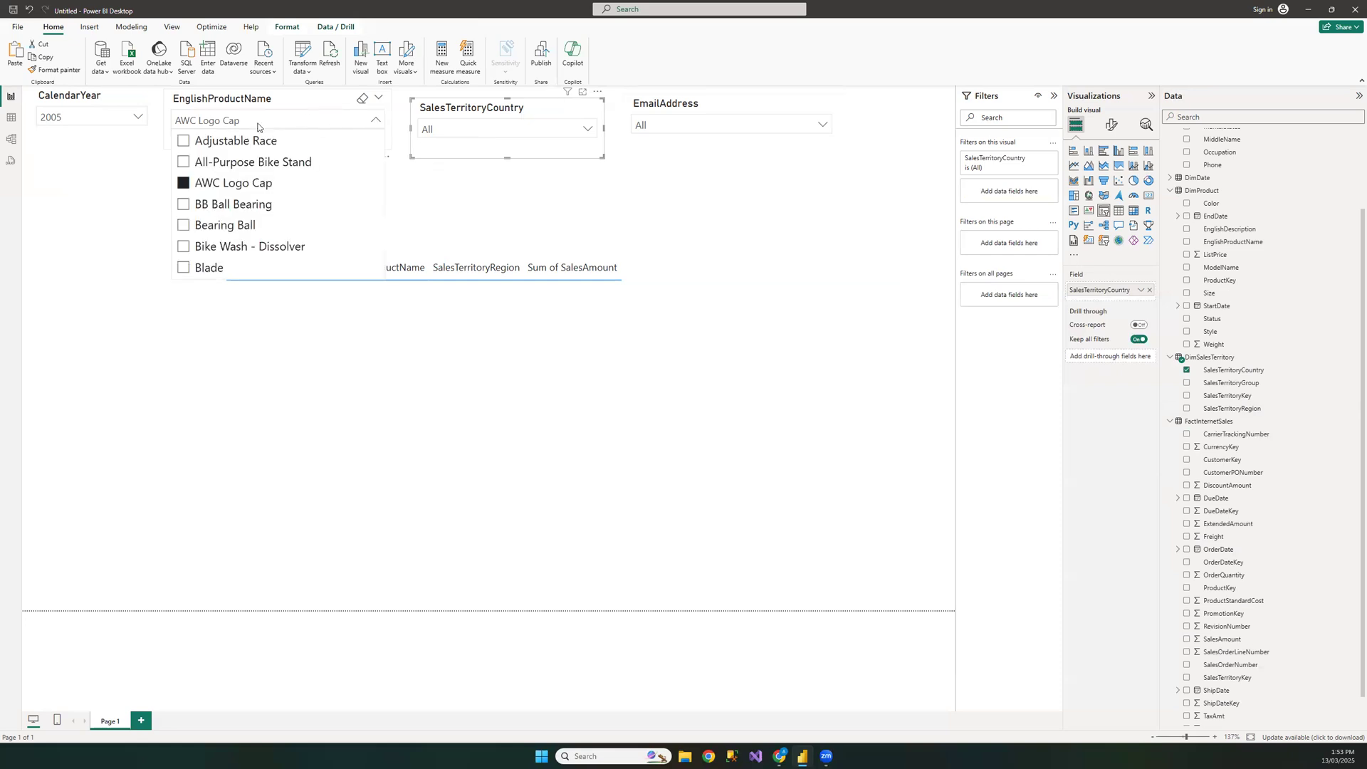
{"action": "left_click", "coordinate": [361, 101]}
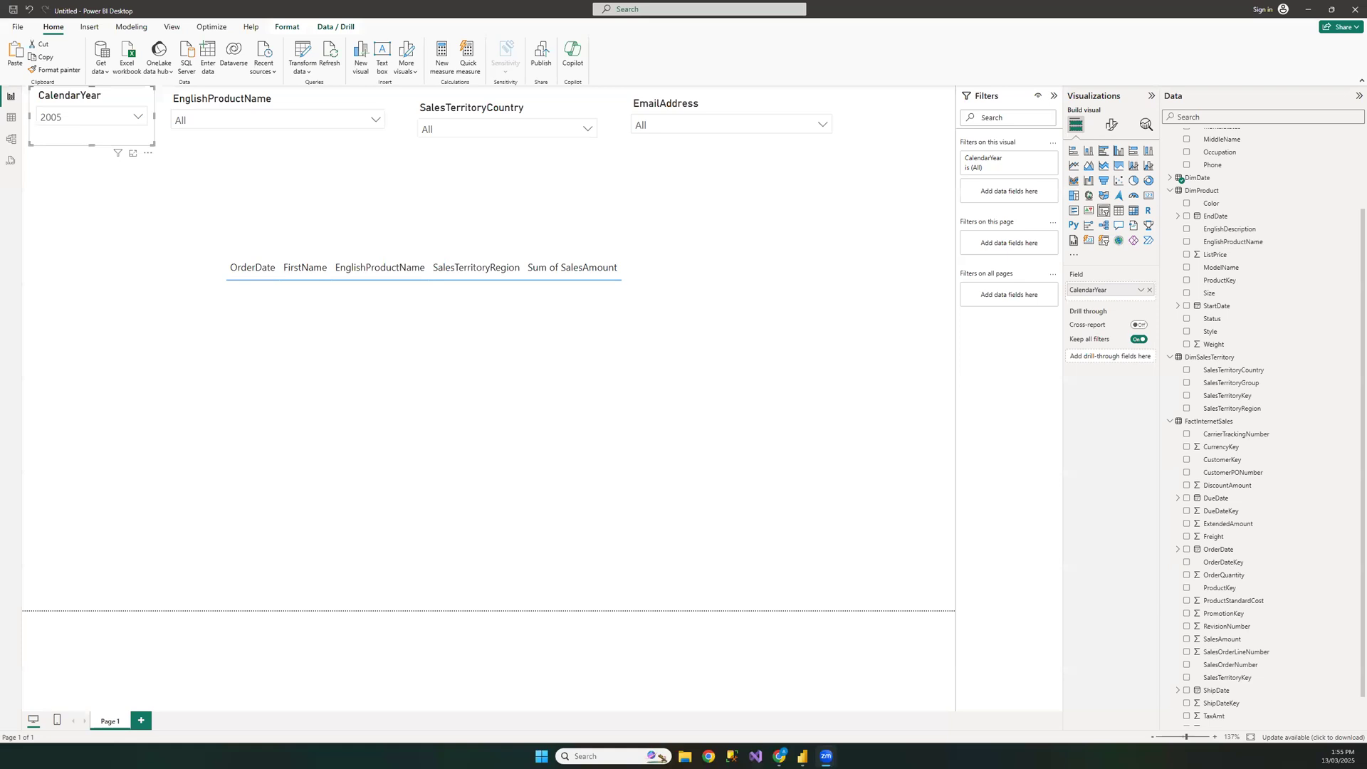
Create the measure For Dimension Filter = Sum(FactInternetSales[SalesAmount]) in FactInternetSales.
{"action": "right_click", "coordinate": [1350, 425]}
{"action": "left_click", "coordinate": [1310, 442]}
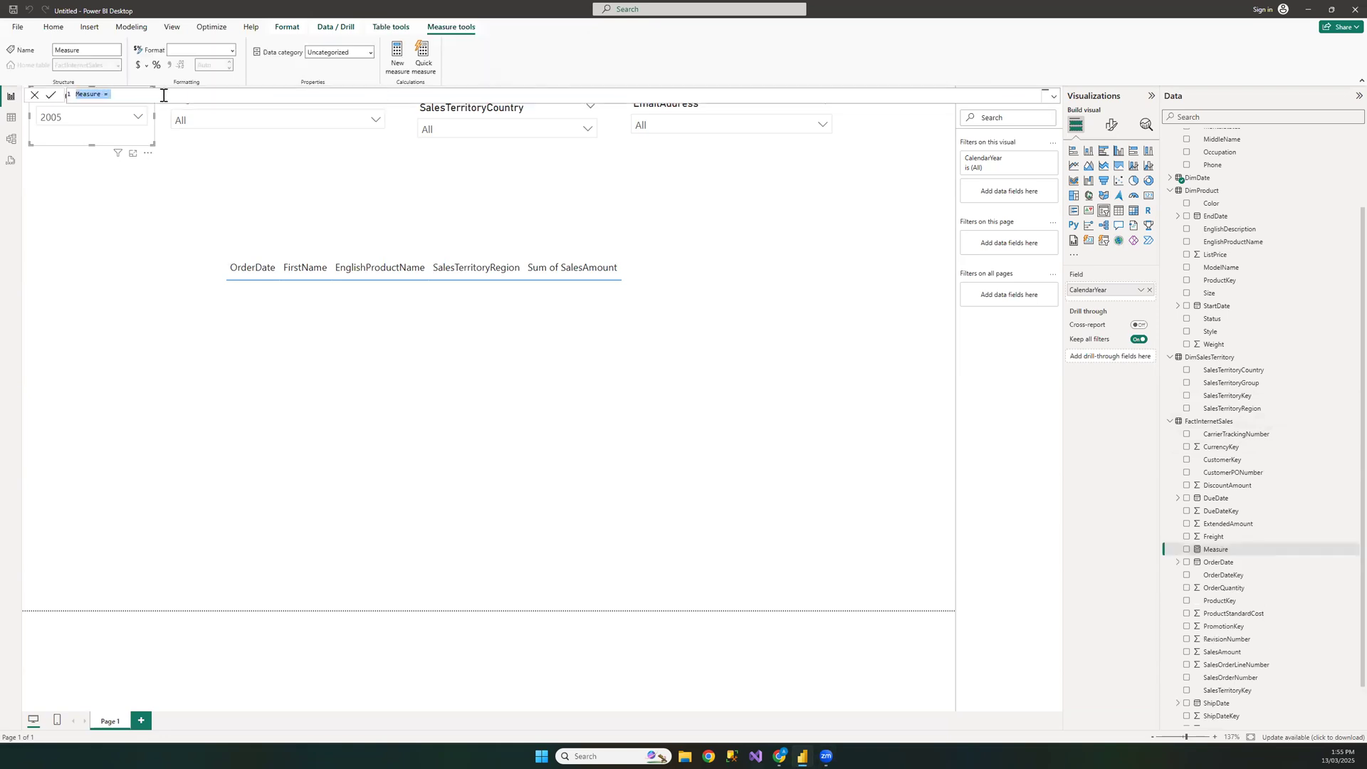
{"action": "type", "text": "F"}
{"action": "type", "text": "Sum("}
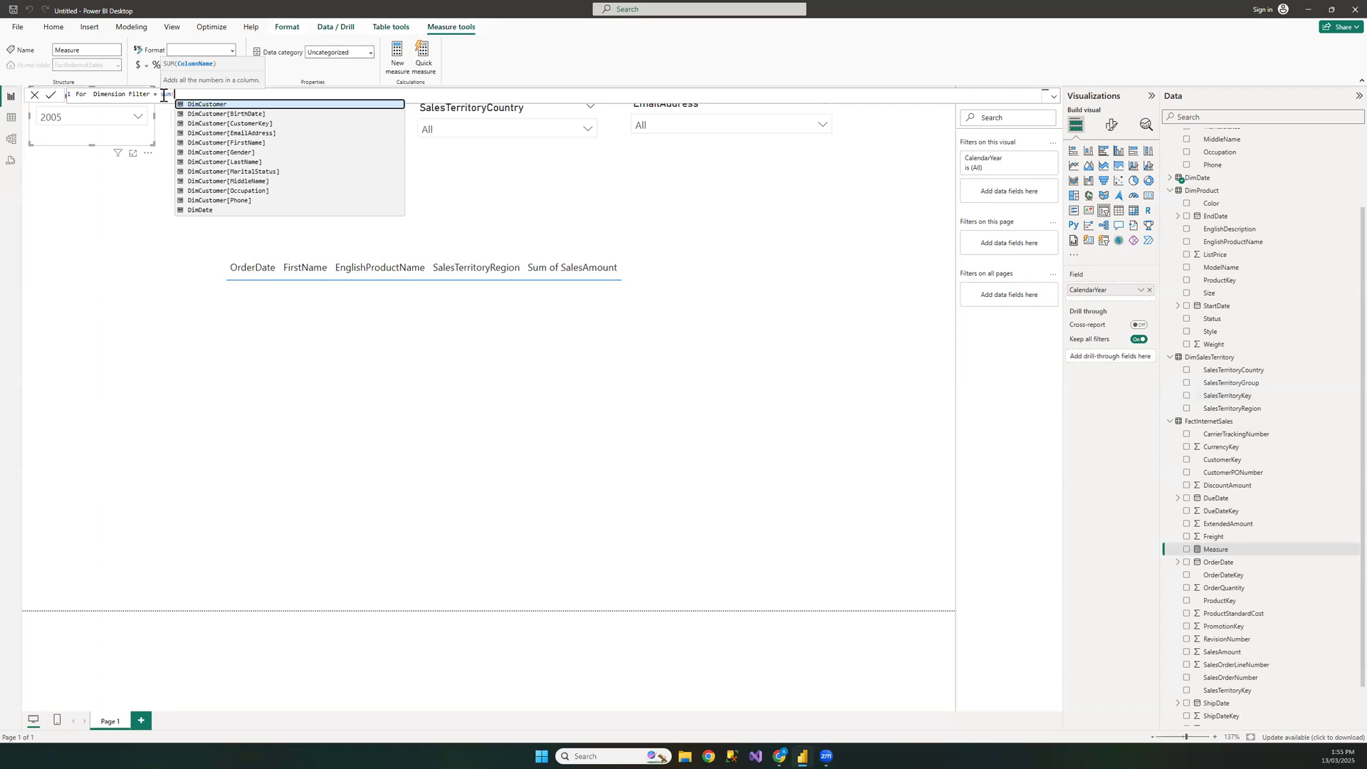
{"action": "type", "text": "fact"}
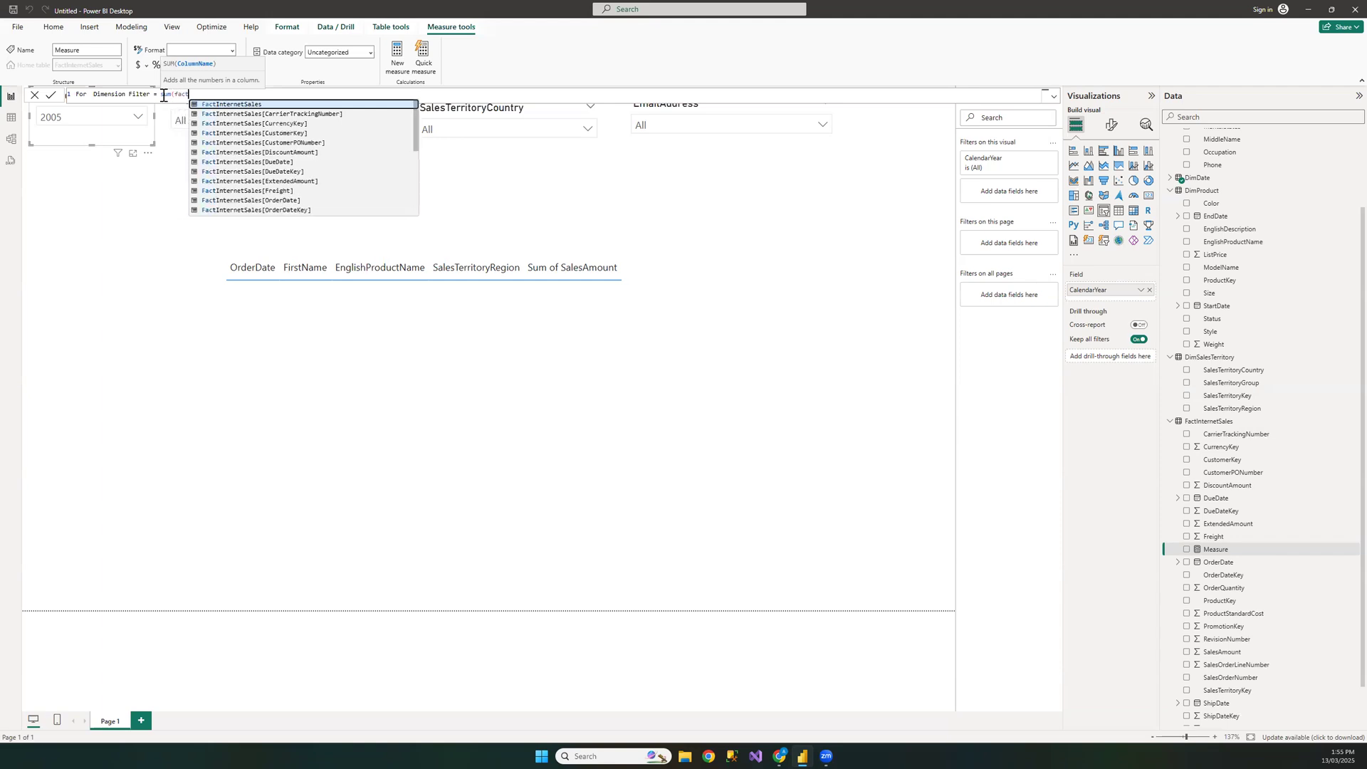
{"action": "key", "text": "Down"}
{"action": "key", "text": "Down"}
{"action": "key", "text": "Down"}
{"action": "key", "text": "Down"}
{"action": "key", "text": "Down"}
{"action": "key", "text": "Down"}
{"action": "key", "text": "Down"}
{"action": "key", "text": "Down"}
{"action": "key", "text": "Down"}
{"action": "key", "text": "Down"}
{"action": "key", "text": "Down"}
{"action": "key", "text": "Down"}
{"action": "key", "text": "Down"}
{"action": "key", "text": "Down"}
{"action": "key", "text": "Down"}
{"action": "key", "text": "Down"}
{"action": "key", "text": "Down"}
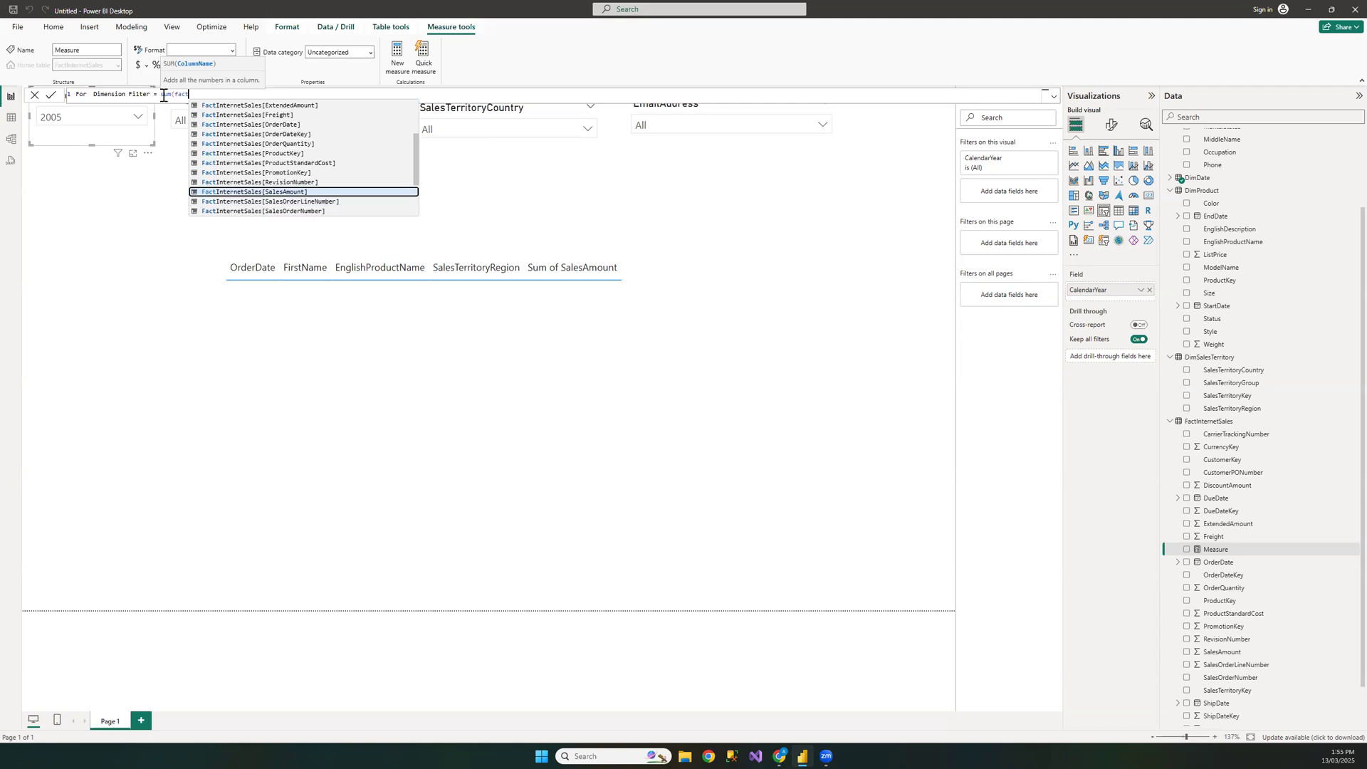
{"action": "key", "text": "Tab"}
{"action": "type", "text": ")"}
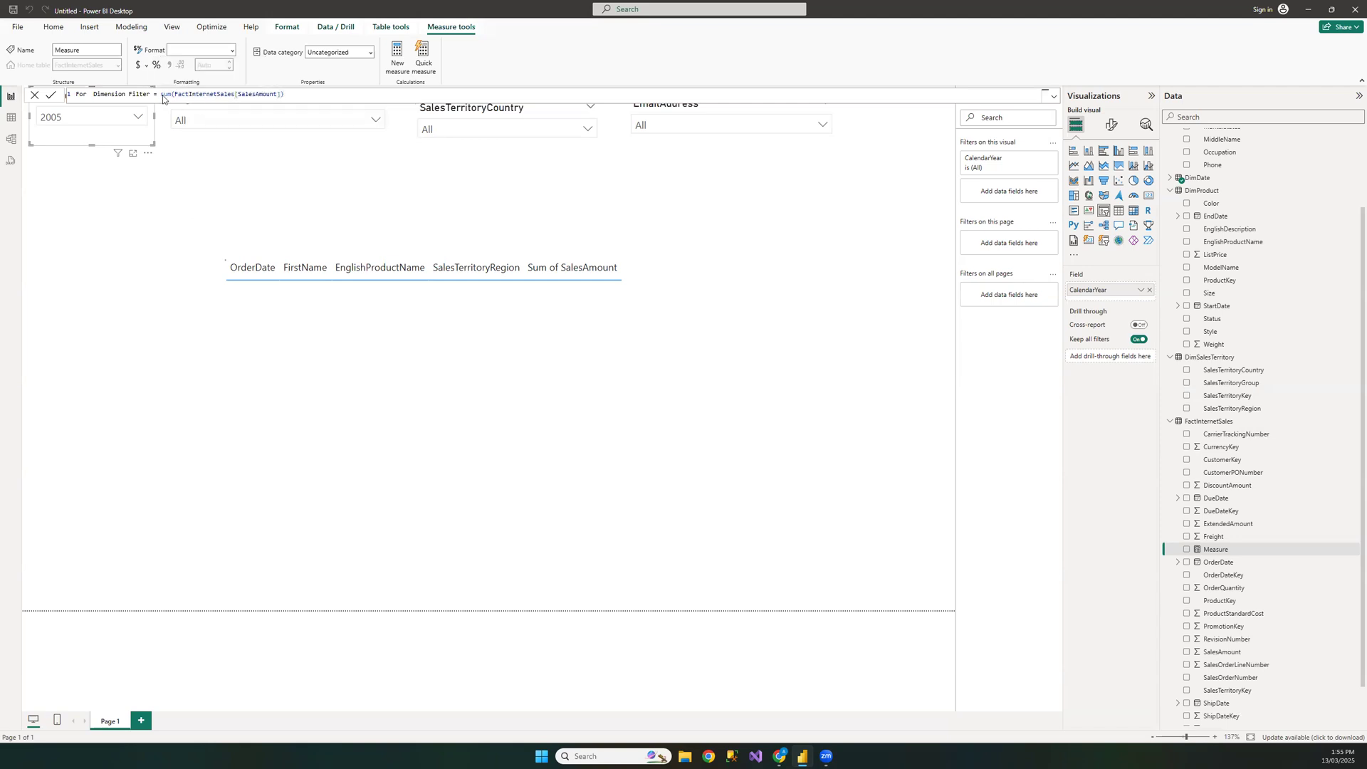
{"action": "key", "text": "Return"}
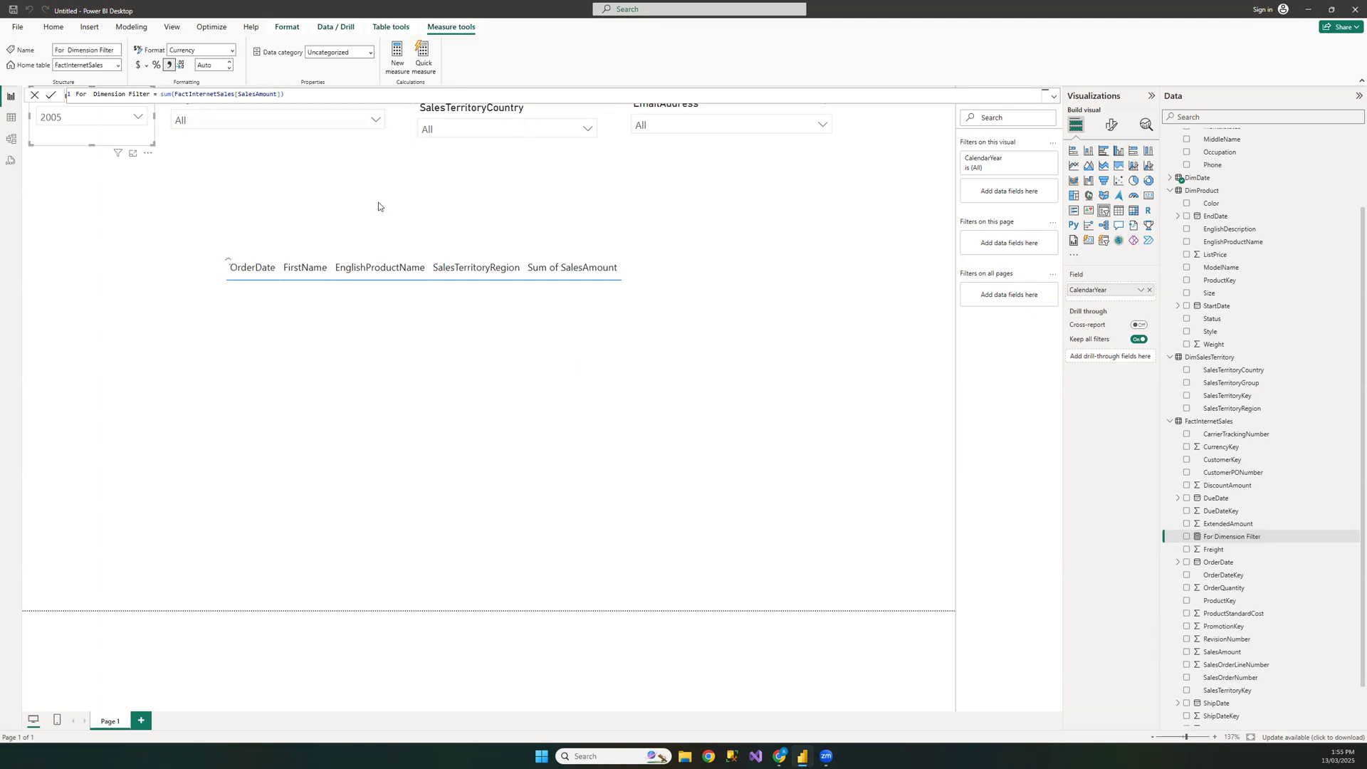
{"action": "left_click", "coordinate": [345, 194]}
Filter the product slicer visual to For Dimension Filter is greater than 0.
{"action": "left_click", "coordinate": [295, 97]}
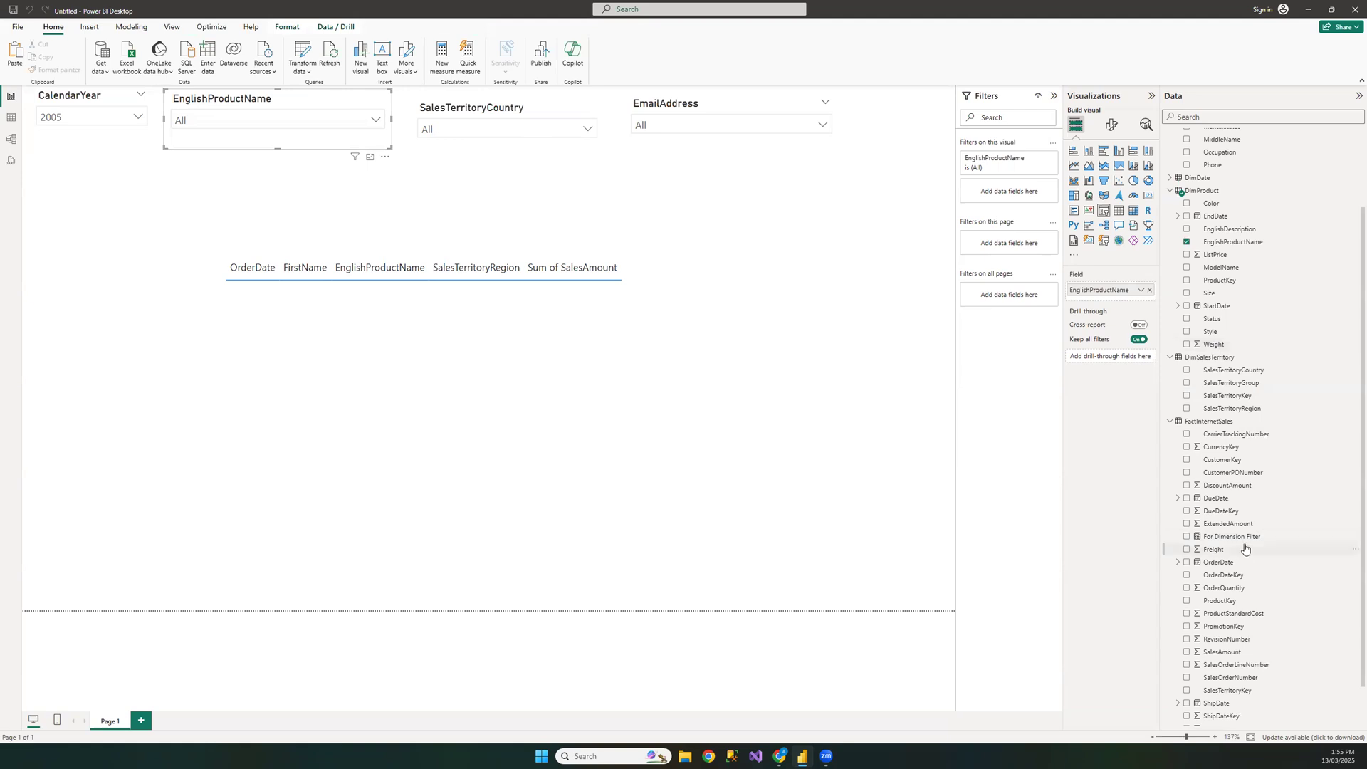
{"action": "left_click_drag", "start_coordinate": [1243, 544], "coordinate": [1026, 193]}
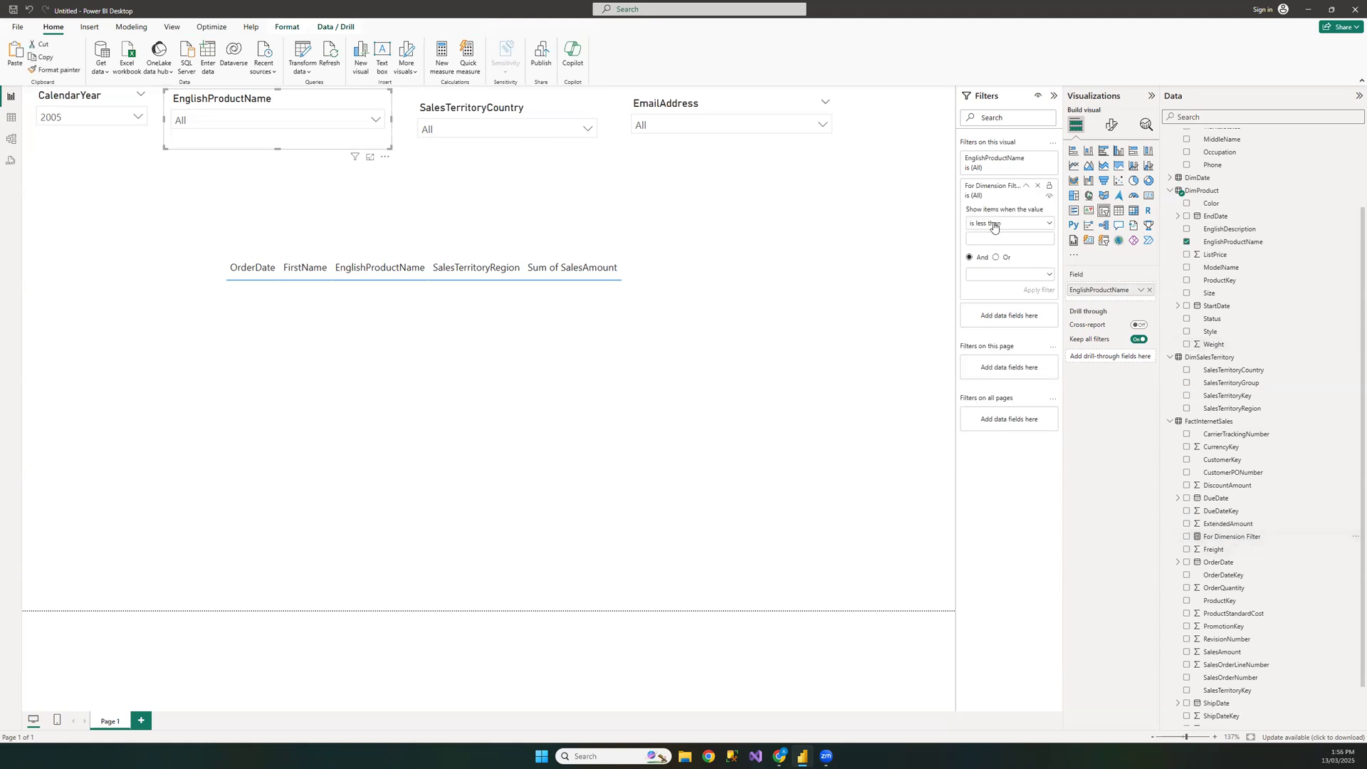
{"action": "left_click", "coordinate": [993, 231]}
{"action": "left_click", "coordinate": [994, 266]}
{"action": "left_click", "coordinate": [978, 237]}
{"action": "type", "text": "0"}
{"action": "left_click", "coordinate": [1039, 291]}
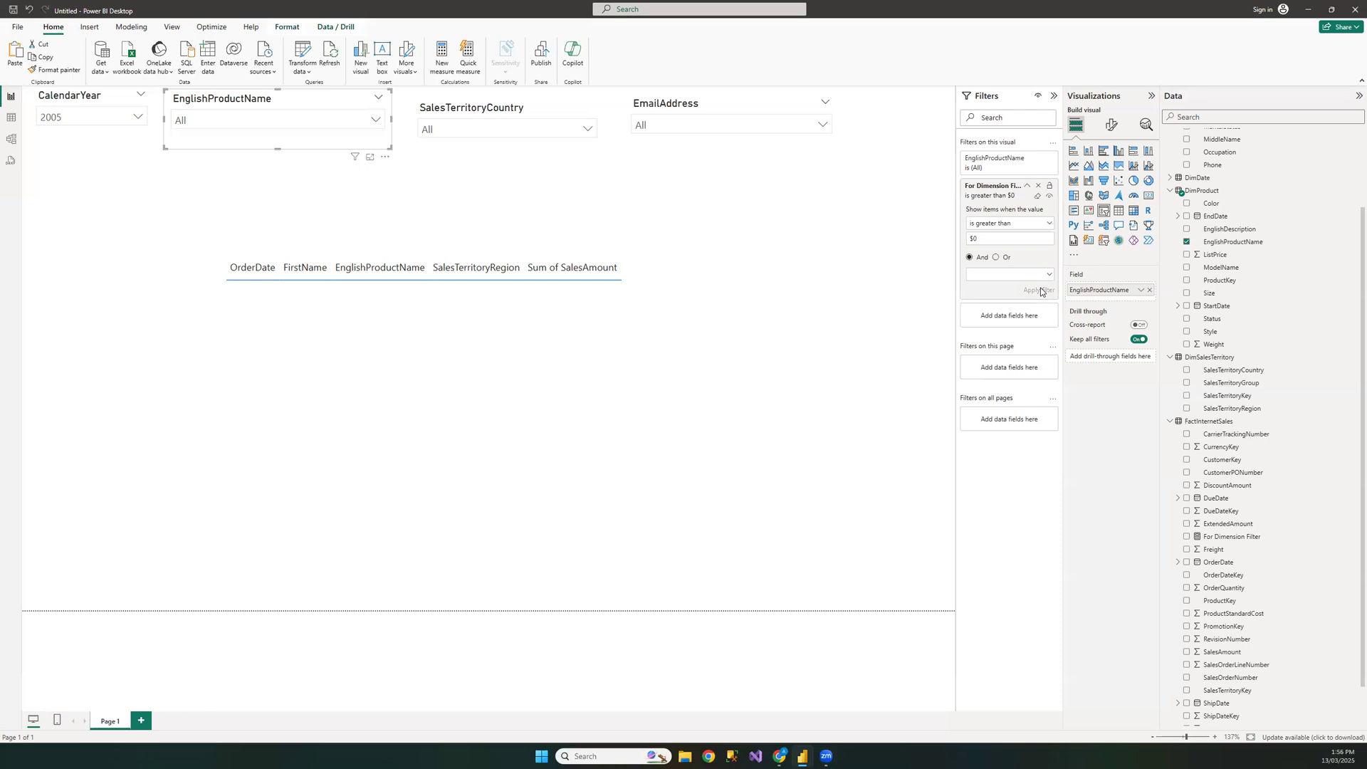
Toggle year 2005 off and on, then confirm the product list is empty.
{"action": "left_click", "coordinate": [65, 125]}
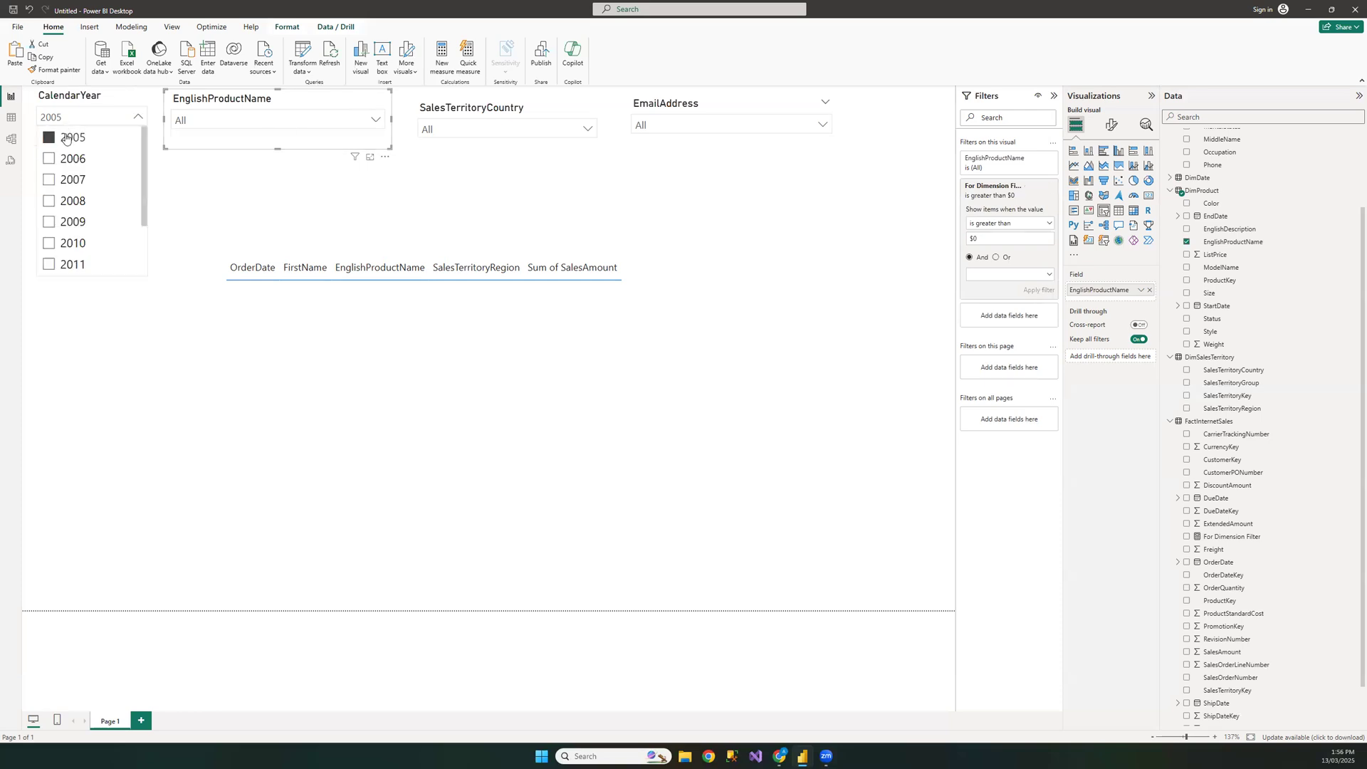
{"action": "left_click", "coordinate": [64, 138]}
{"action": "left_click", "coordinate": [67, 138]}
{"action": "left_click", "coordinate": [371, 124]}
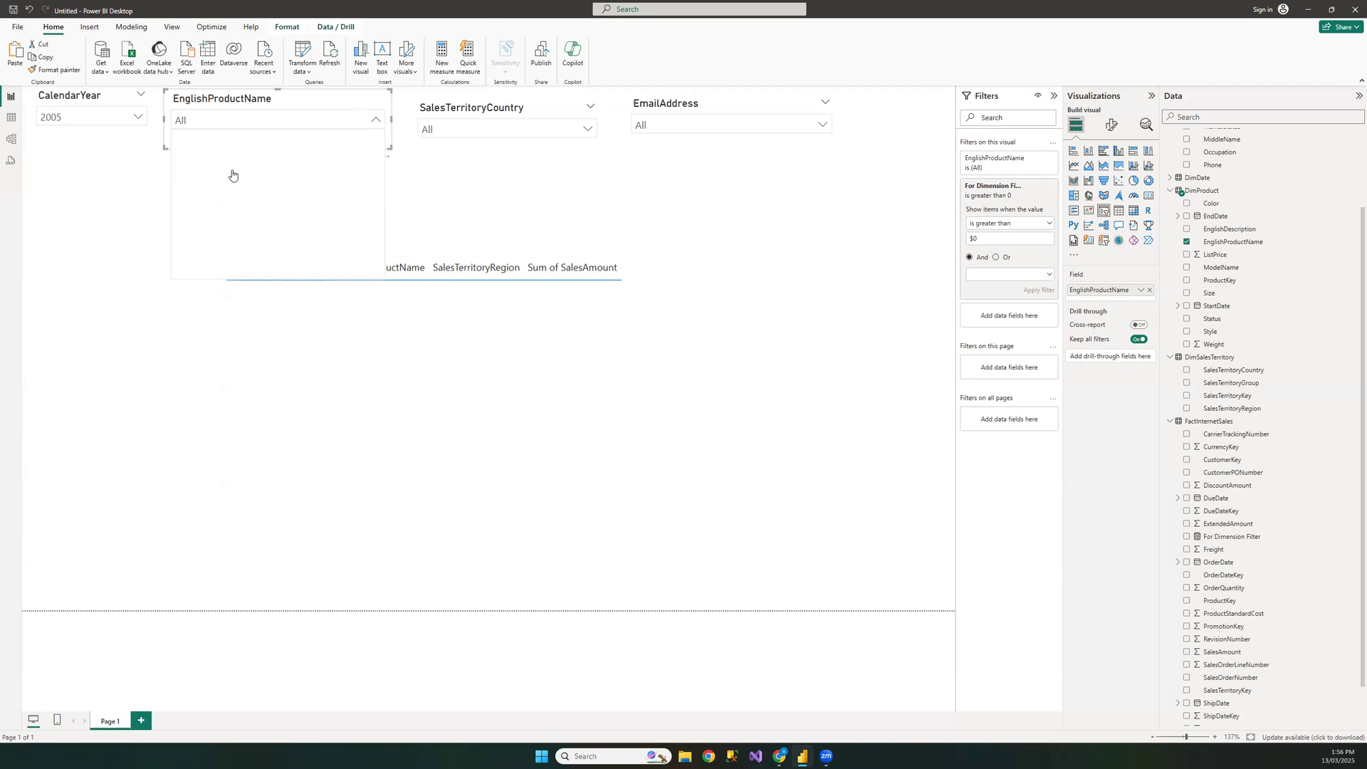
{"action": "left_click", "coordinate": [316, 107]}
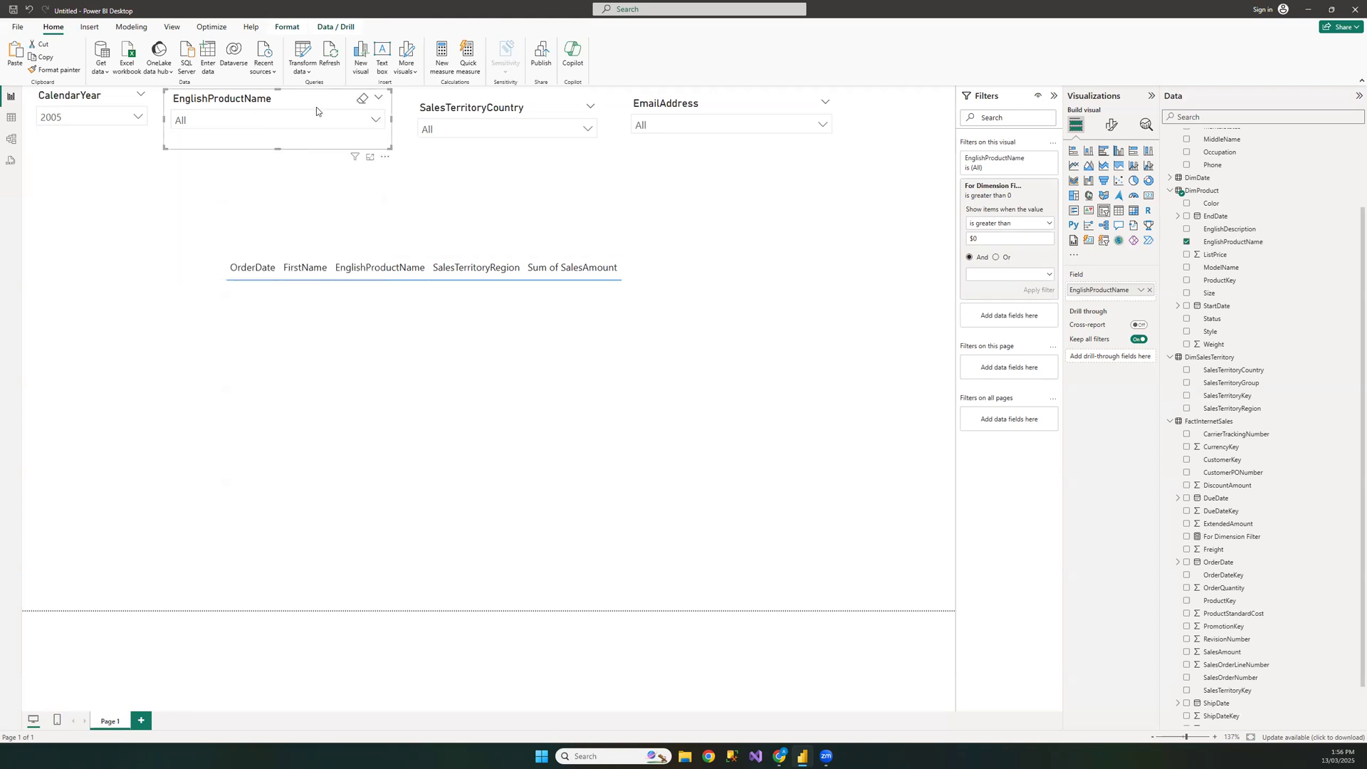
Add a visual filter 'For Dimension Filter is greater than 0' to the SalesTerritoryCountry slicer.
{"action": "left_click", "coordinate": [462, 106]}
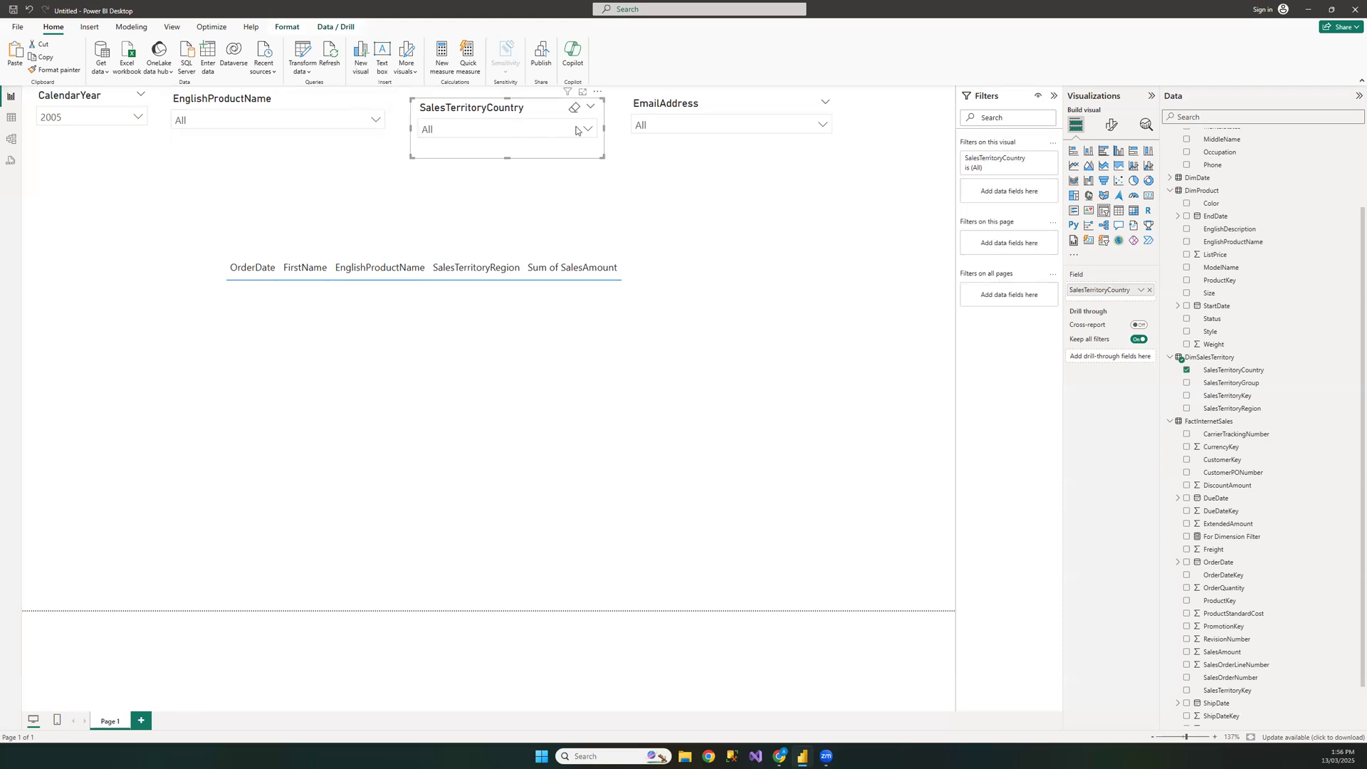
{"action": "left_click", "coordinate": [579, 130]}
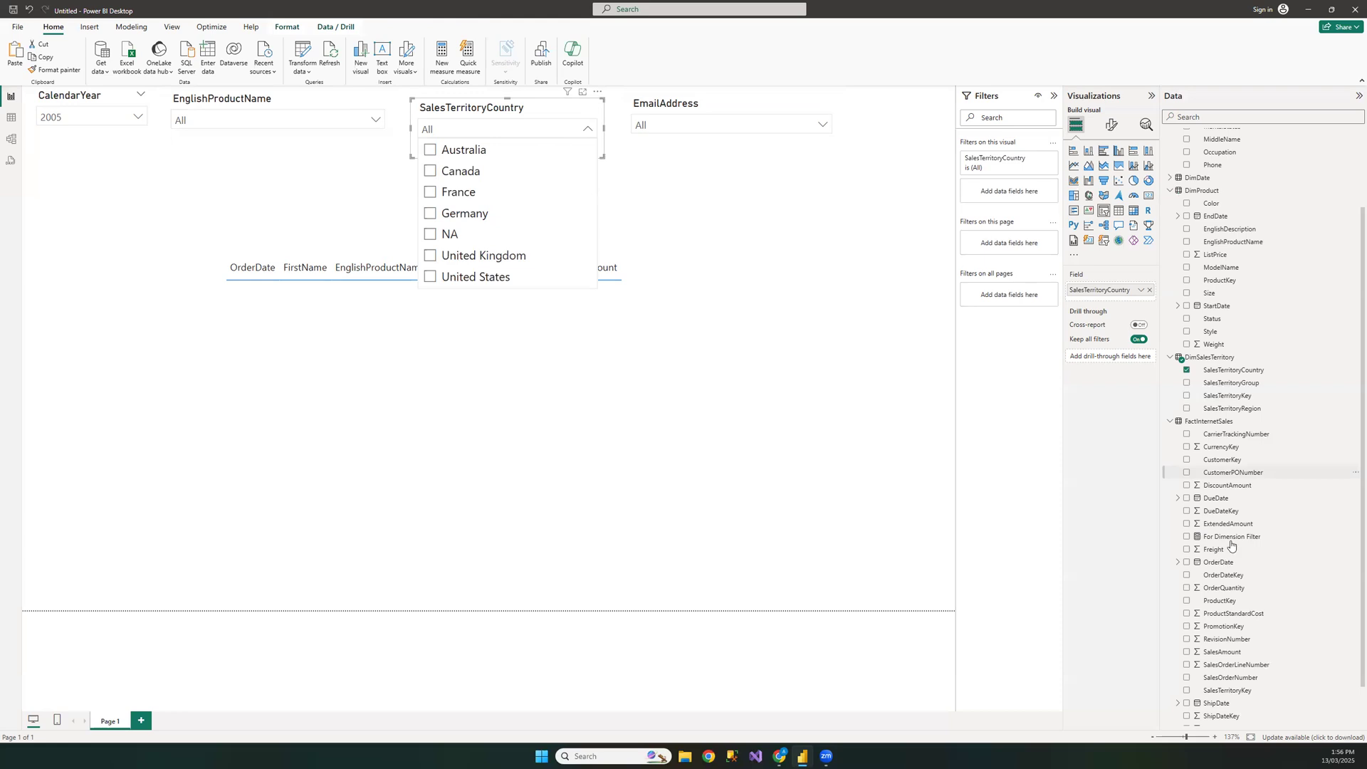
{"action": "left_click_drag", "start_coordinate": [1234, 541], "coordinate": [1010, 188]}
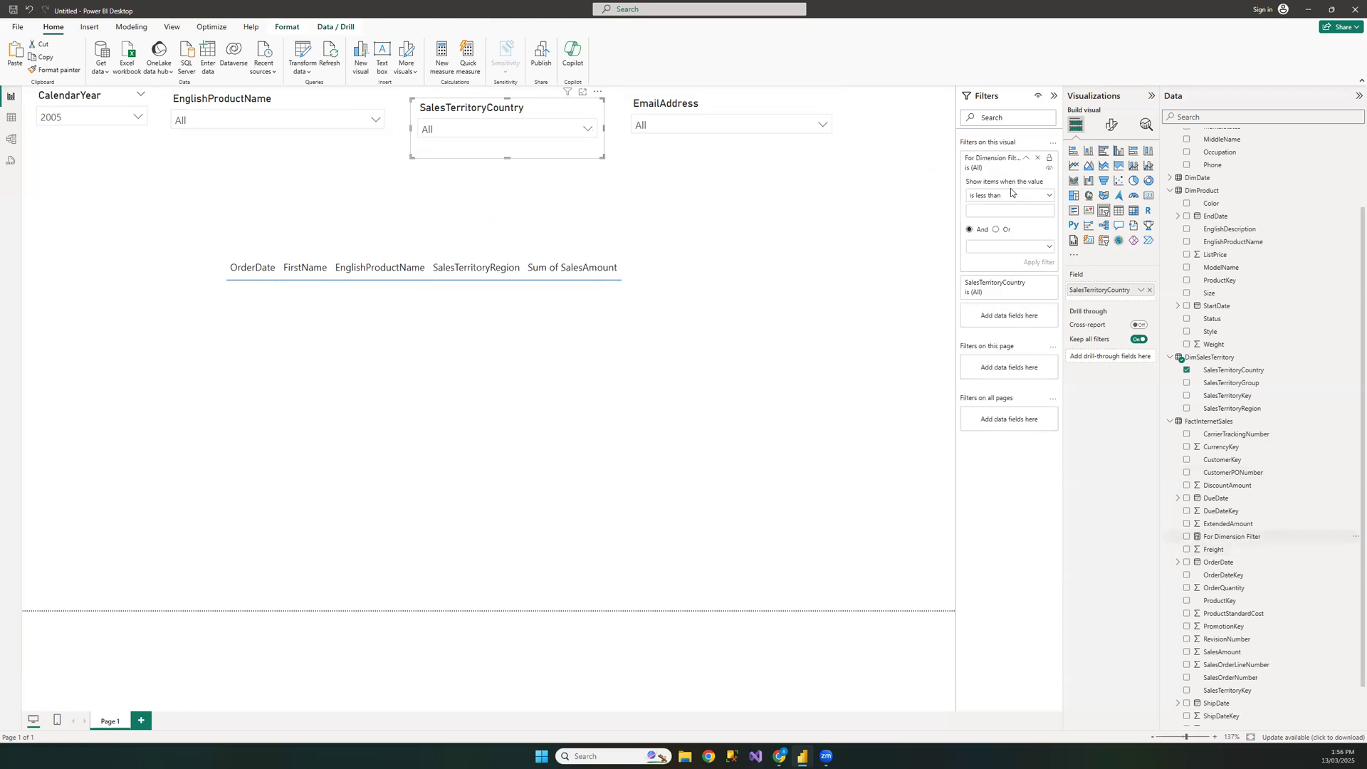
{"action": "left_click", "coordinate": [1008, 193]}
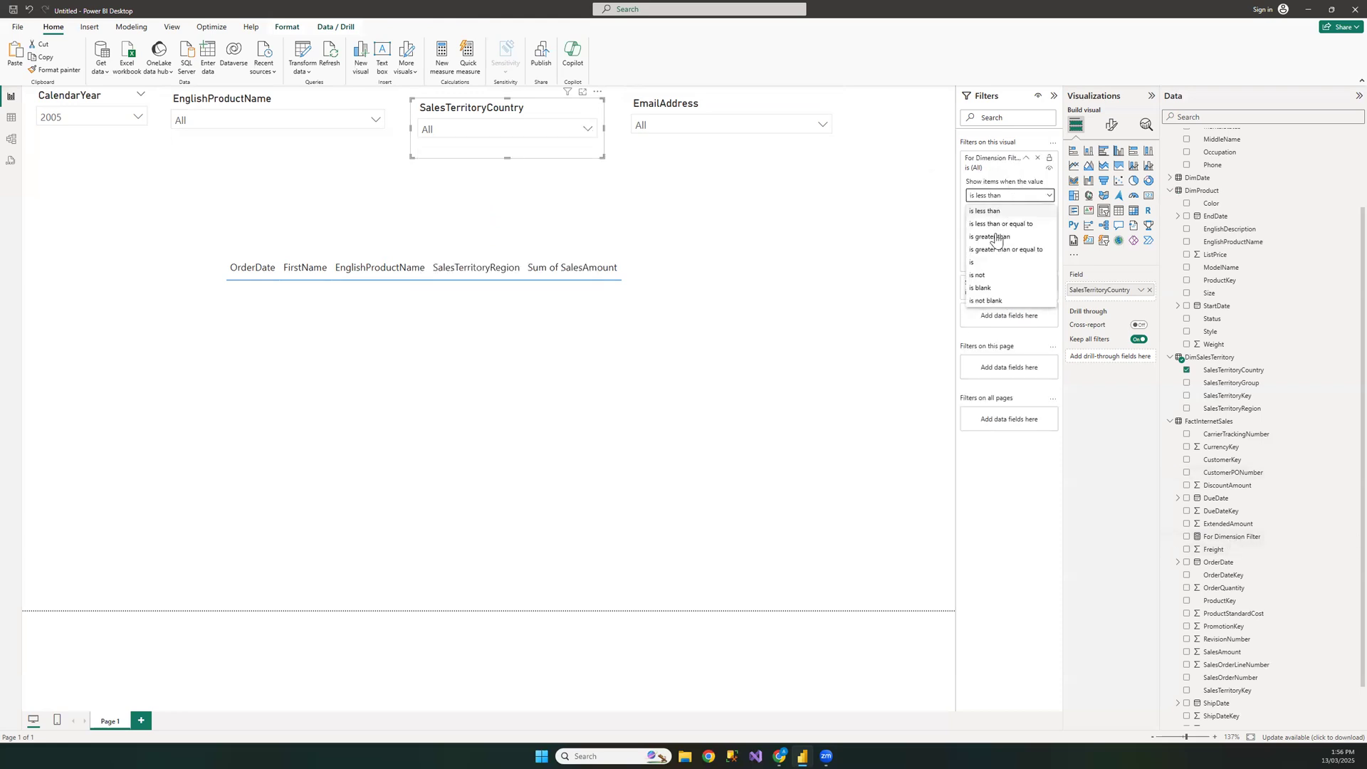
{"action": "left_click", "coordinate": [988, 235]}
{"action": "left_click", "coordinate": [986, 211]}
{"action": "type", "text": "0"}
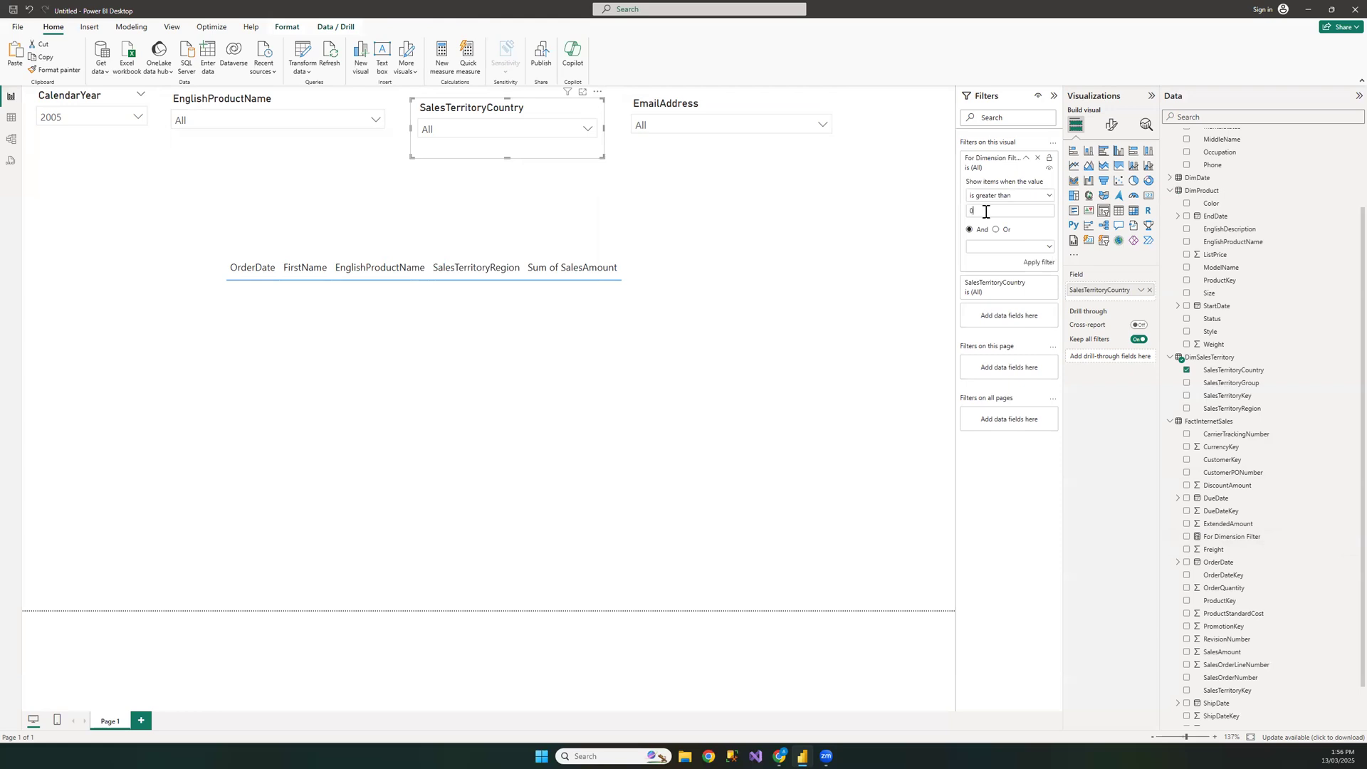
{"action": "left_click", "coordinate": [1038, 262]}
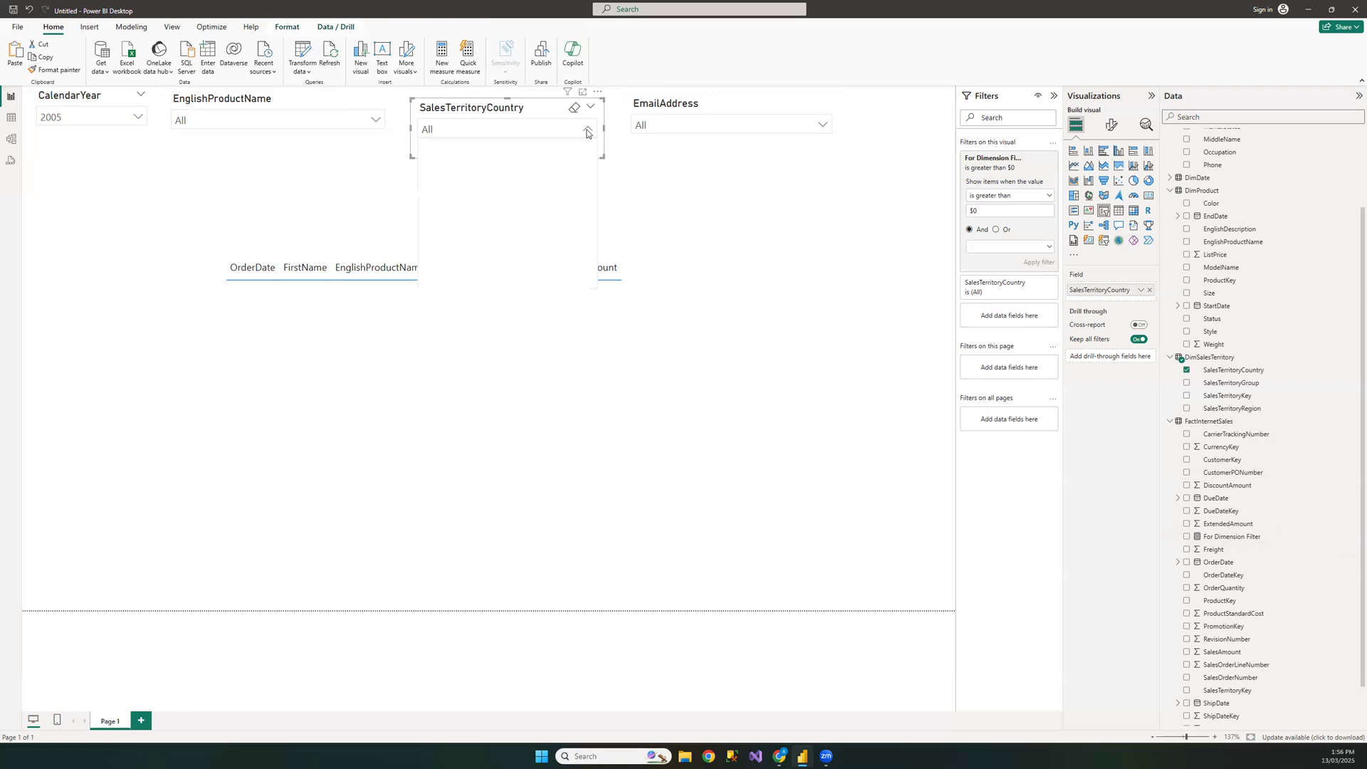
Add a visual filter 'For Dimension Filter is greater than 0' to the EmailAddress slicer and check its list.
{"action": "left_click", "coordinate": [823, 125]}
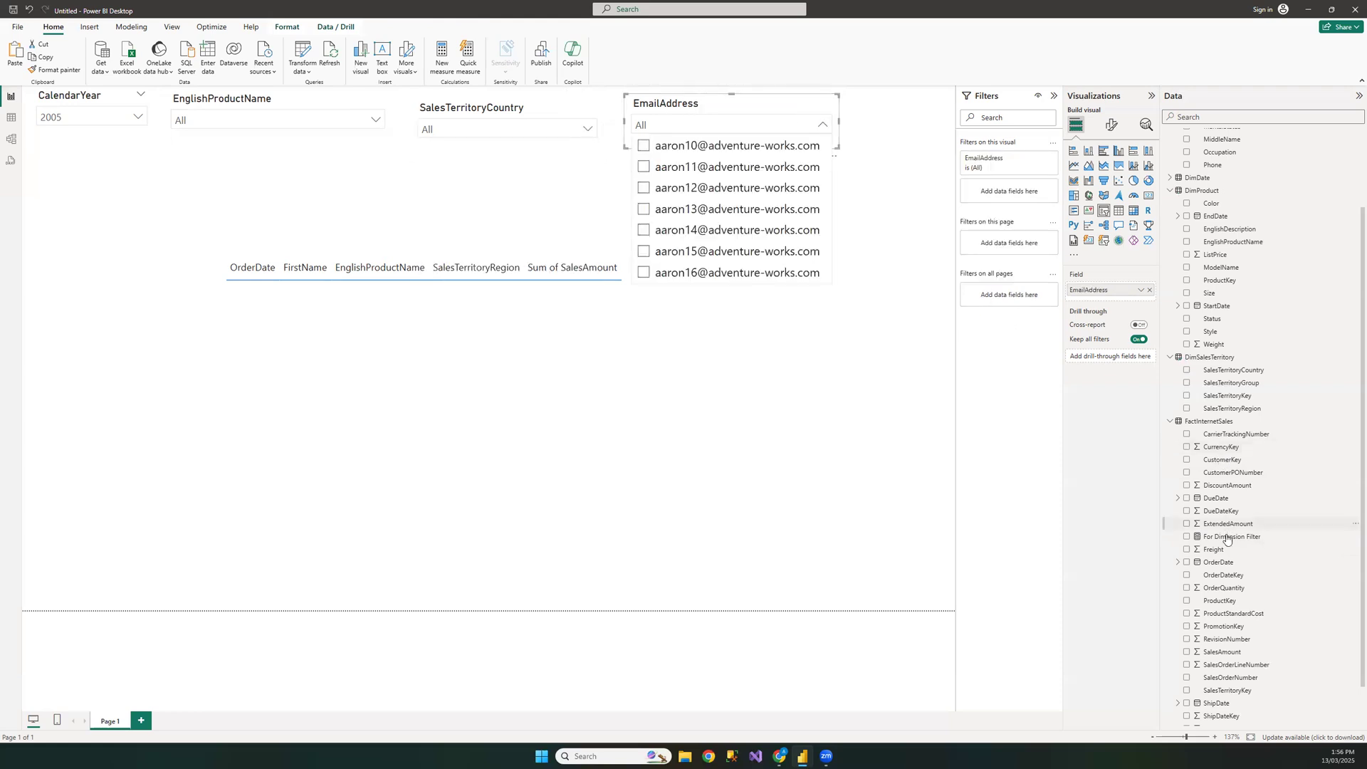
{"action": "left_click_drag", "start_coordinate": [1230, 536], "coordinate": [1011, 189]}
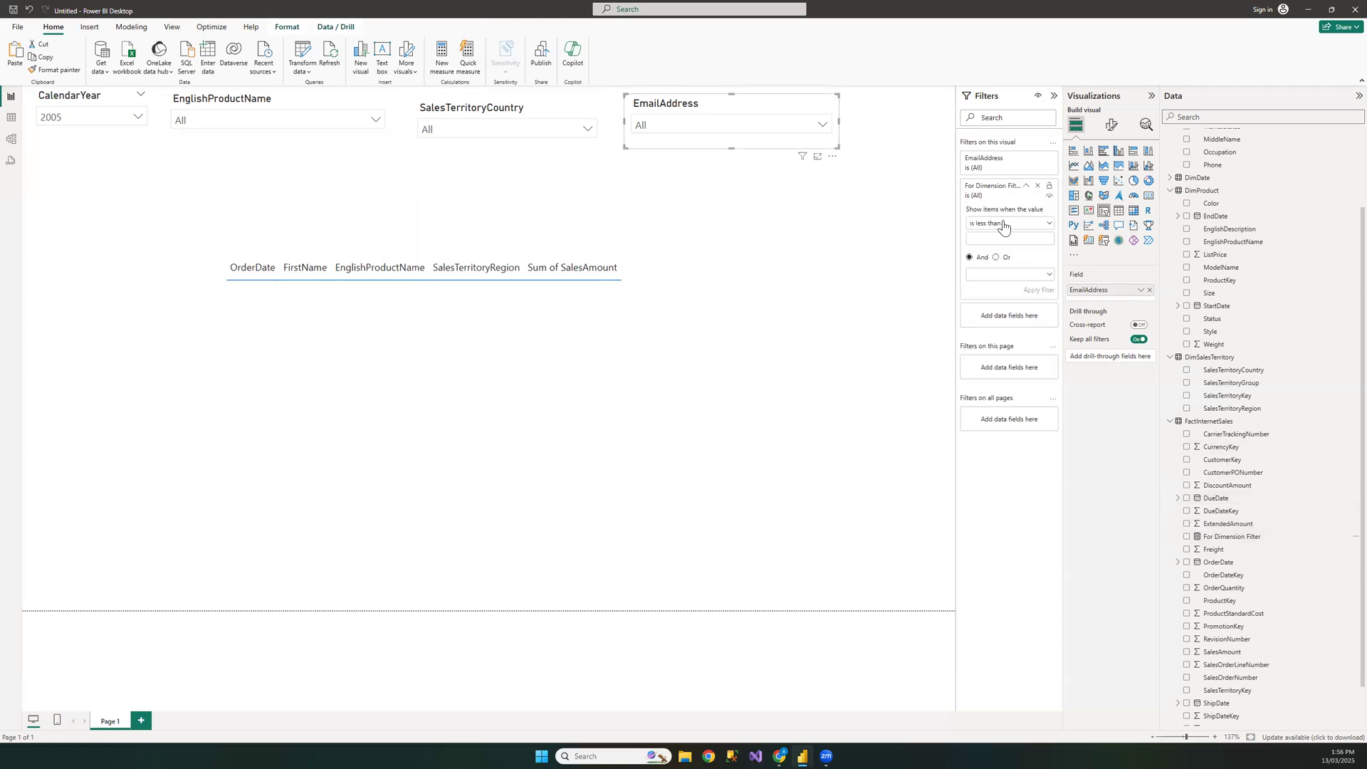
{"action": "left_click", "coordinate": [1003, 224]}
{"action": "left_click", "coordinate": [988, 268]}
{"action": "left_click", "coordinate": [989, 241]}
{"action": "type", "text": "0"}
{"action": "left_click", "coordinate": [1029, 292]}
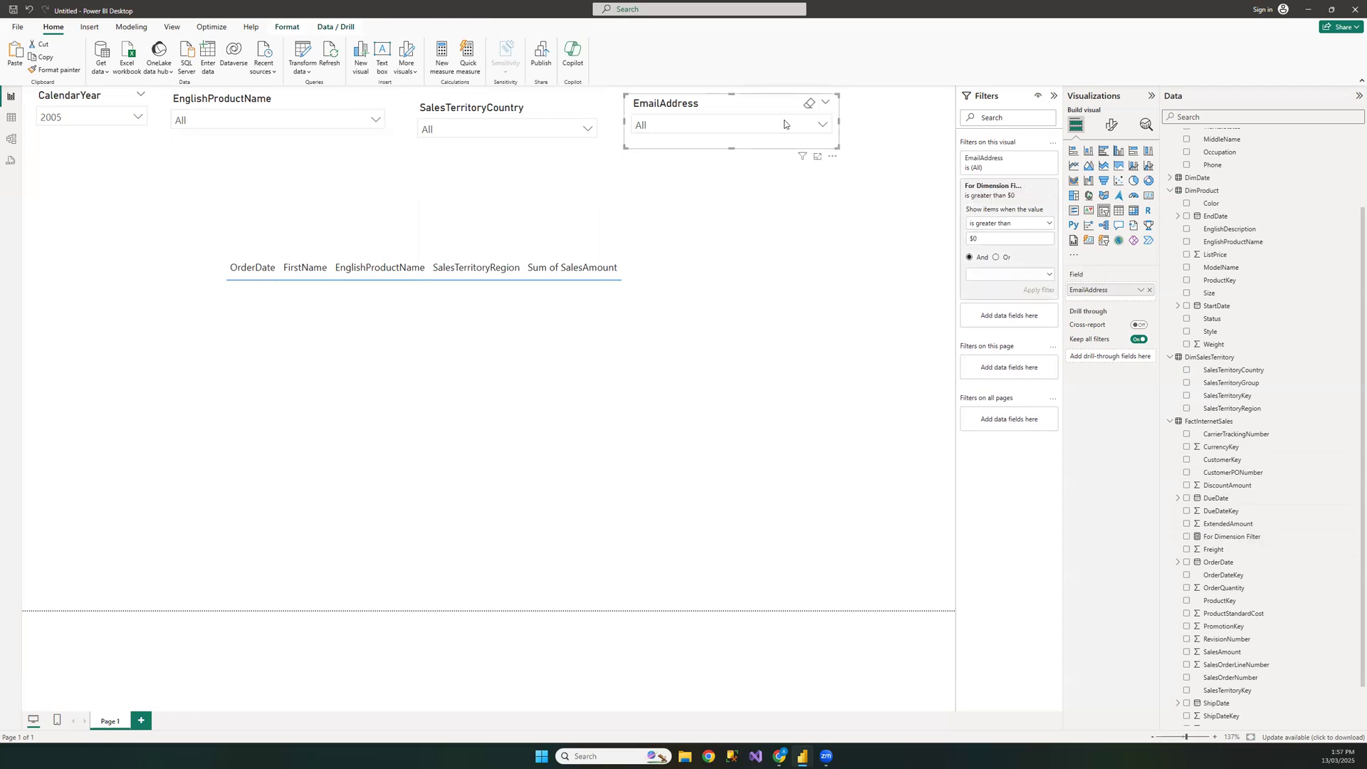
{"action": "left_click", "coordinate": [803, 127]}
Filter the slicers to year 2011 and product Mountain-100 Black, 42.
{"action": "left_click", "coordinate": [145, 122]}
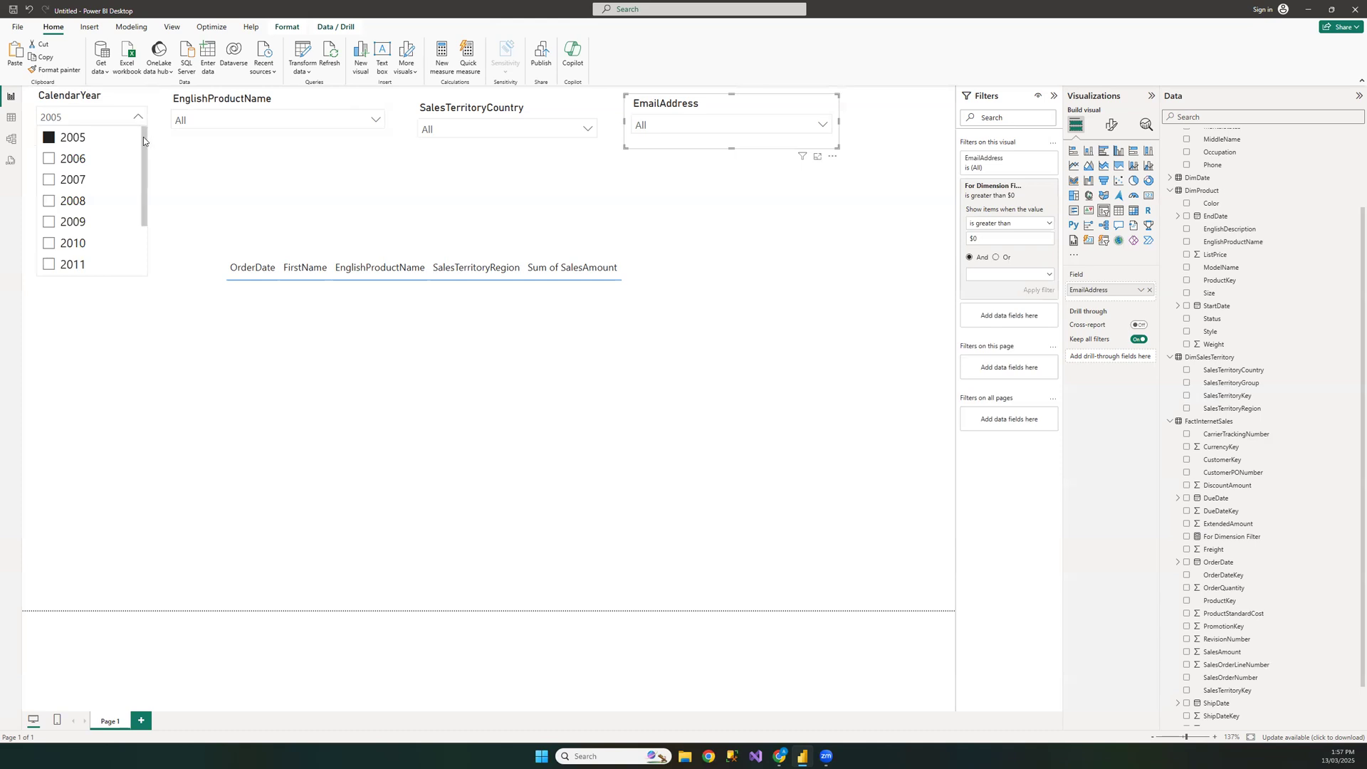
{"action": "scroll", "coordinate": [142, 140], "scroll_direction": "down", "scroll_amount": 1}
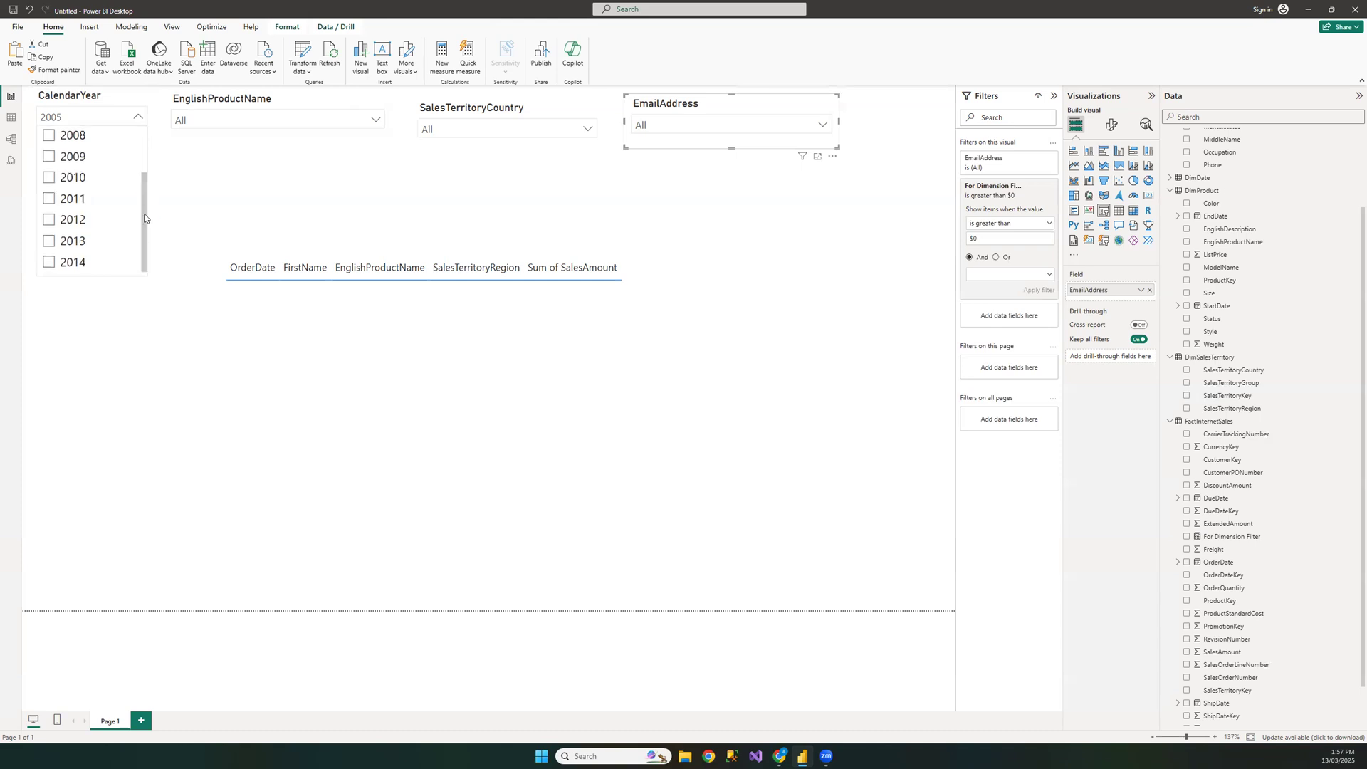
{"action": "left_click", "coordinate": [72, 206]}
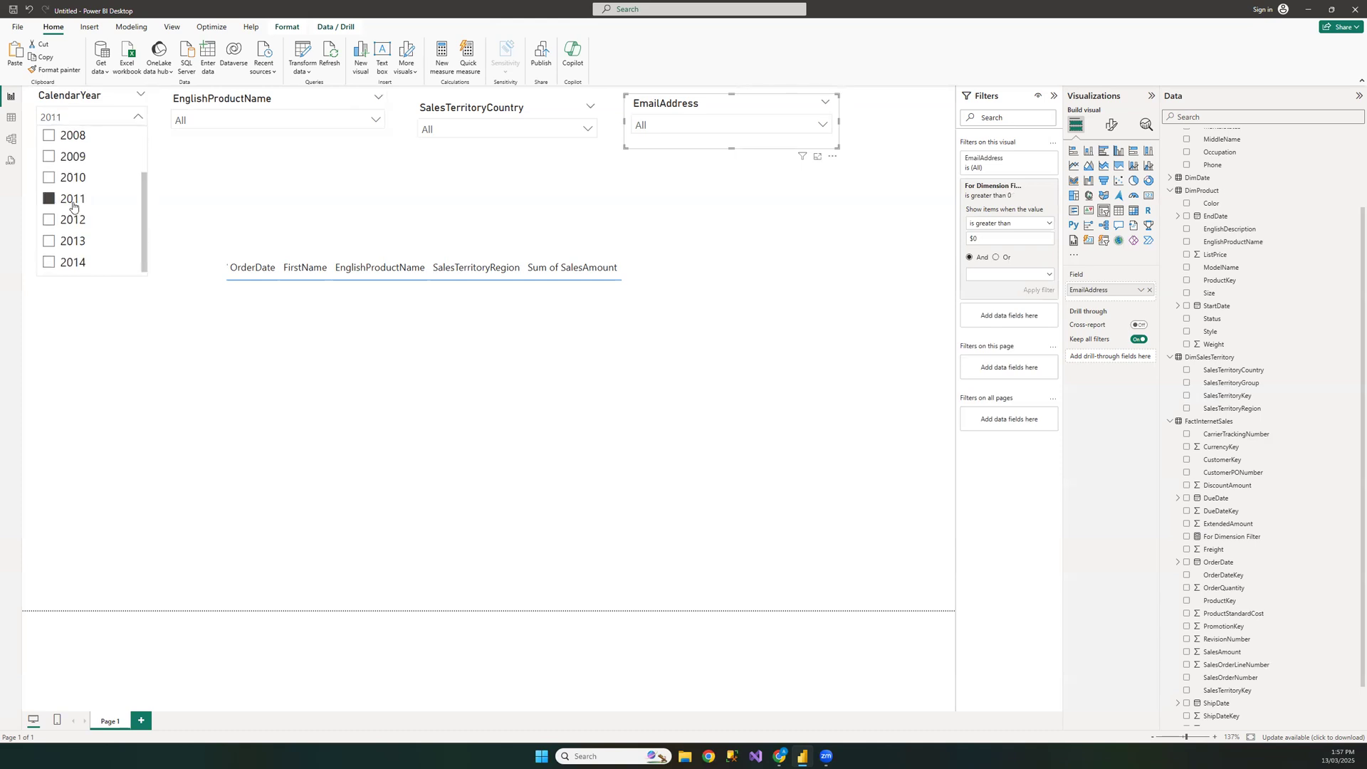
{"action": "left_click", "coordinate": [258, 121]}
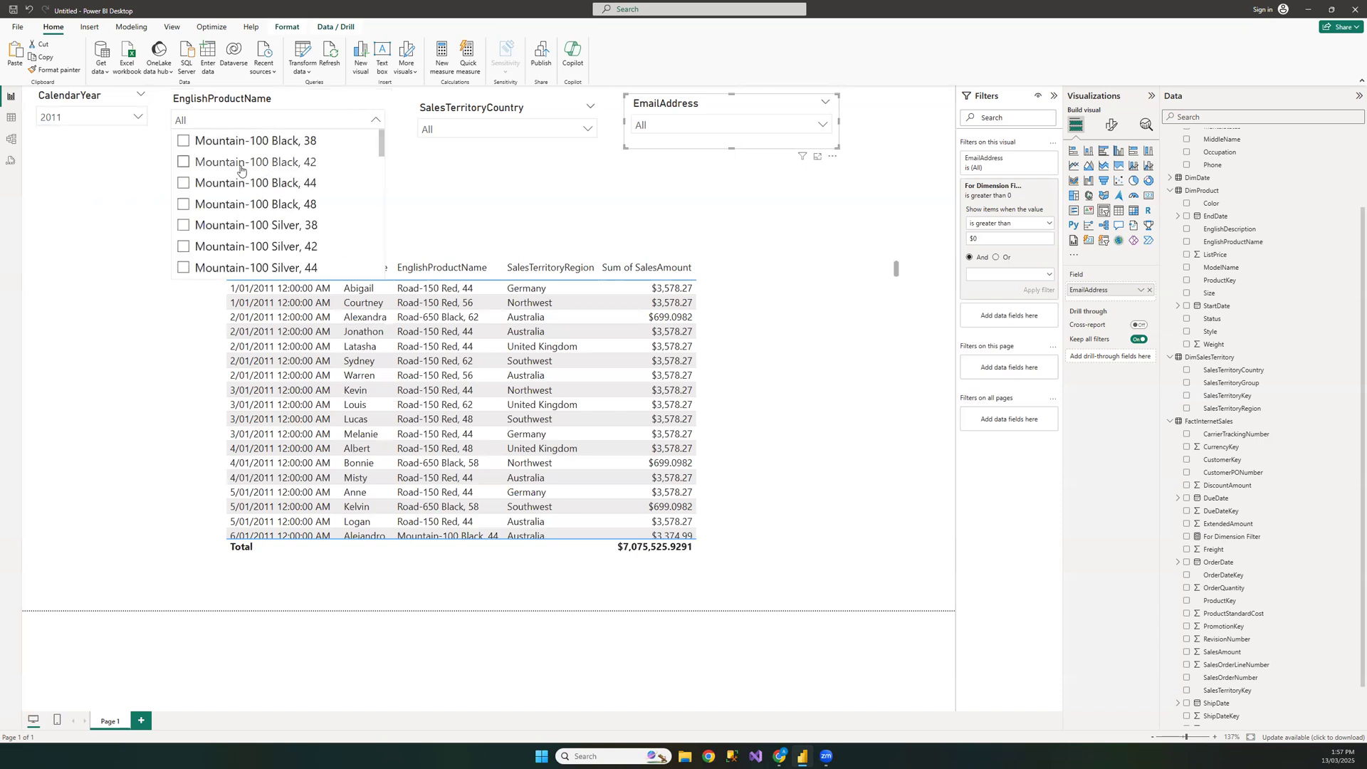
{"action": "left_click", "coordinate": [237, 165]}
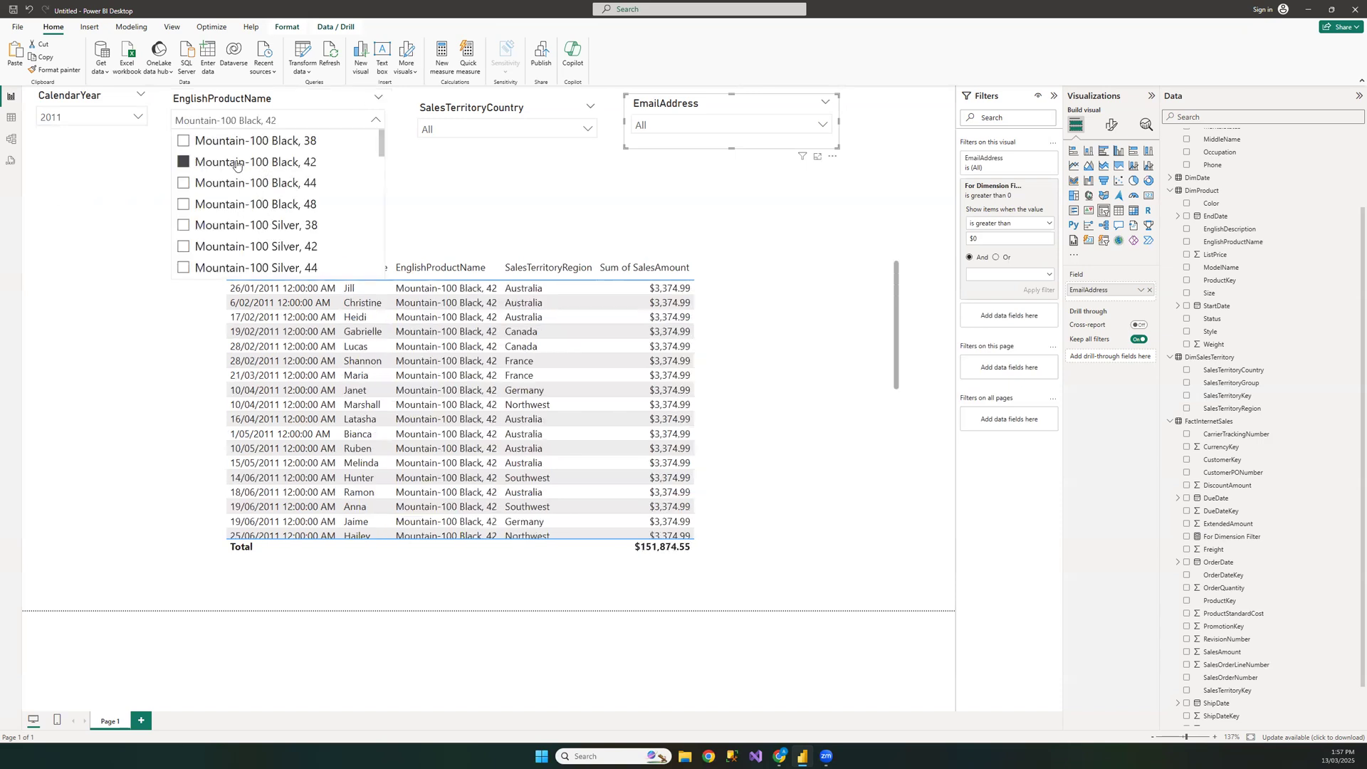
Filter the country slicer to Germany, review the remaining emails, then switch to Model view.
{"action": "left_click", "coordinate": [499, 129]}
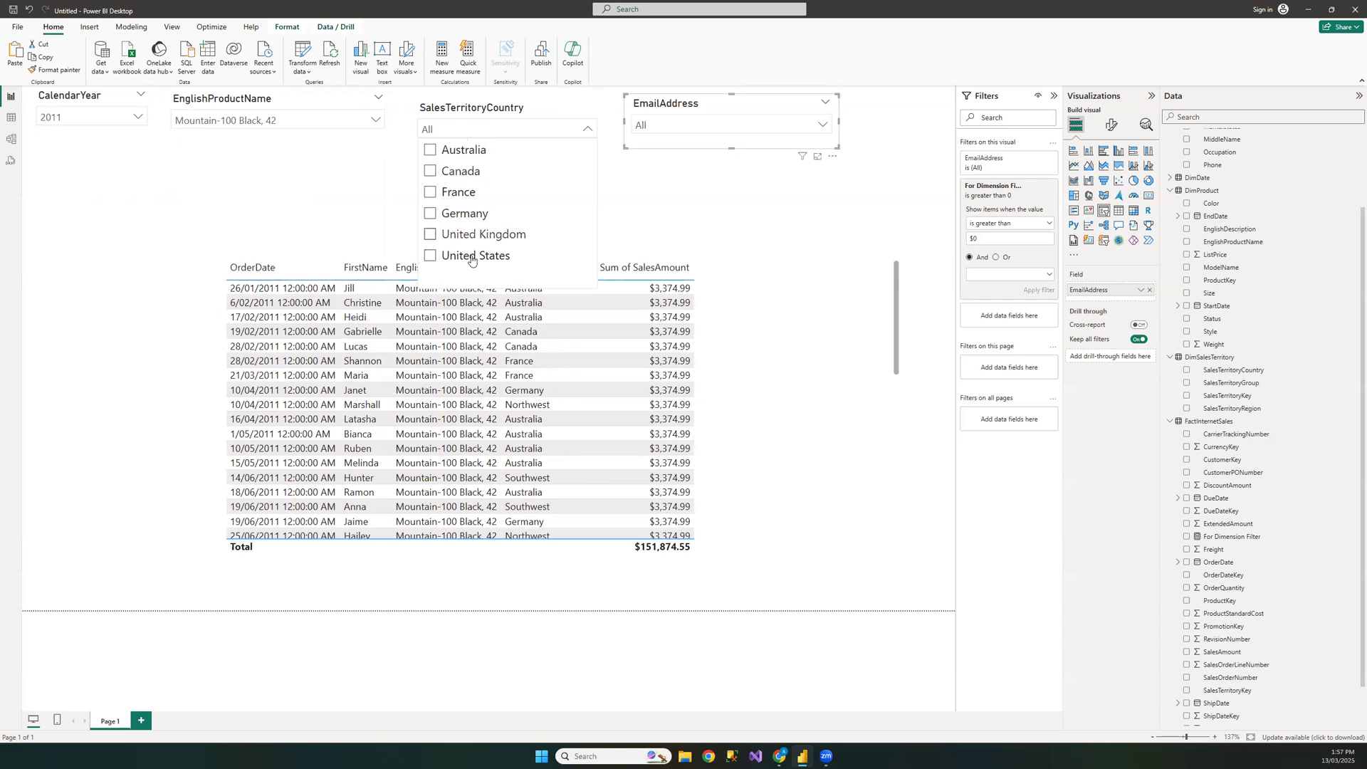
{"action": "left_click", "coordinate": [468, 213]}
{"action": "left_click", "coordinate": [668, 131]}
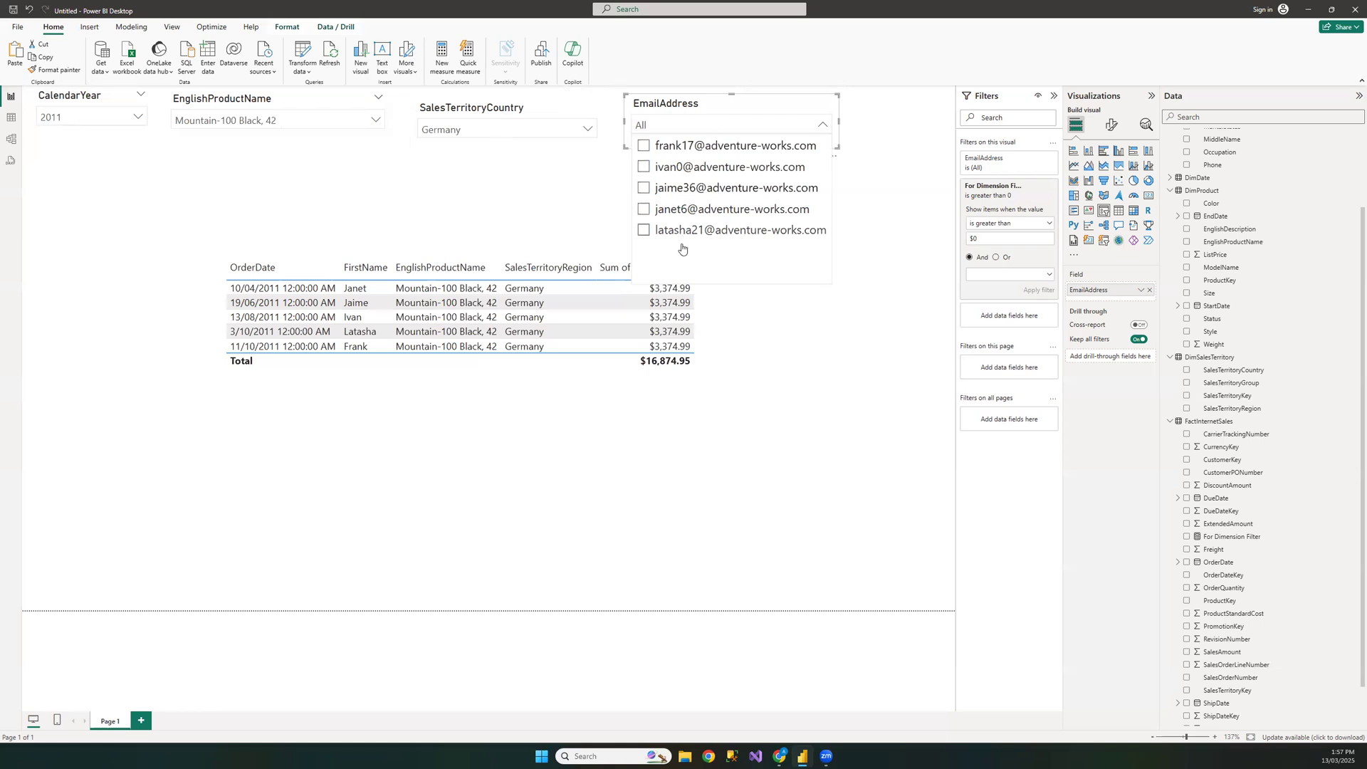
{"action": "left_click", "coordinate": [14, 141]}
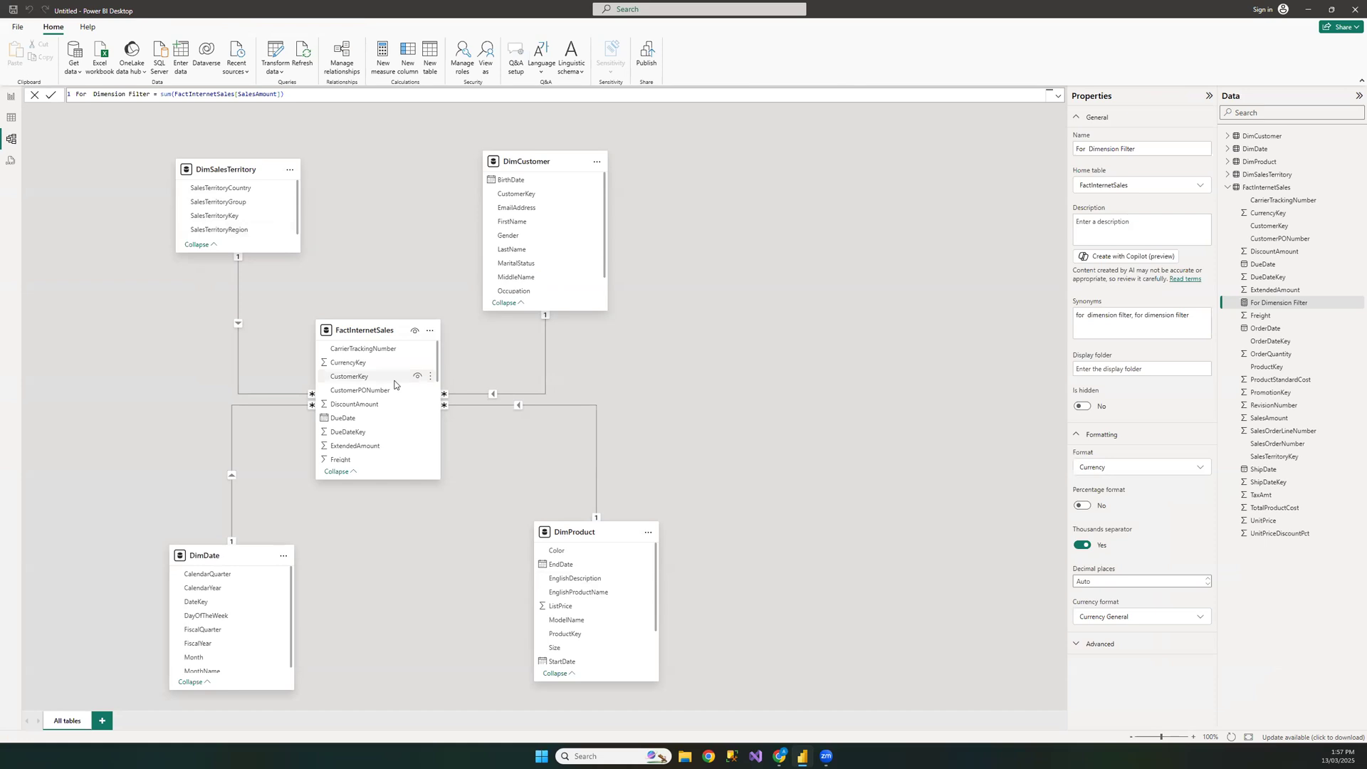
Back on the report page, toggle Germany off and on in the country slicer and review matching emails.
{"action": "left_click", "coordinate": [5, 100]}
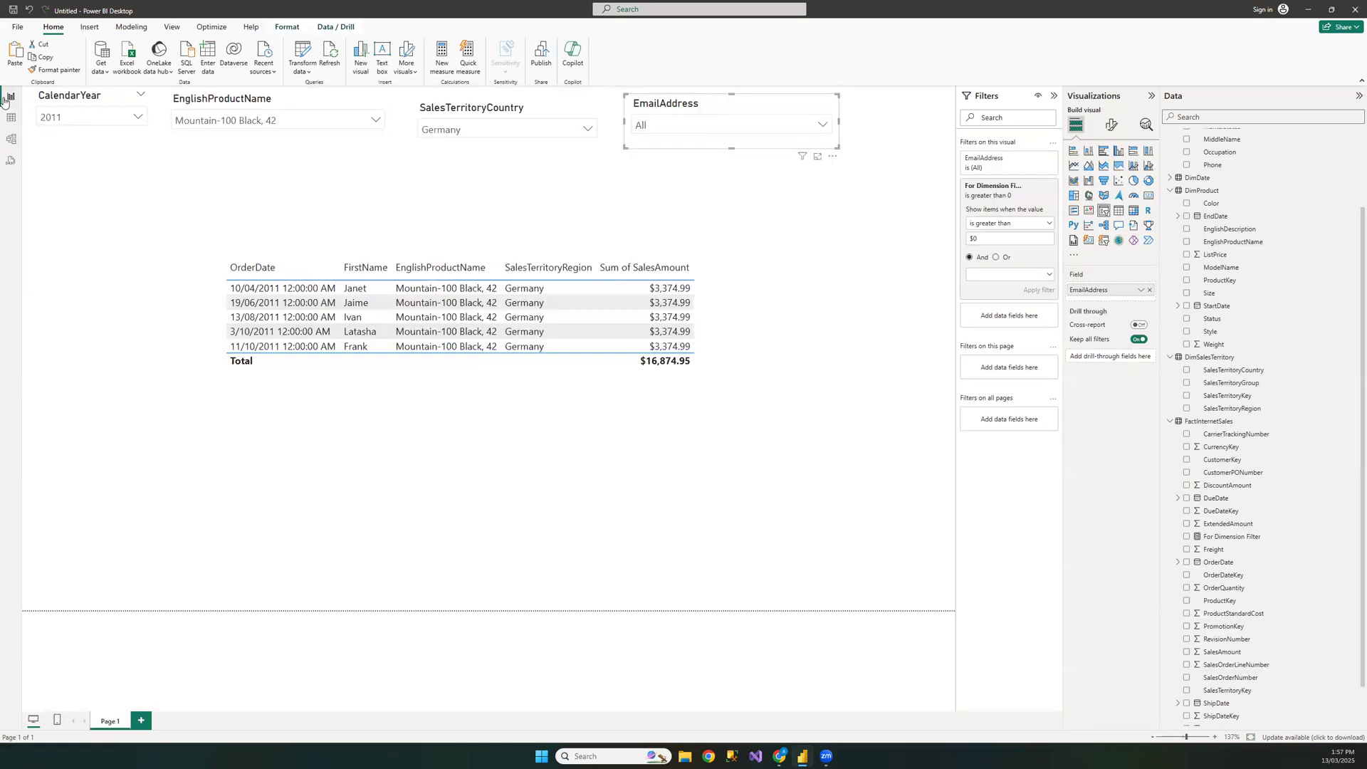
{"action": "left_click", "coordinate": [527, 130]}
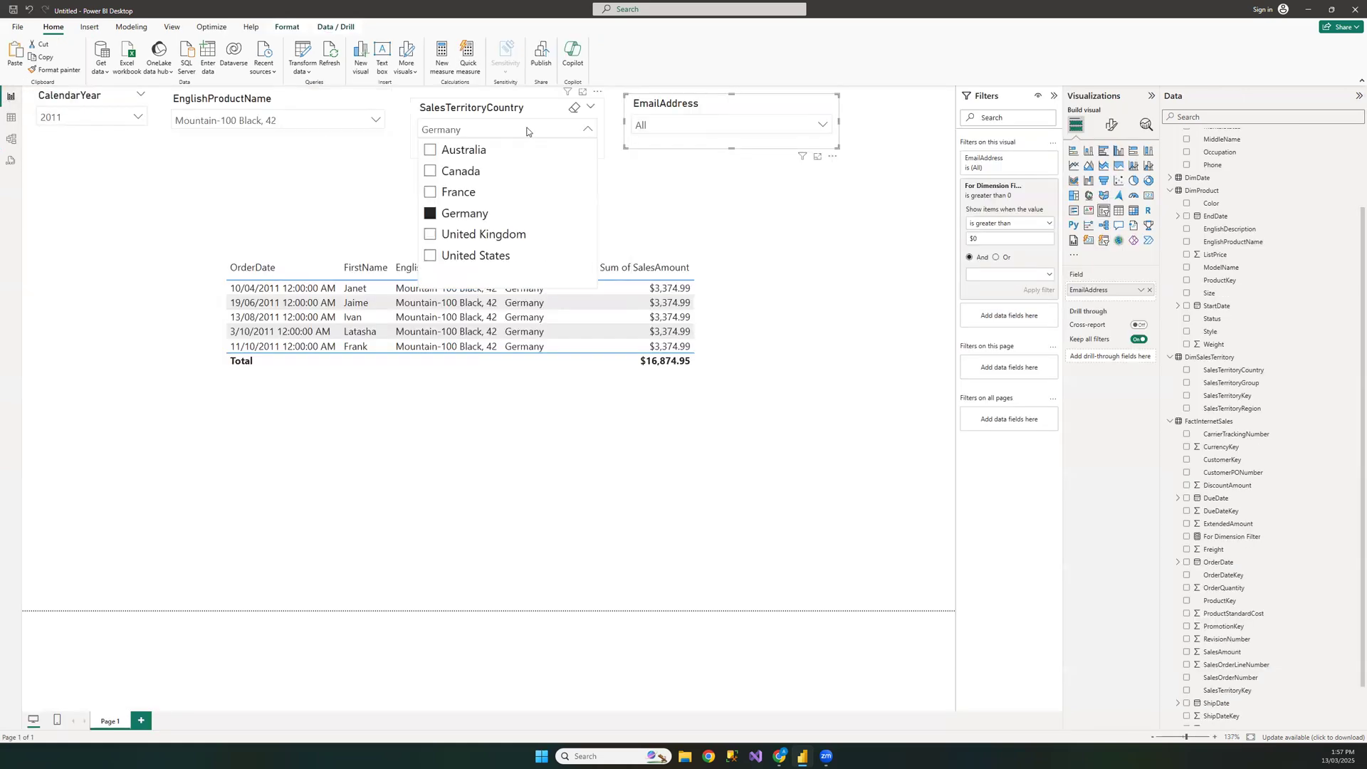
{"action": "left_click", "coordinate": [461, 216]}
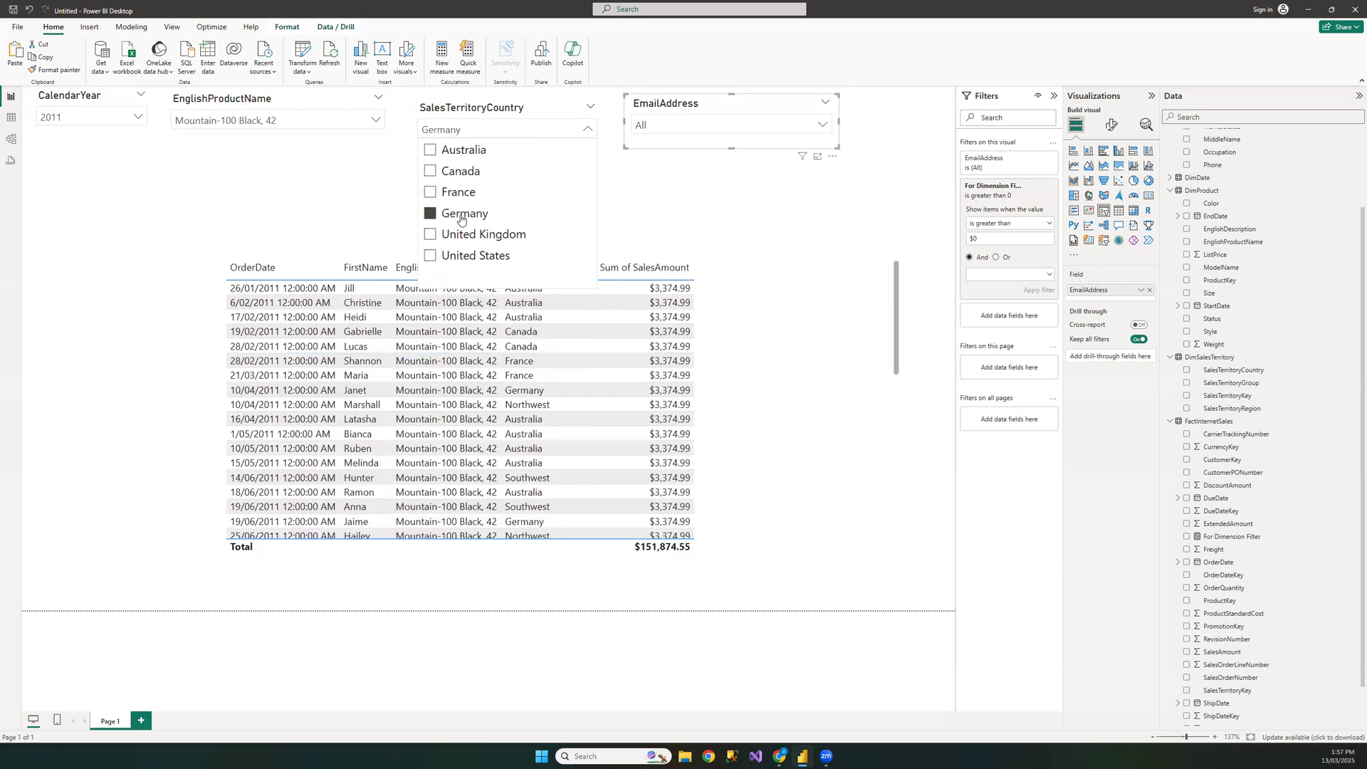
{"action": "left_click", "coordinate": [460, 216]}
{"action": "left_click", "coordinate": [698, 133]}
{"action": "left_click", "coordinate": [698, 132]}
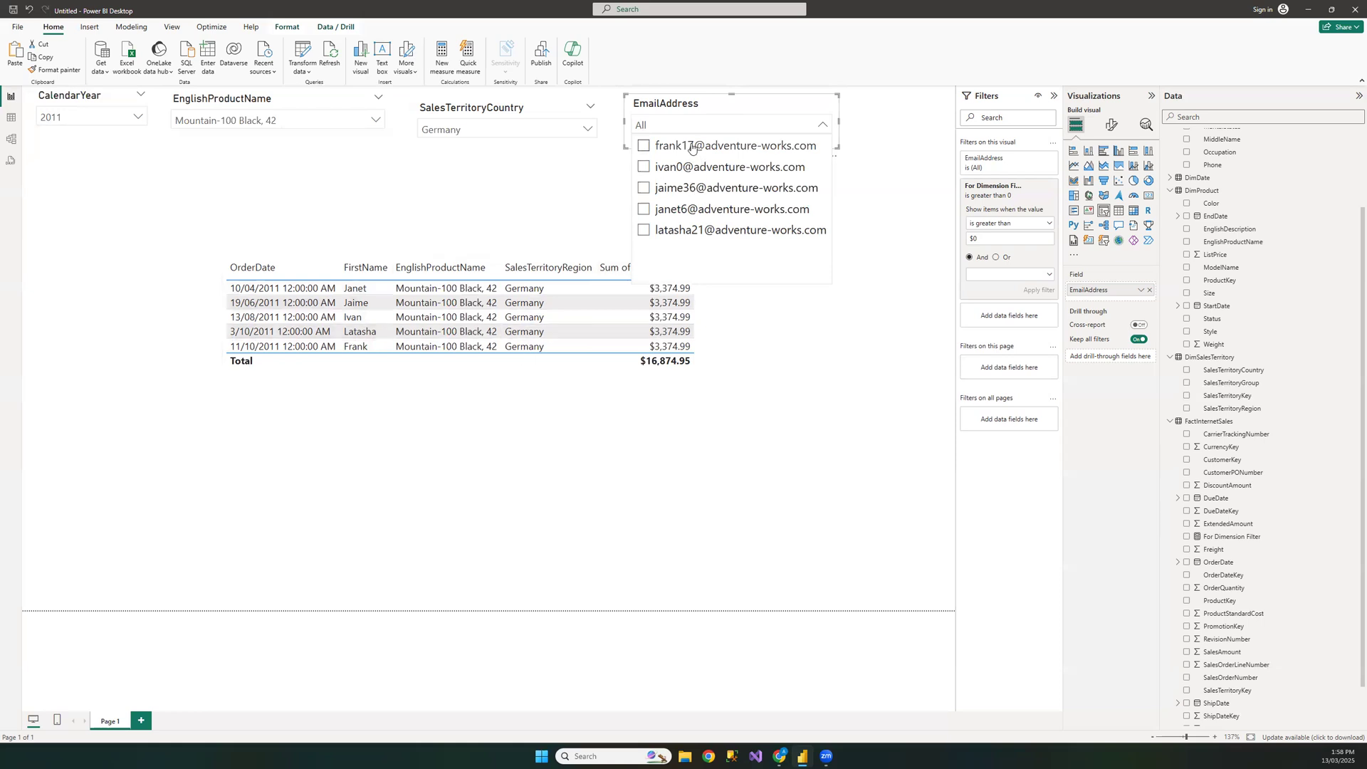
Switch the country slicer to France and briefly test filtering by one customer email.
{"action": "left_click", "coordinate": [588, 128]}
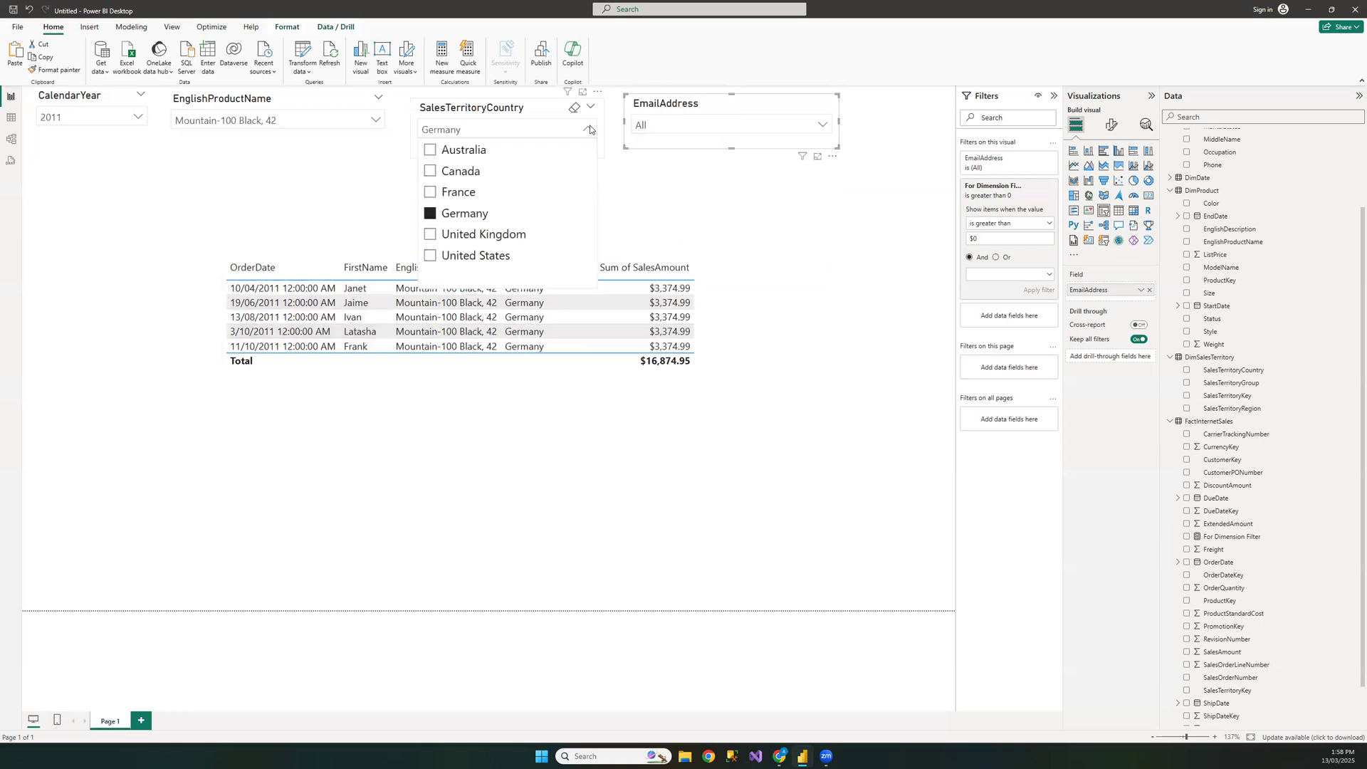
{"action": "left_click", "coordinate": [445, 192]}
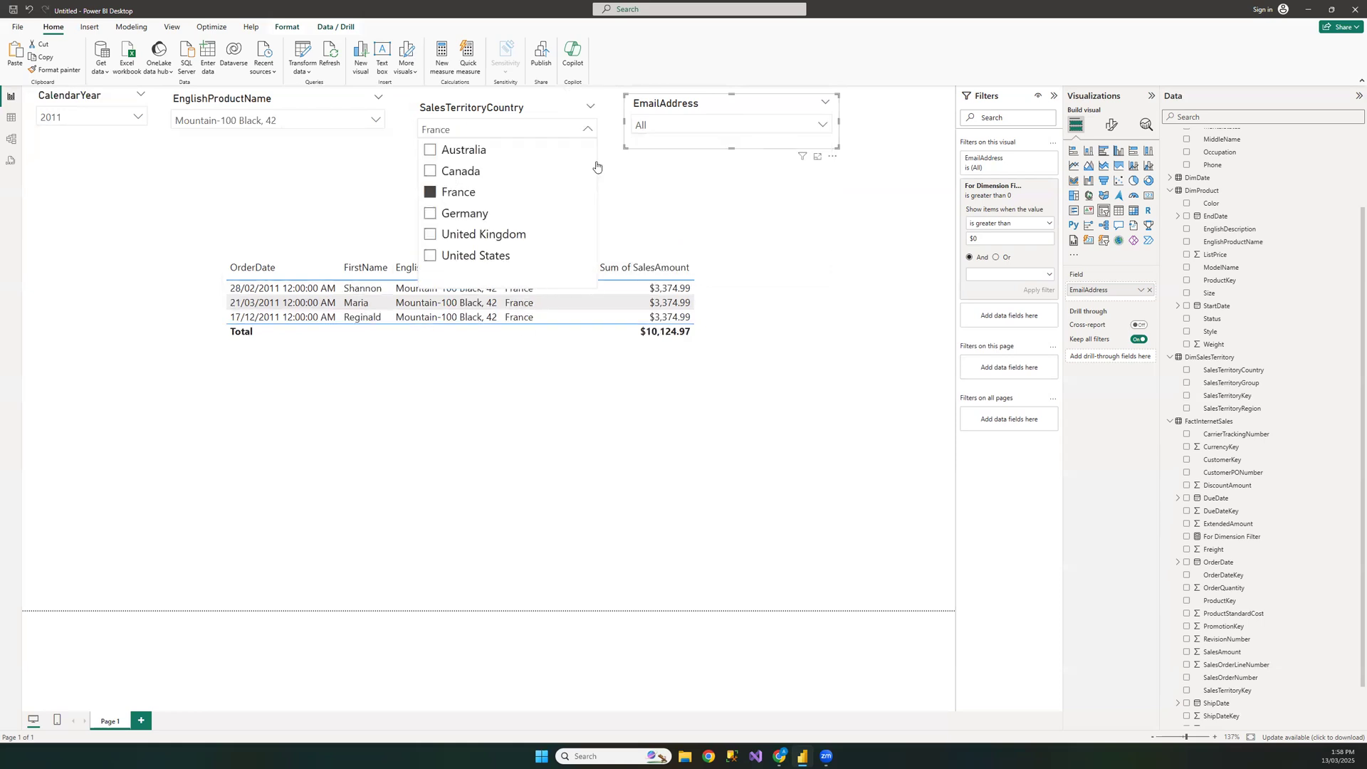
{"action": "left_click", "coordinate": [679, 126]}
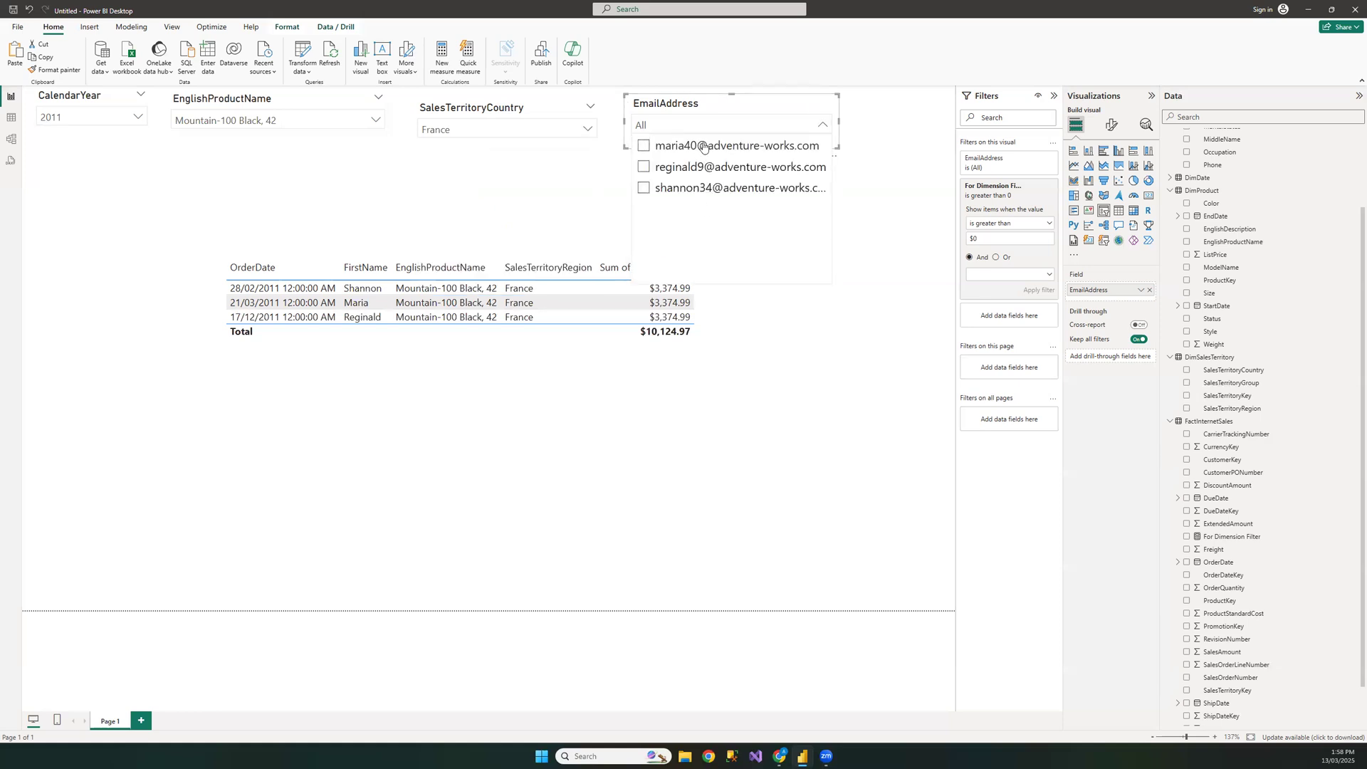
{"action": "left_click", "coordinate": [665, 150]}
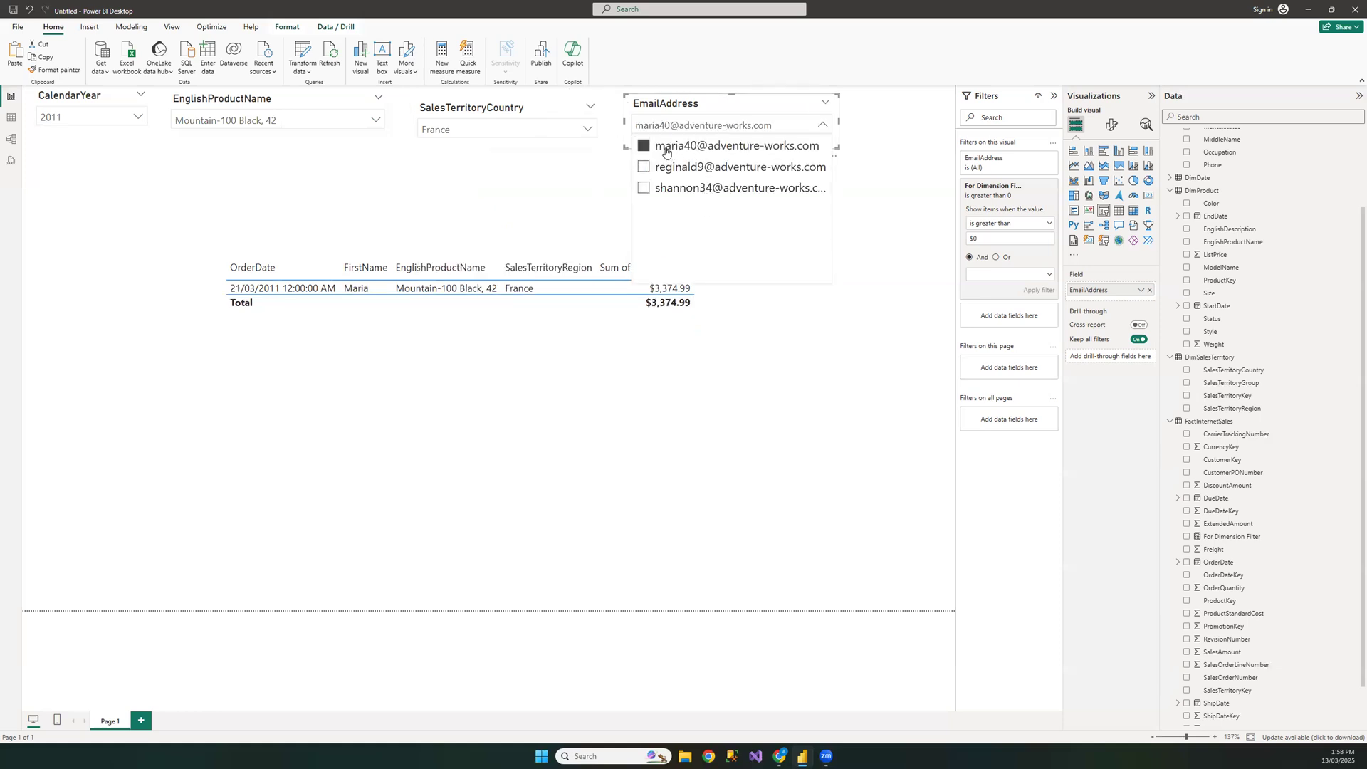
{"action": "left_click", "coordinate": [666, 149]}
{"action": "left_click", "coordinate": [376, 123]}
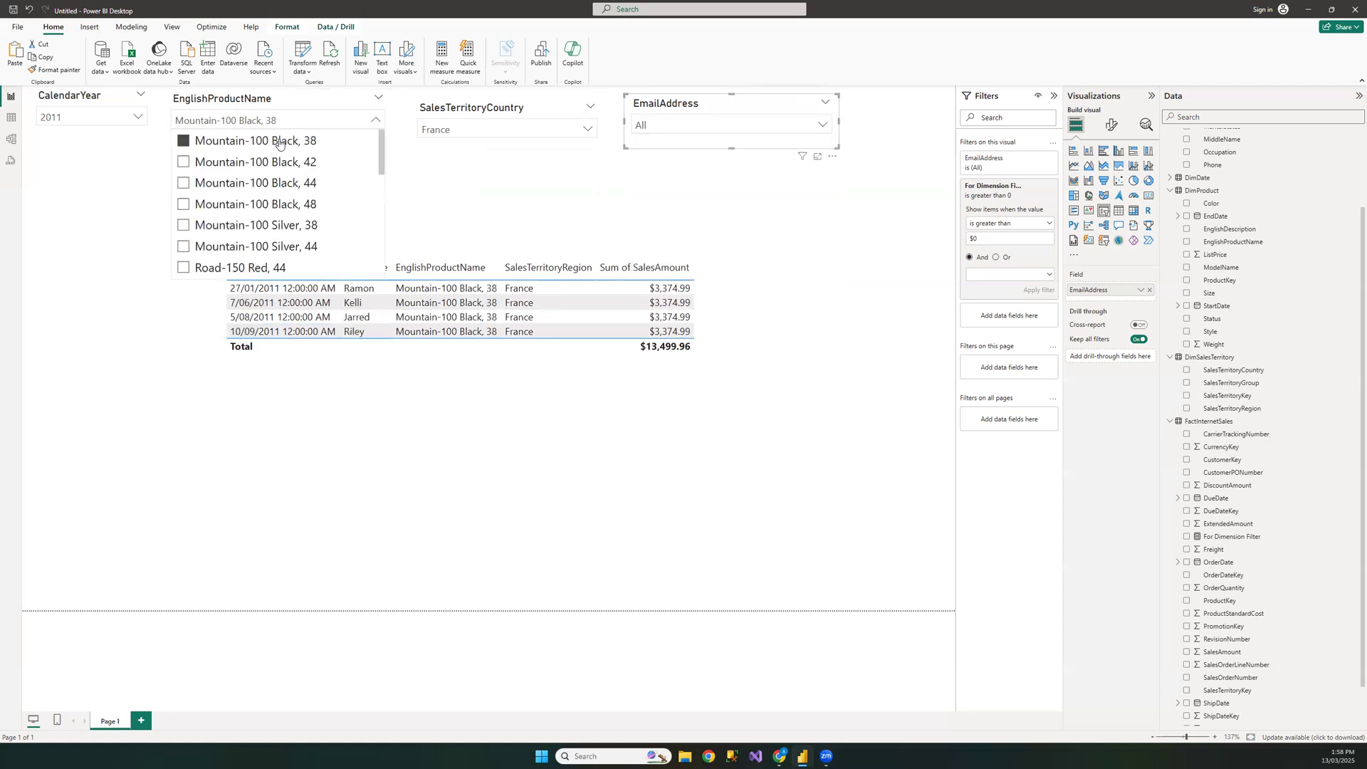
Pick Mountain-100 Black, 48, then Germany, then the only listed customer email in the slicers.
{"action": "left_click", "coordinate": [264, 183]}
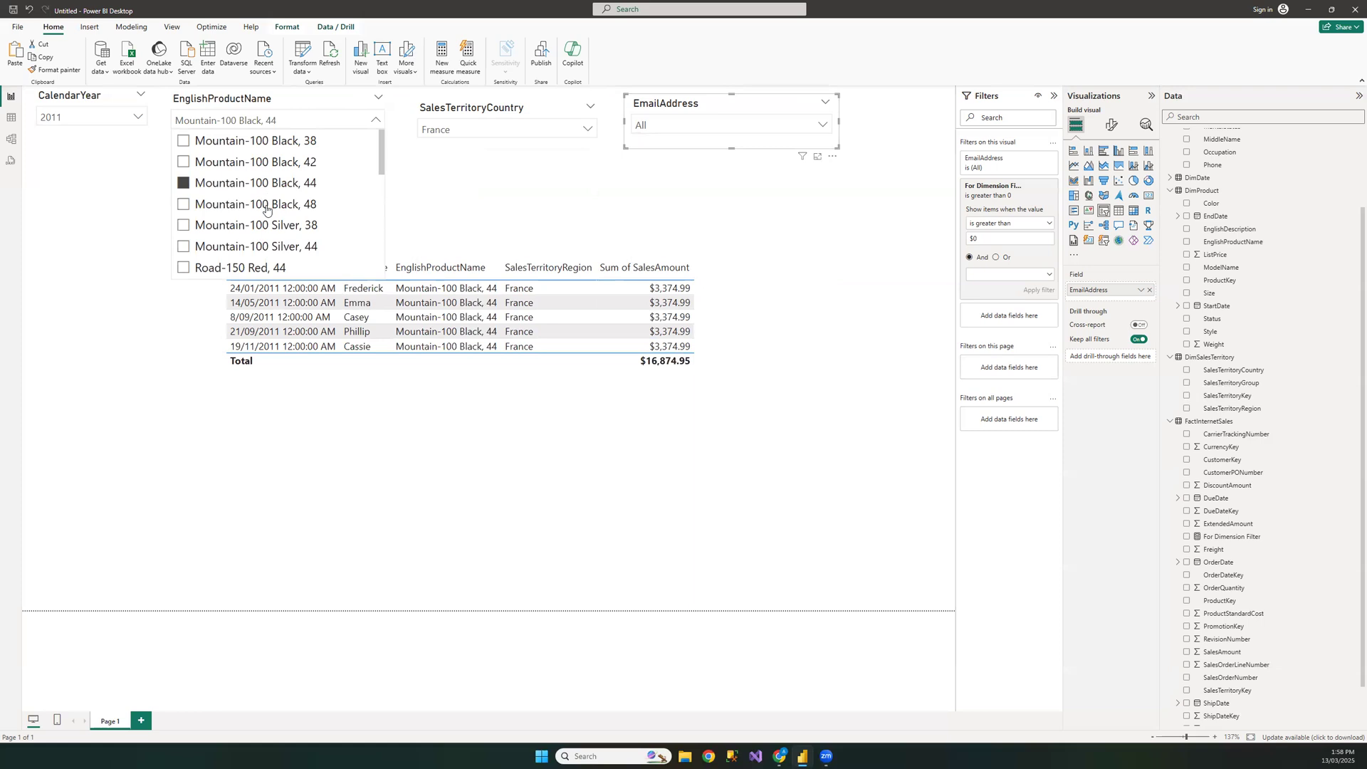
{"action": "left_click", "coordinate": [267, 205]}
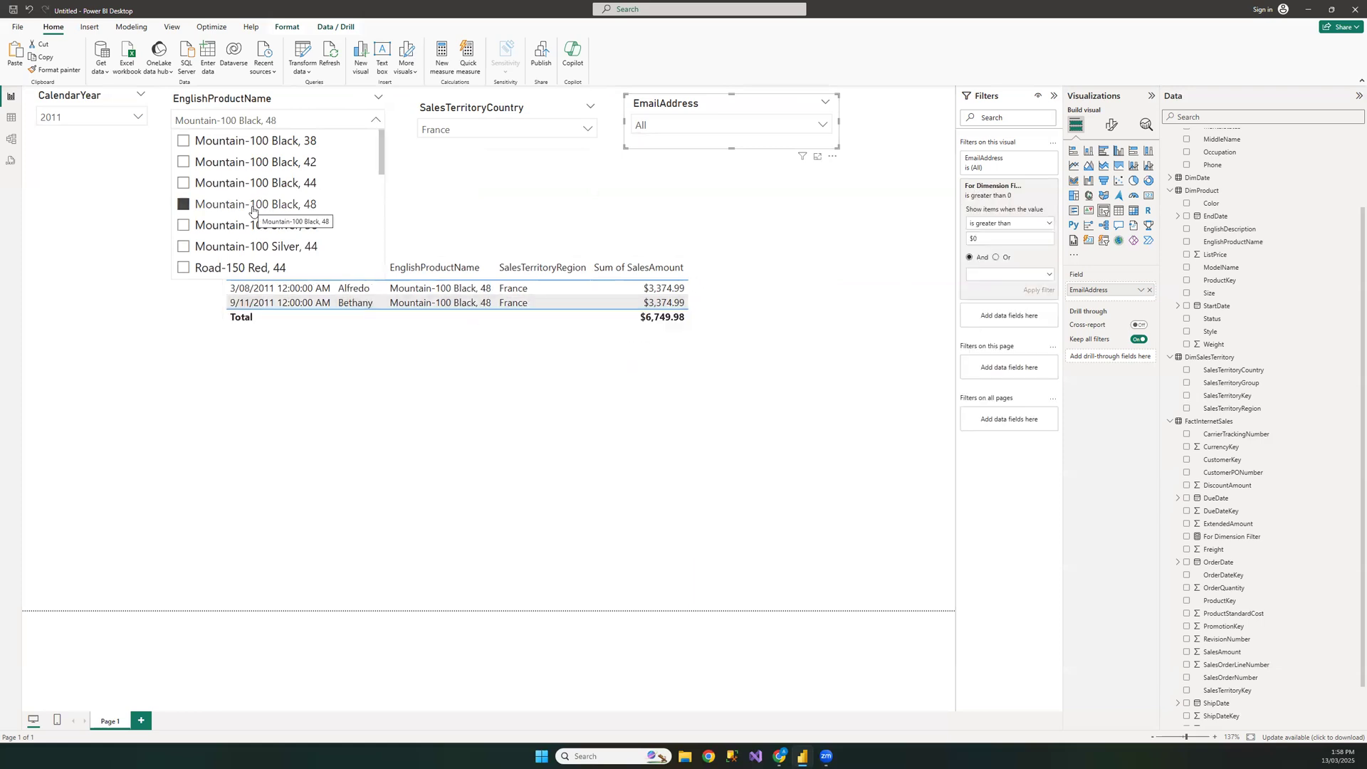
{"action": "left_click", "coordinate": [472, 125]}
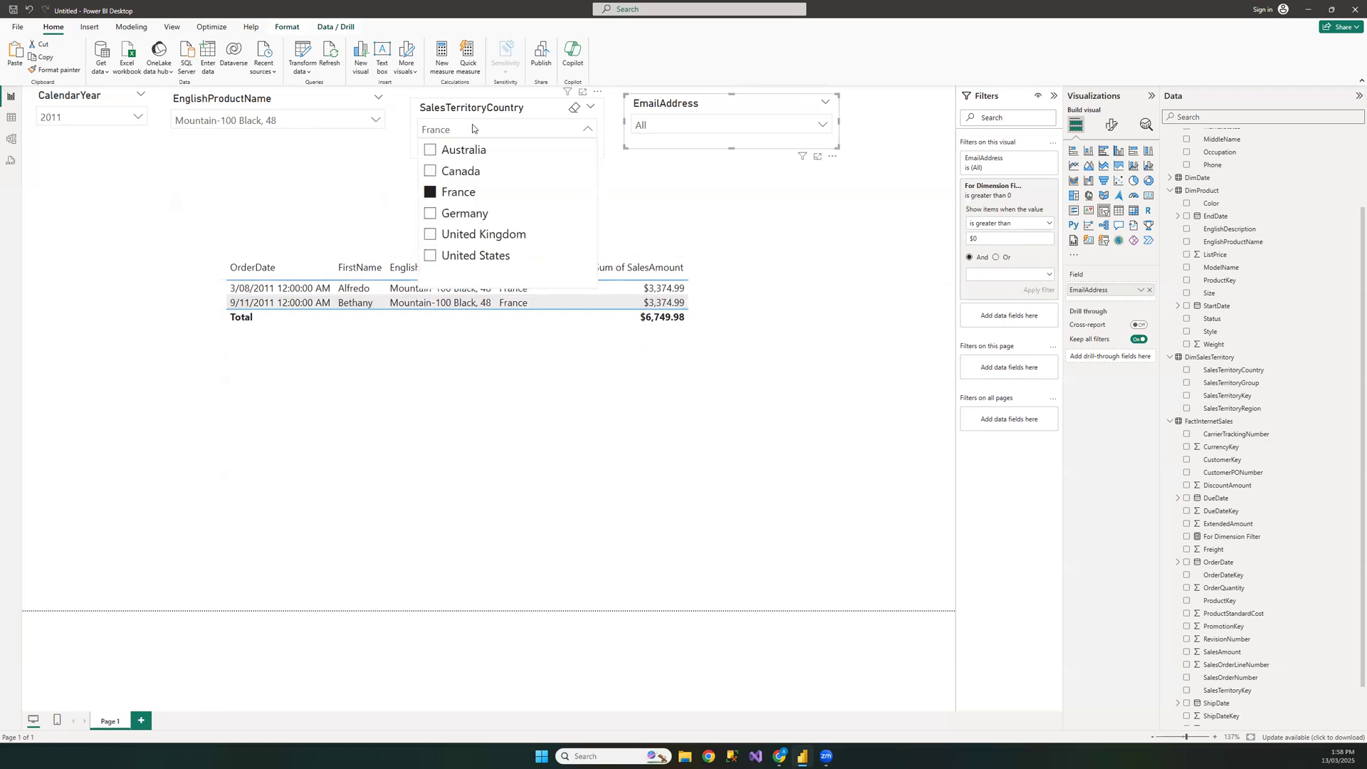
{"action": "left_click", "coordinate": [464, 214]}
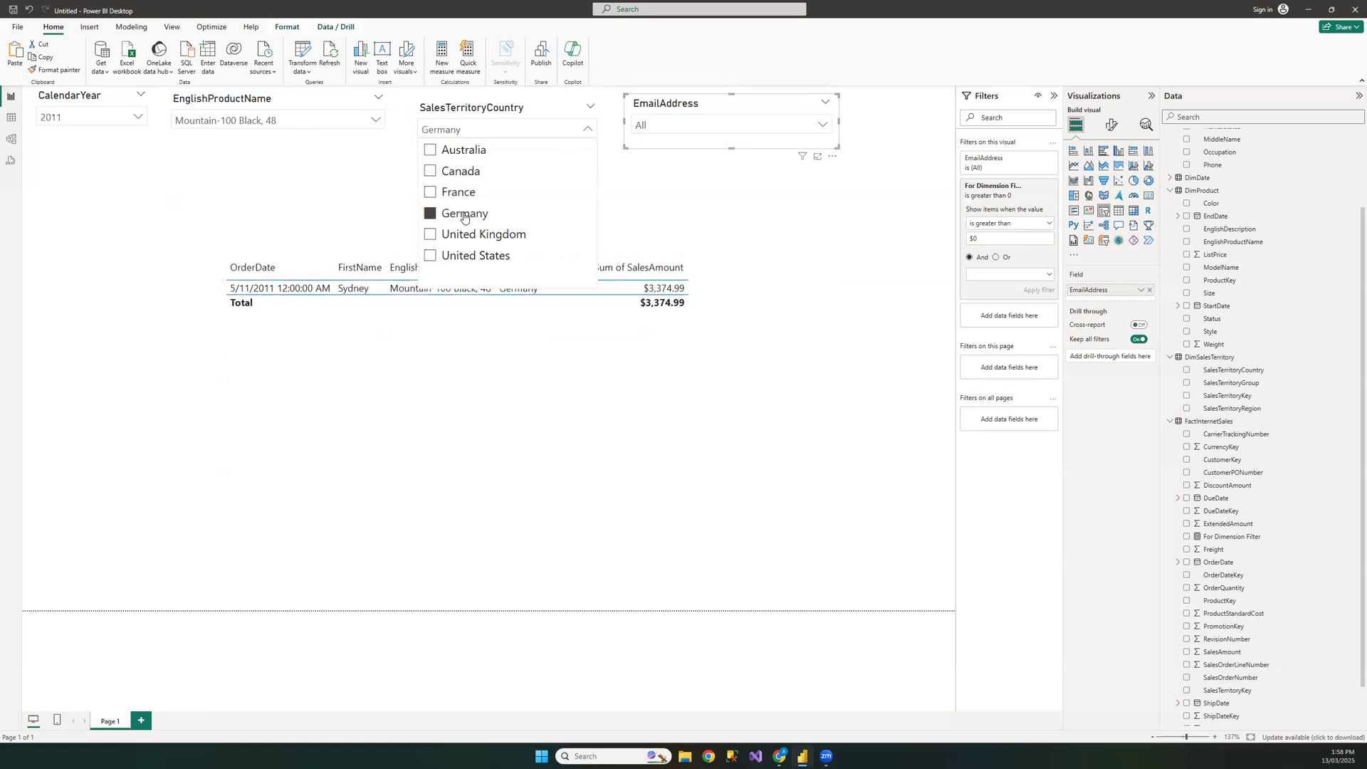
{"action": "left_click", "coordinate": [685, 128]}
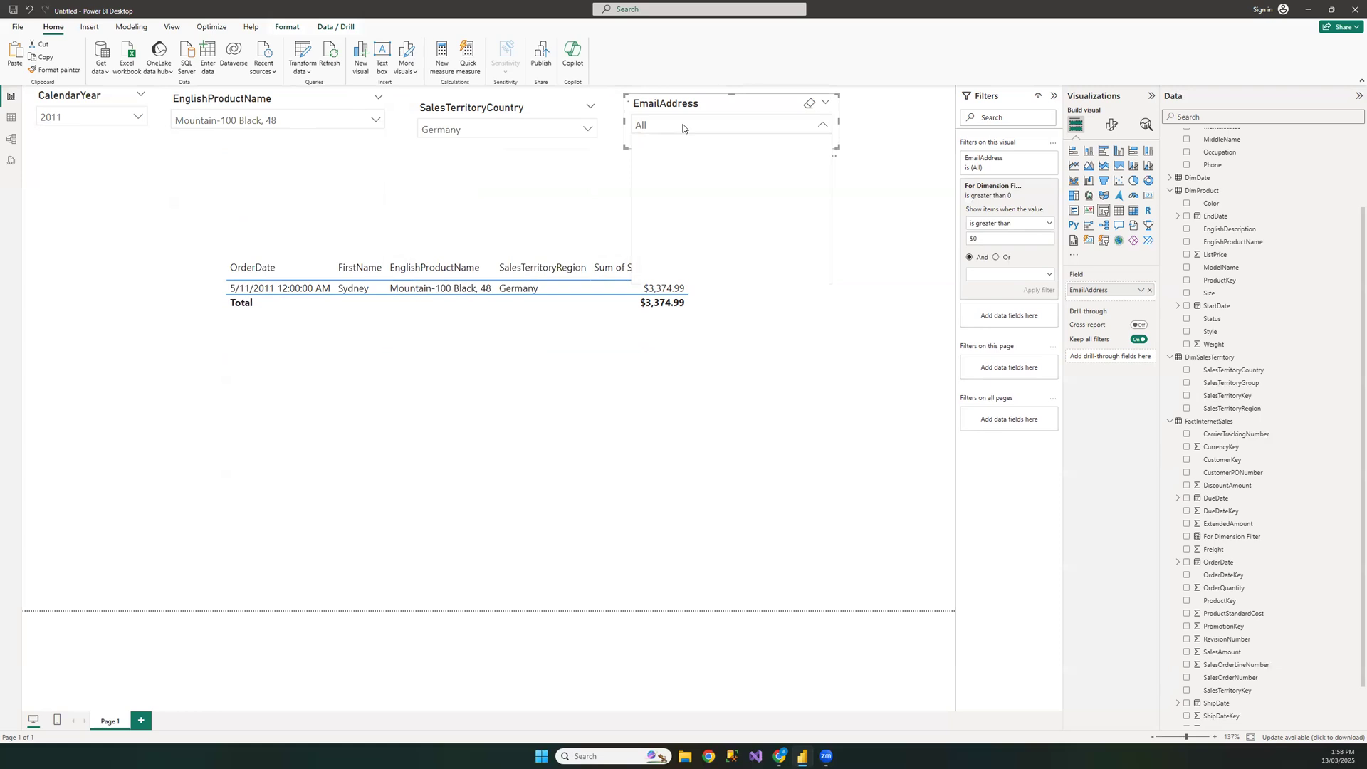
{"action": "left_click", "coordinate": [690, 150]}
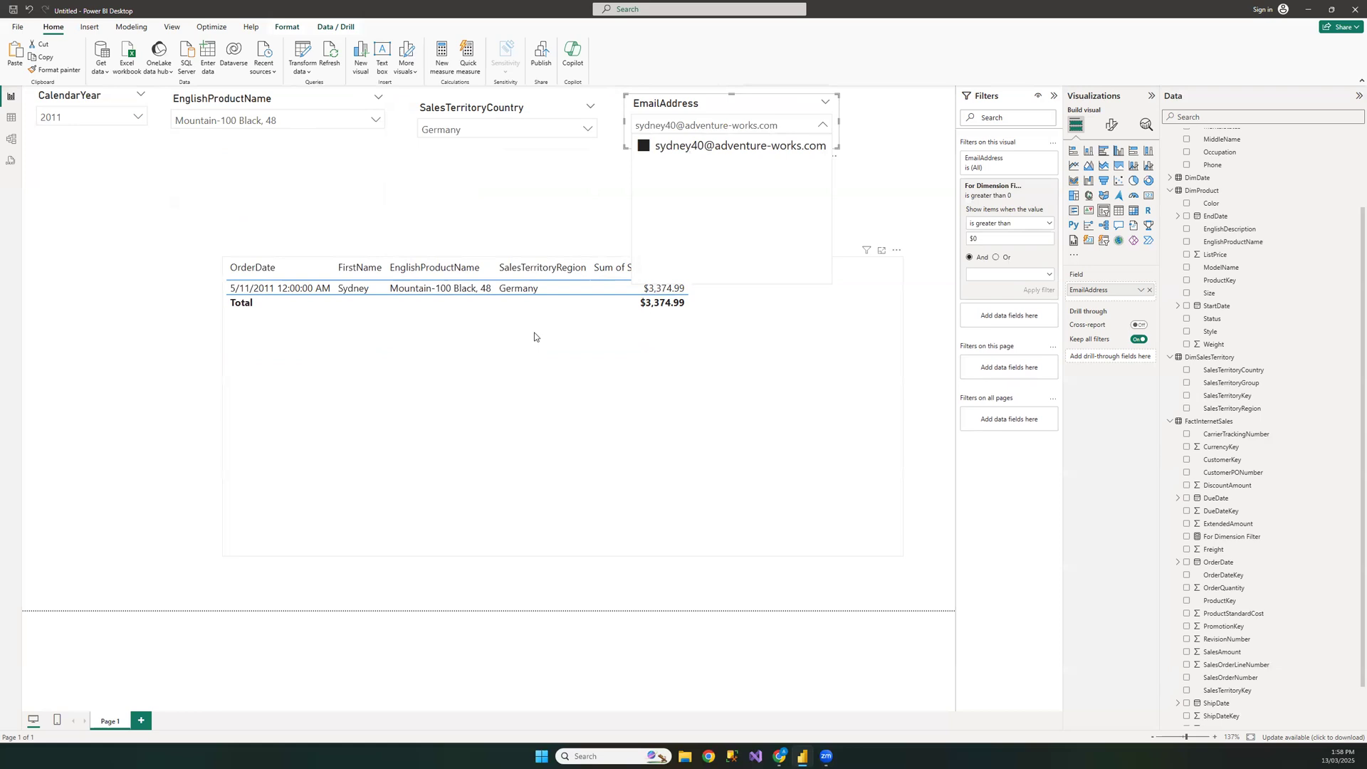
{"action": "left_click", "coordinate": [532, 198]}
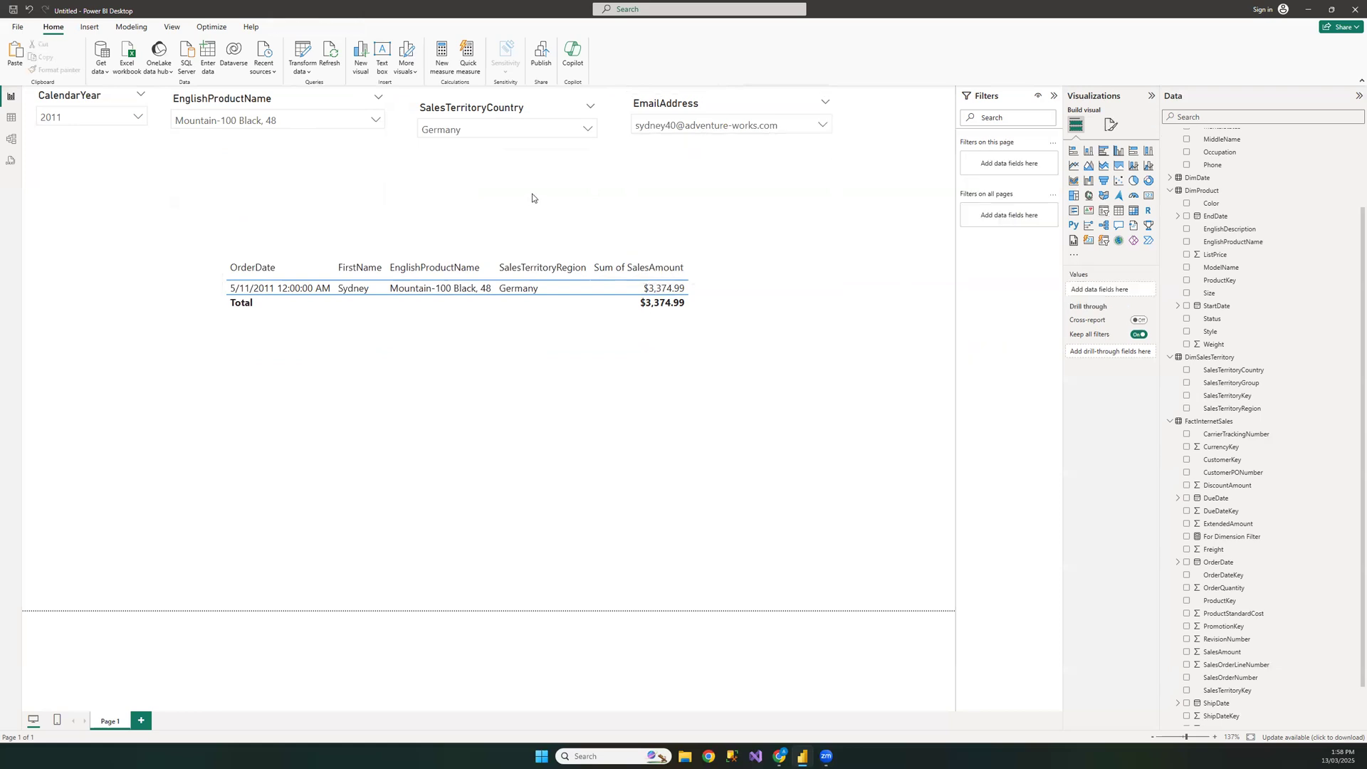